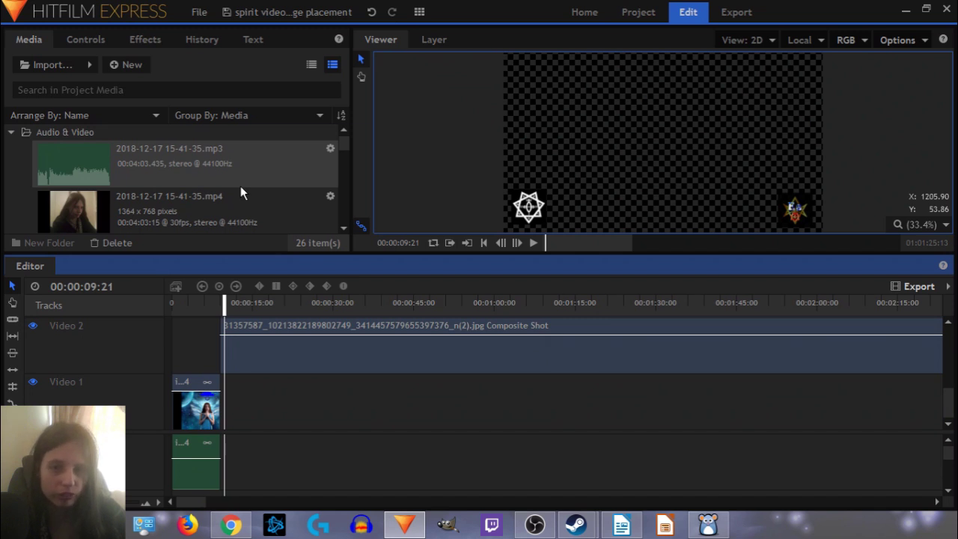
pyautogui.click(344, 229)
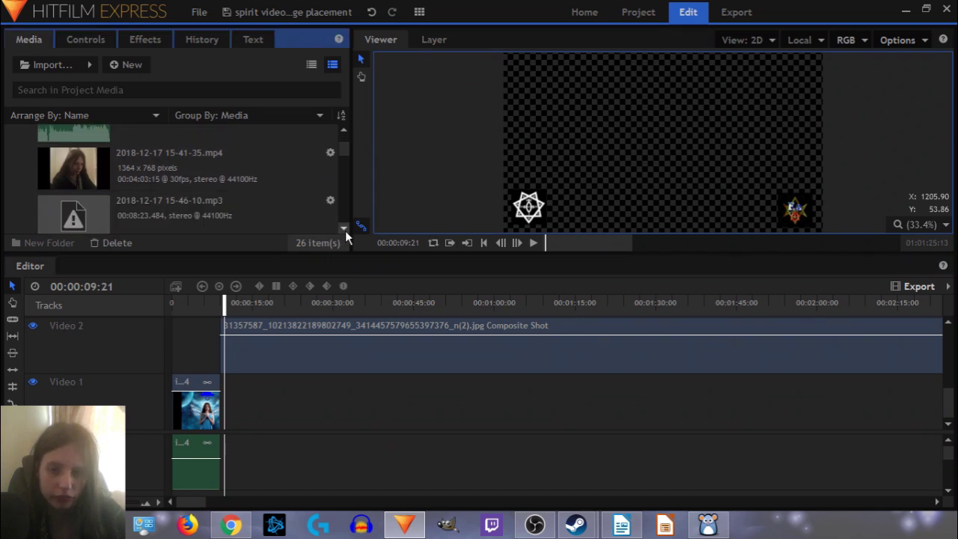
pyautogui.click(344, 229)
pyautogui.click(344, 229)
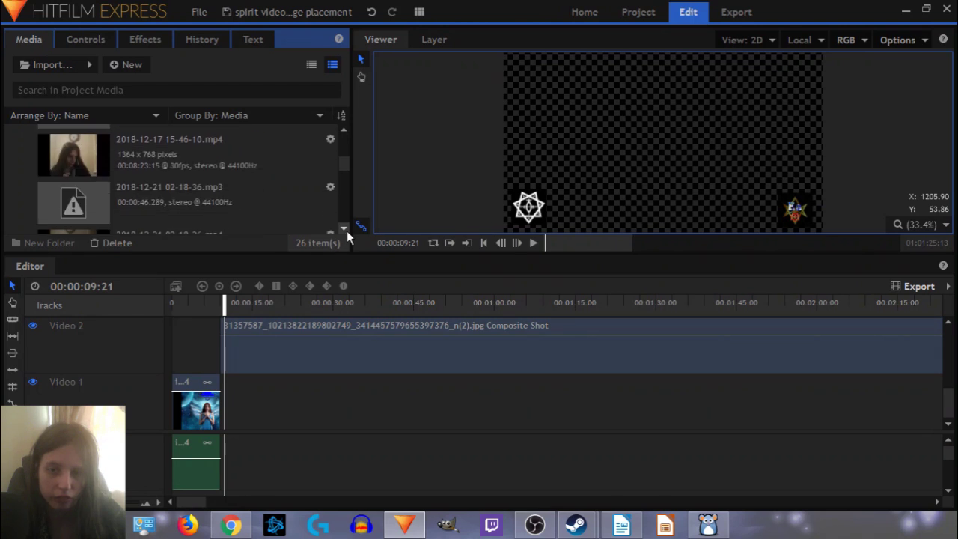
pyautogui.moveTo(346, 230); pyautogui.dragTo(348, 229)
pyautogui.click(348, 133)
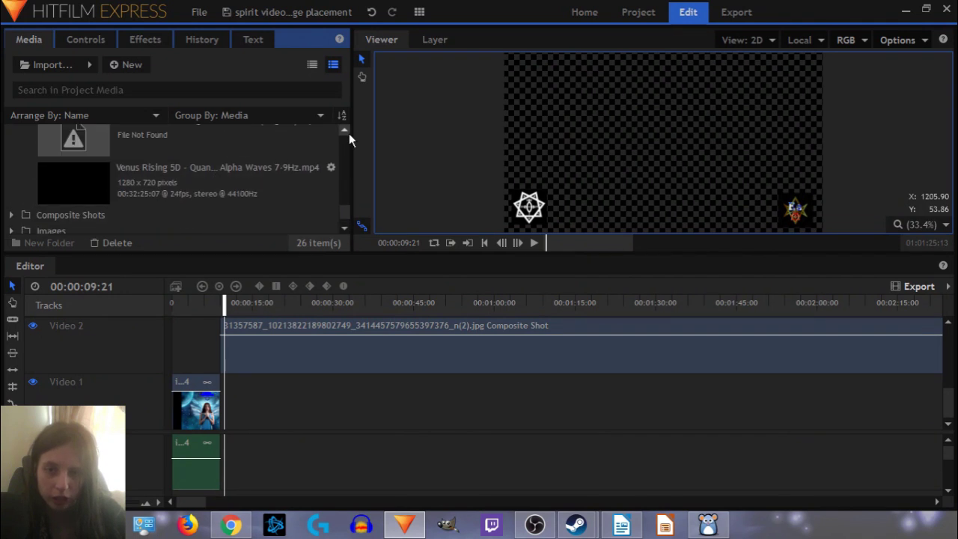
pyautogui.click(349, 133)
pyautogui.scroll(5, 228, 161)
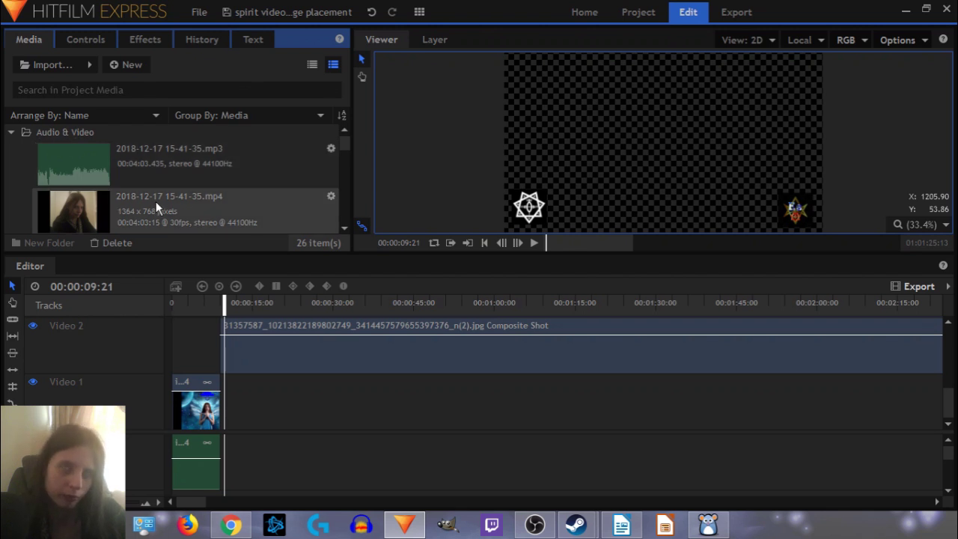
pyautogui.moveTo(156, 201); pyautogui.dragTo(278, 407)
pyautogui.click(196, 305)
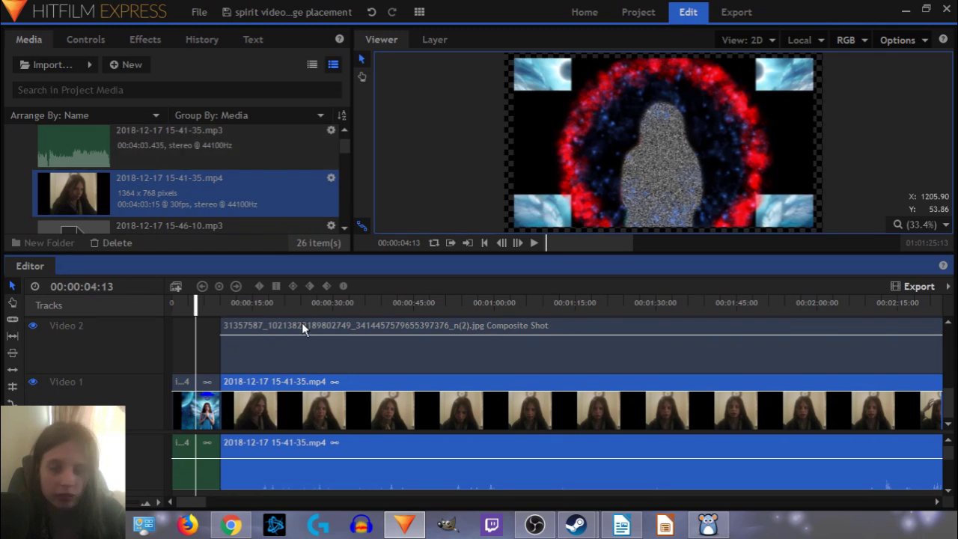
pyautogui.rightClick(372, 414)
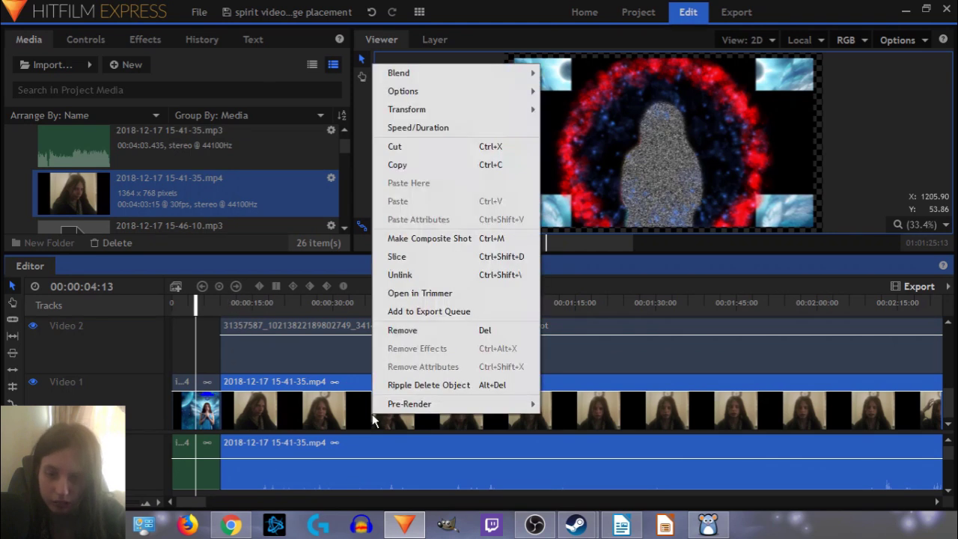
pyautogui.click(389, 271)
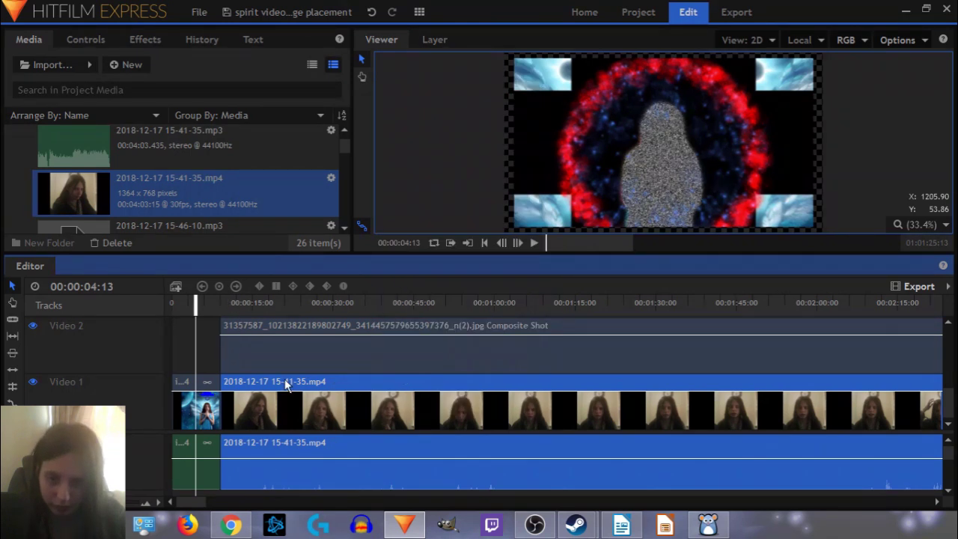
pyautogui.click(191, 339)
pyautogui.click(283, 443)
pyautogui.press('Delete')
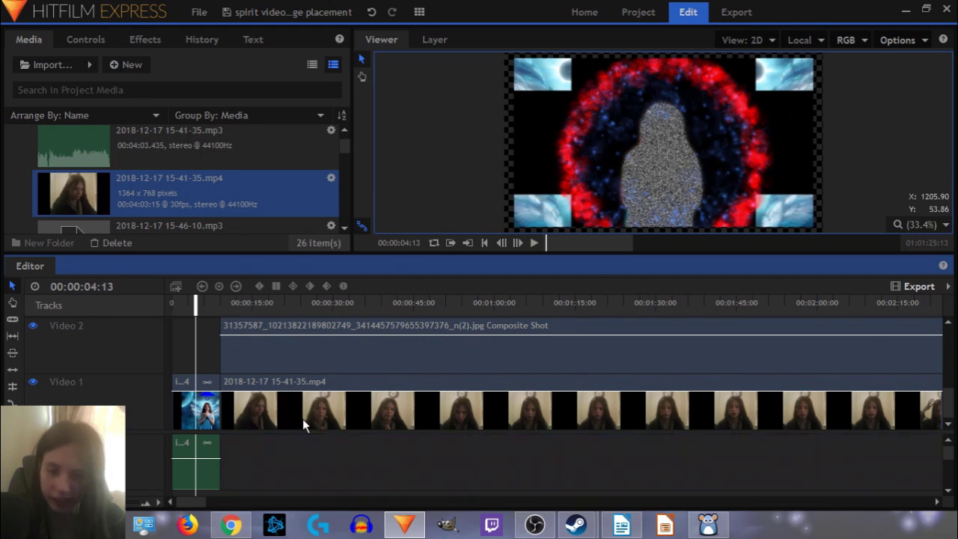
pyautogui.moveTo(338, 266); pyautogui.dragTo(243, 443)
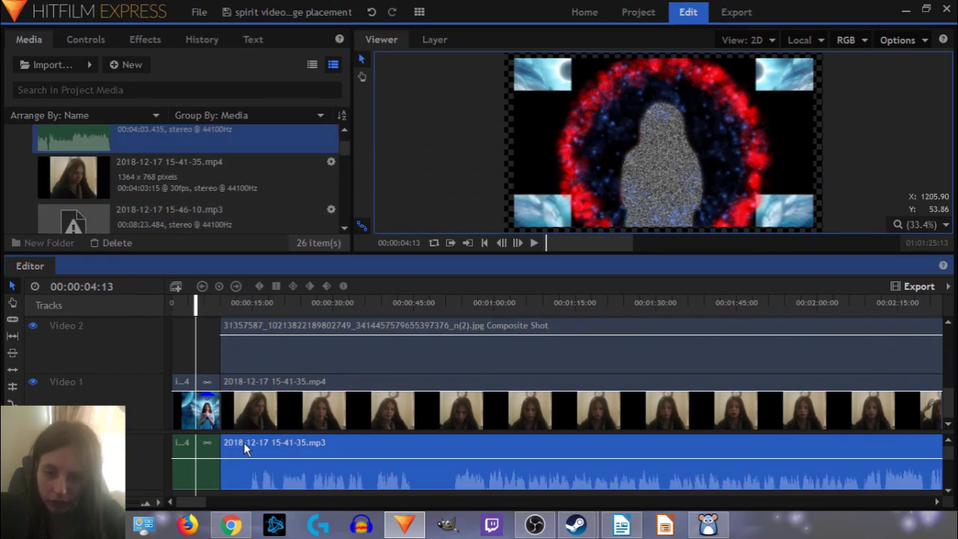
pyautogui.rightClick(243, 443)
pyautogui.click(170, 348)
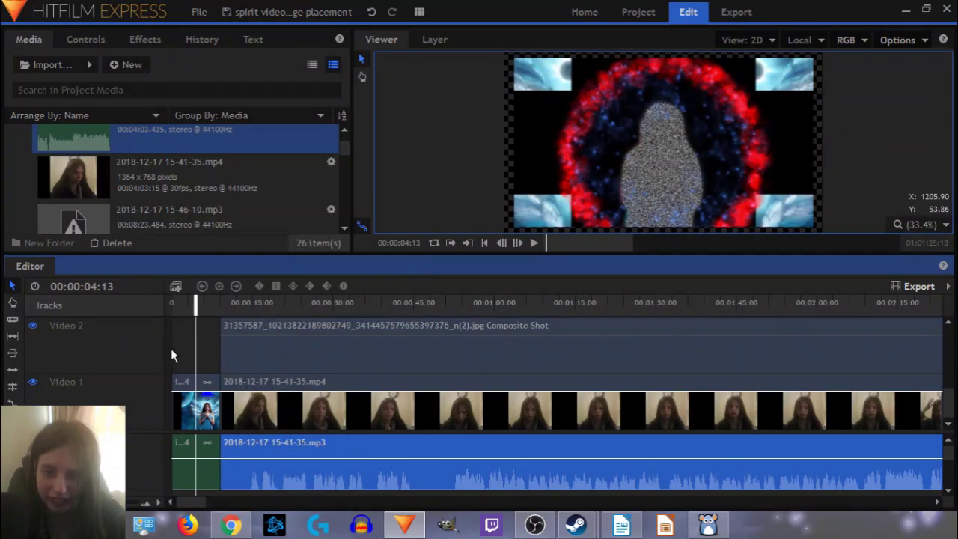
pyautogui.click(148, 47)
pyautogui.click(116, 70)
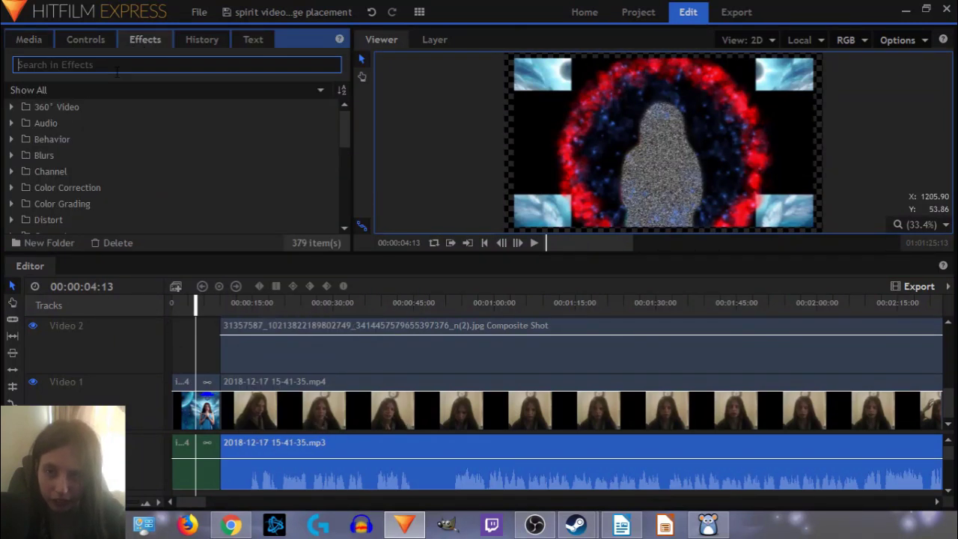
pyautogui.write('auto')
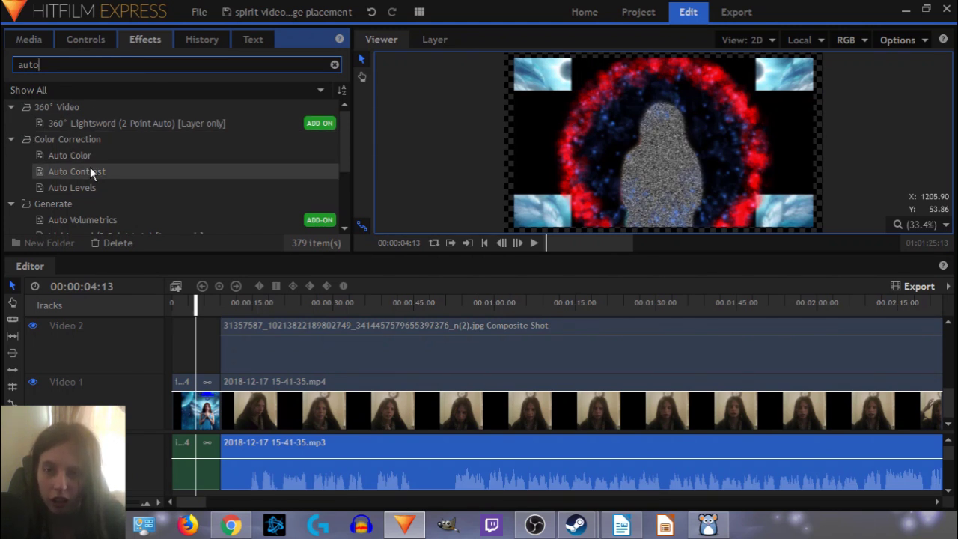
pyautogui.moveTo(85, 188); pyautogui.dragTo(284, 409)
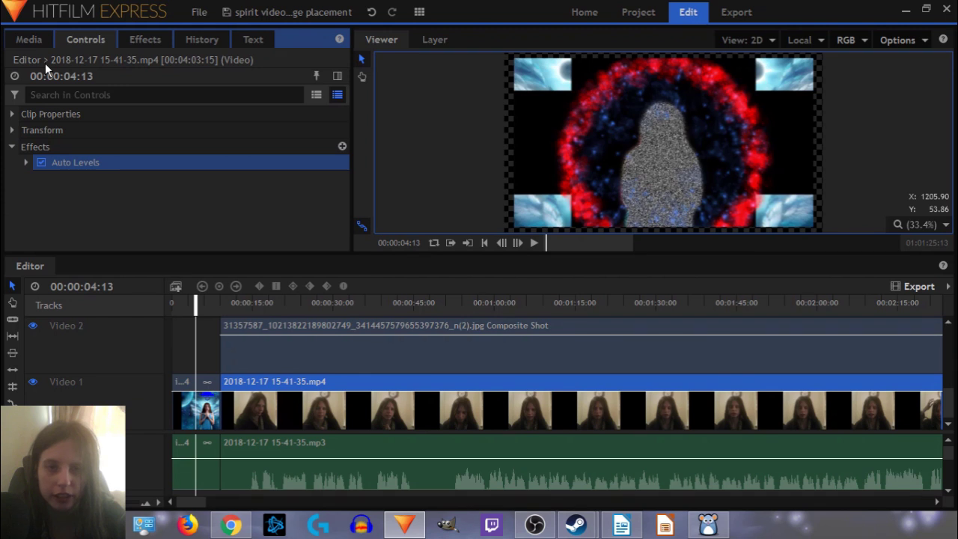
# Step: Return to the project media and show the beginning of the Audio & Video group
pyautogui.click(27, 43)
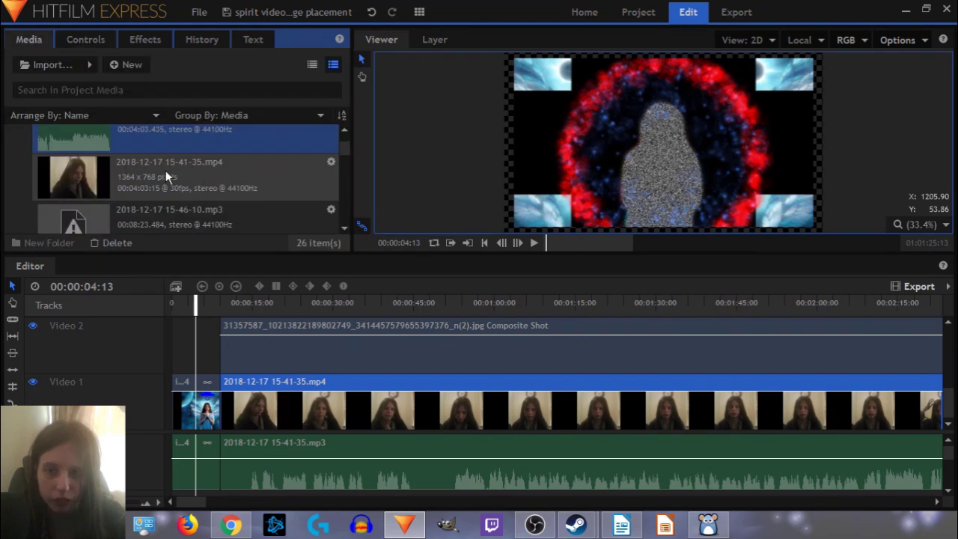
pyautogui.scroll(-2, 152, 180)
pyautogui.scroll(3, 152, 180)
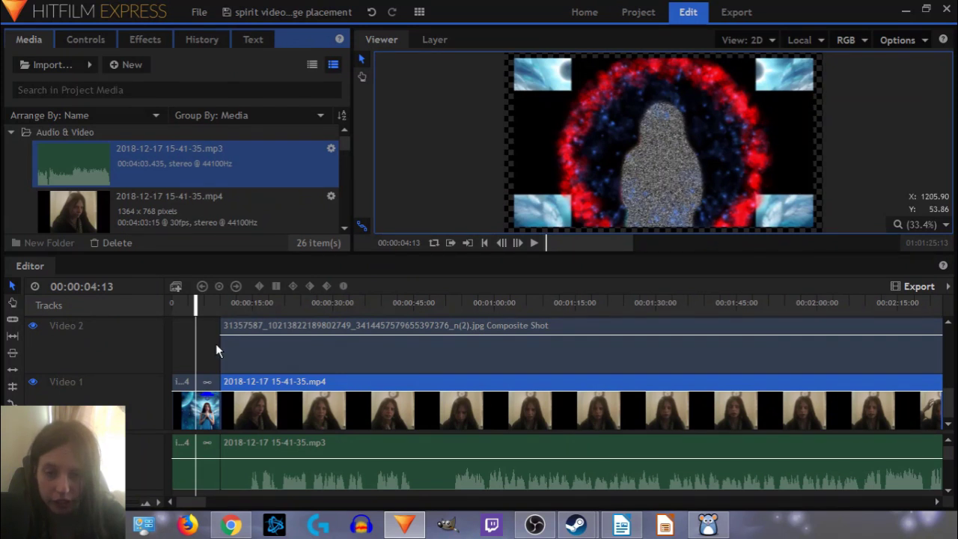
pyautogui.click(213, 365)
pyautogui.click(301, 406)
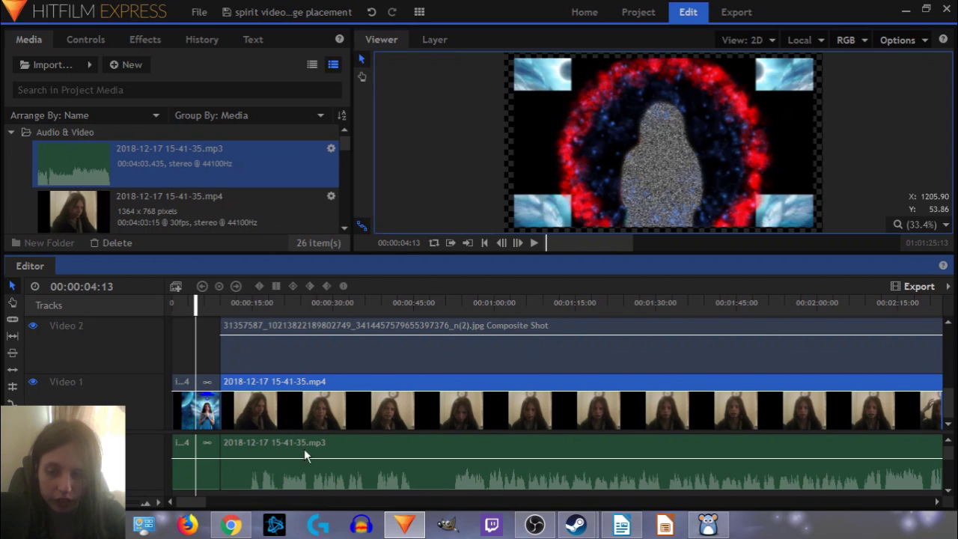
pyautogui.click(304, 455)
pyautogui.click(300, 420)
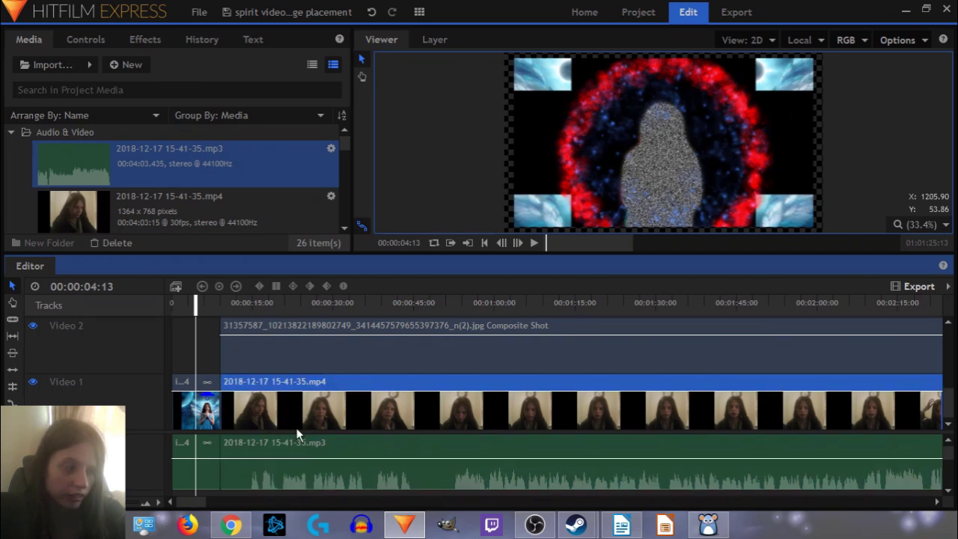
pyautogui.click(300, 449)
pyautogui.click(289, 413)
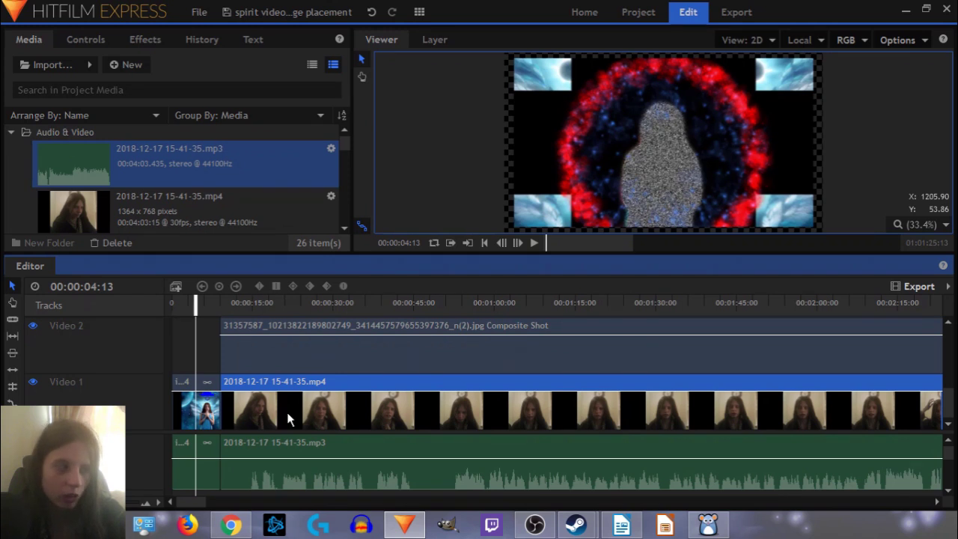
pyautogui.click(12, 133)
pyautogui.click(46, 64)
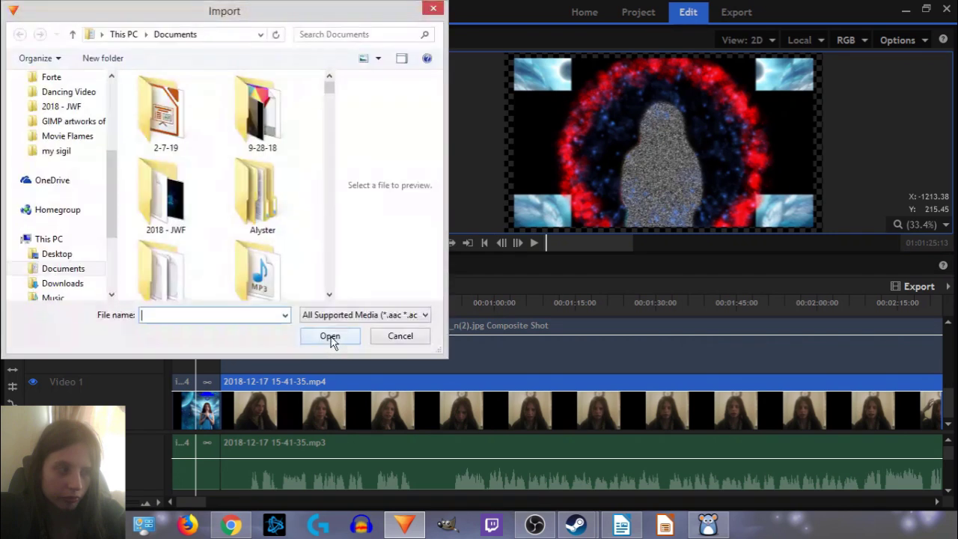
pyautogui.click(419, 338)
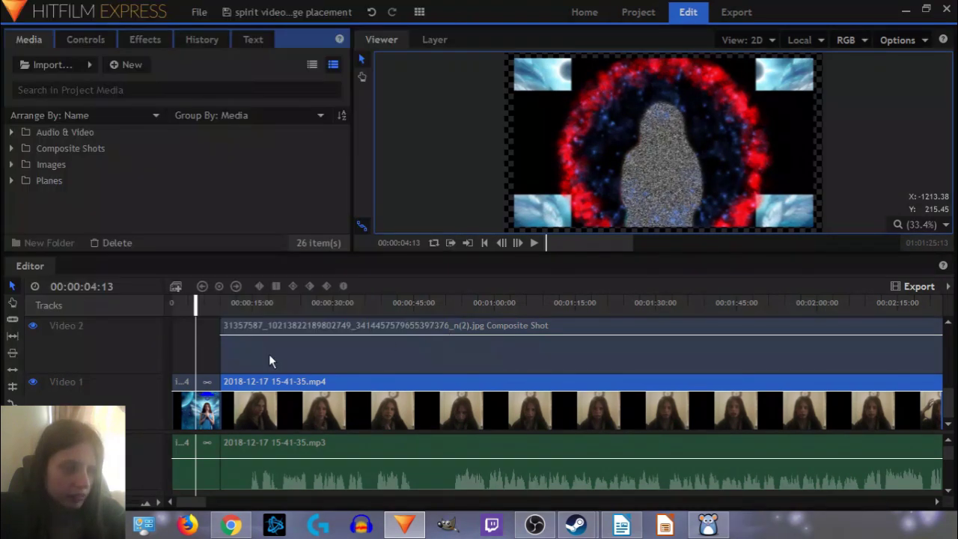
pyautogui.click(12, 132)
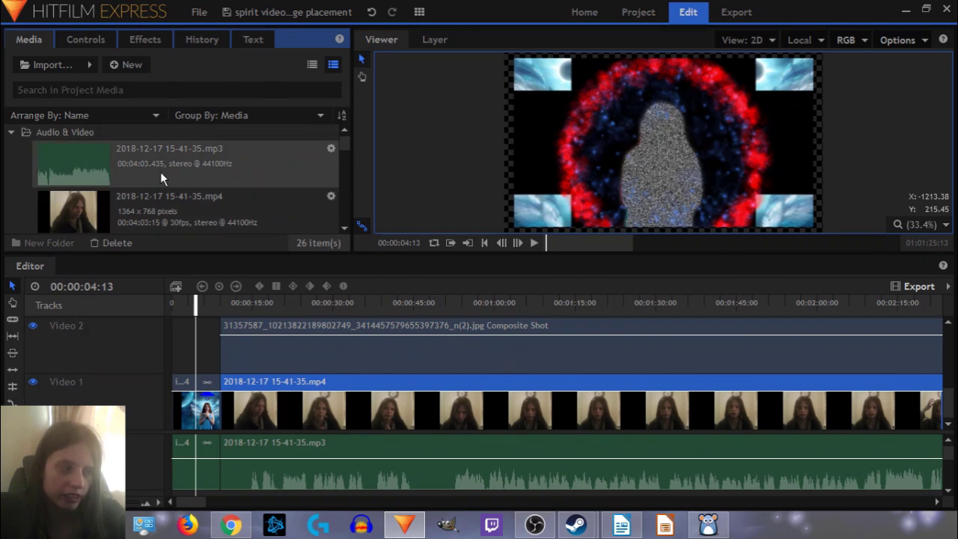
pyautogui.click(10, 135)
pyautogui.click(10, 135)
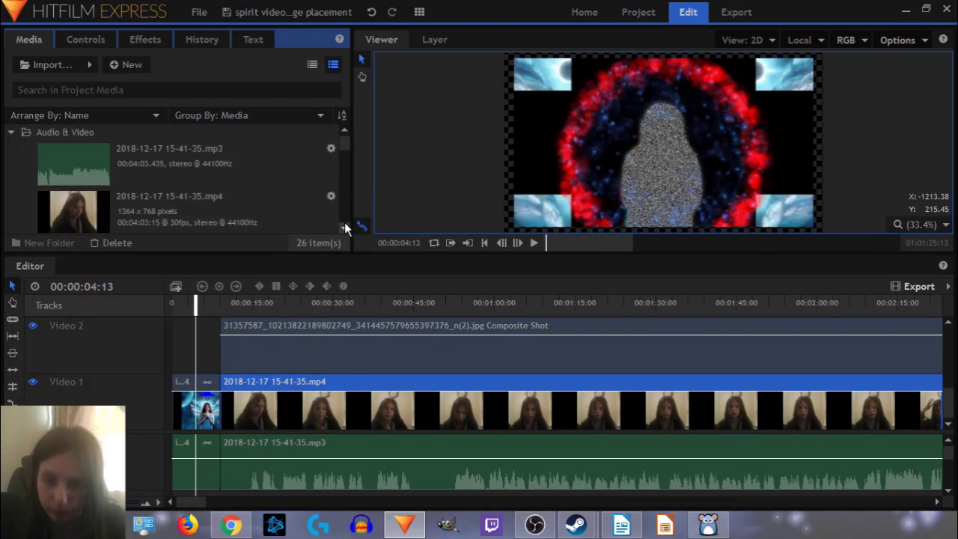
pyautogui.scroll(-3, 342, 225)
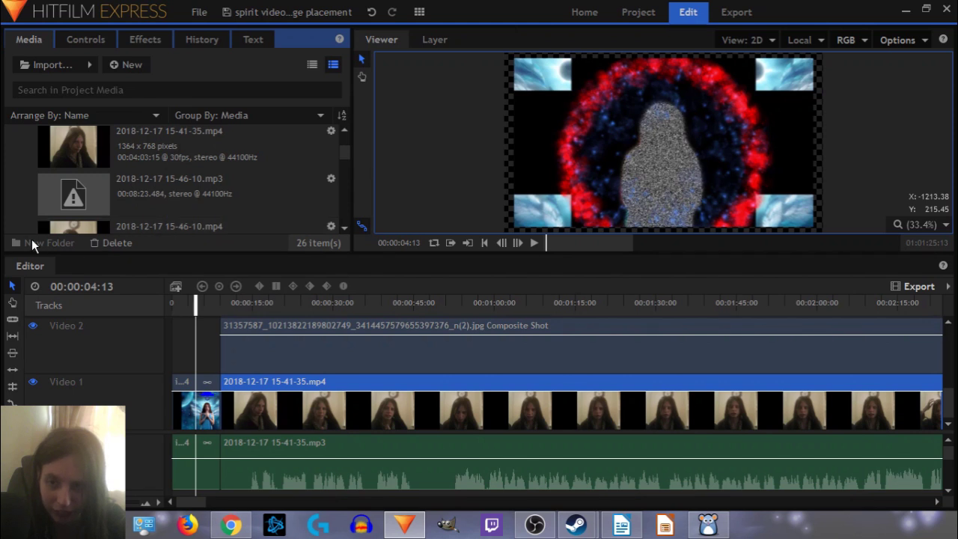
pyautogui.scroll(2, 233, 162)
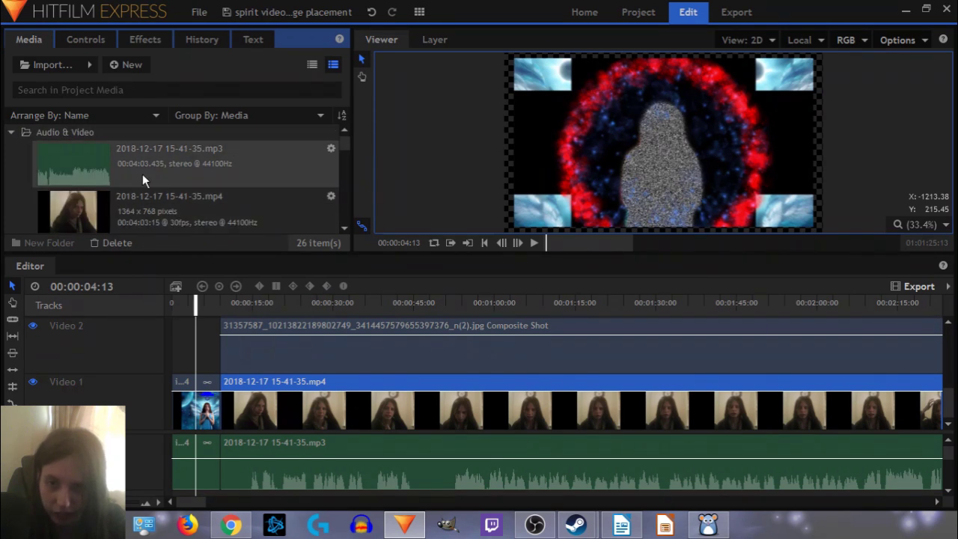
pyautogui.click(54, 66)
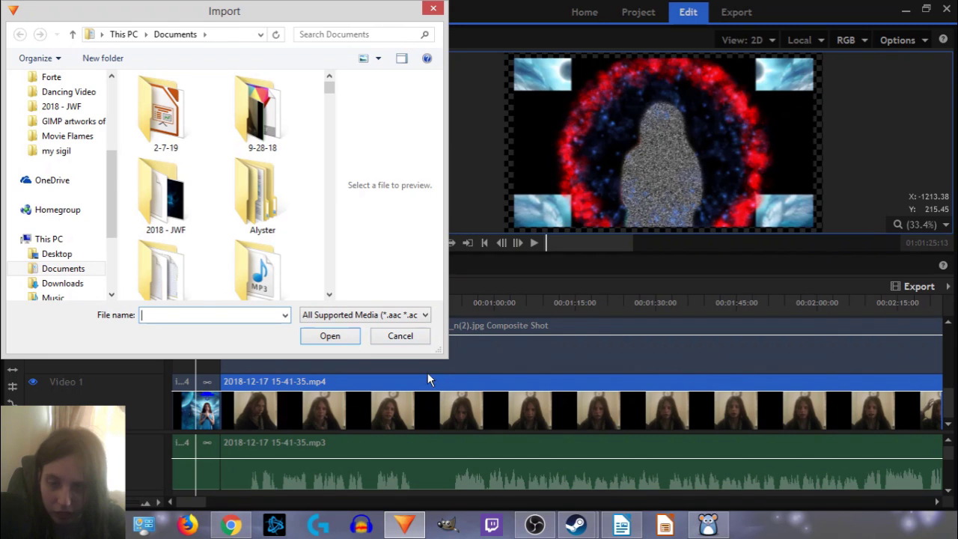
pyautogui.click(399, 335)
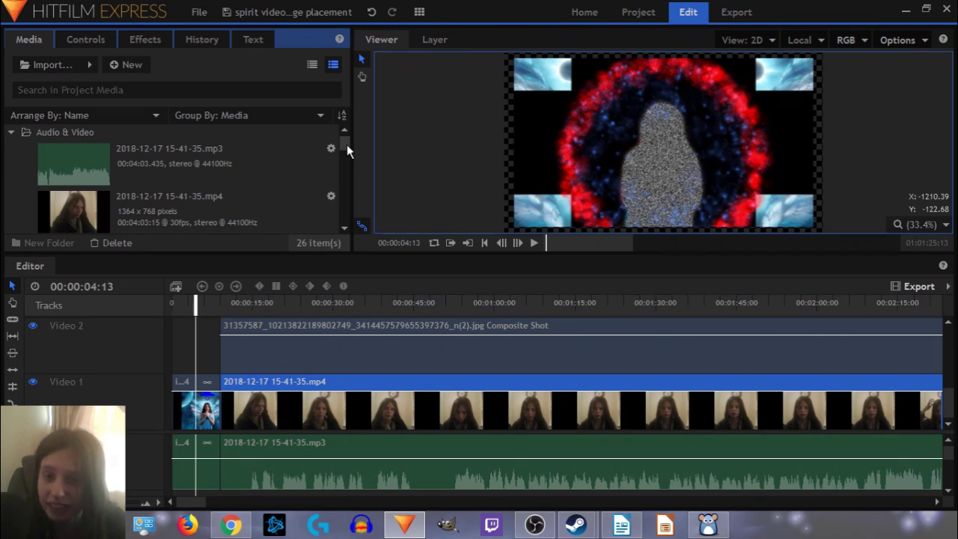
pyautogui.scroll(-1, 351, 156)
pyautogui.scroll(-1, 351, 156)
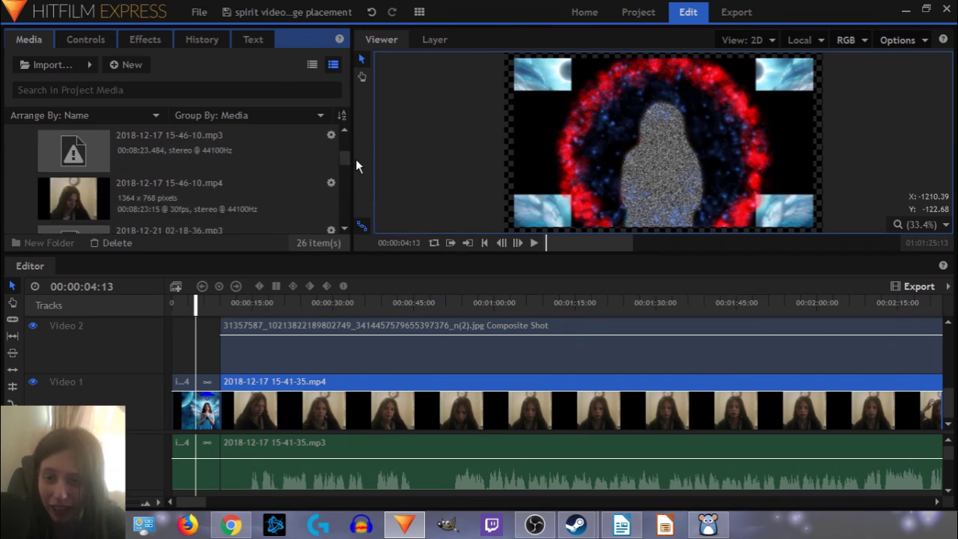
pyautogui.moveTo(199, 503); pyautogui.dragTo(249, 503)
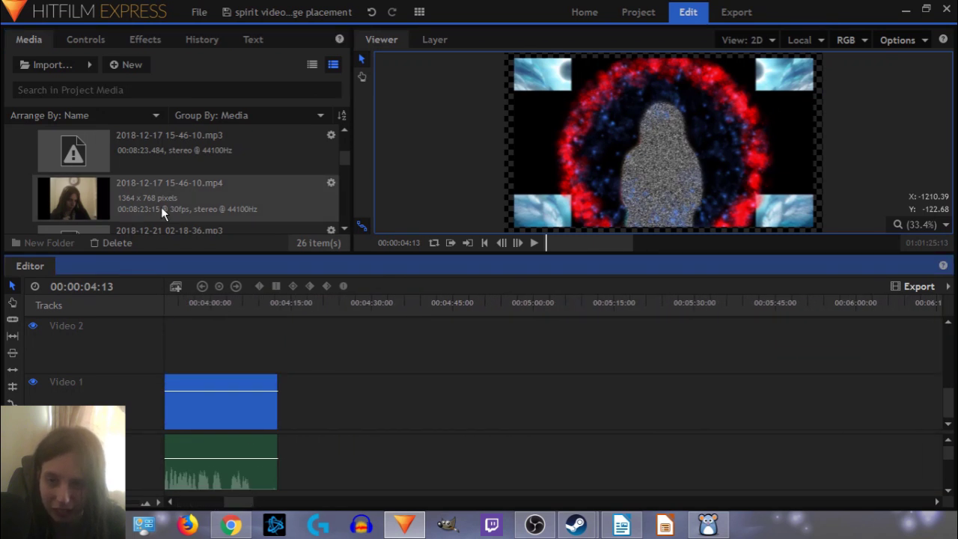
pyautogui.moveTo(161, 206); pyautogui.dragTo(292, 408)
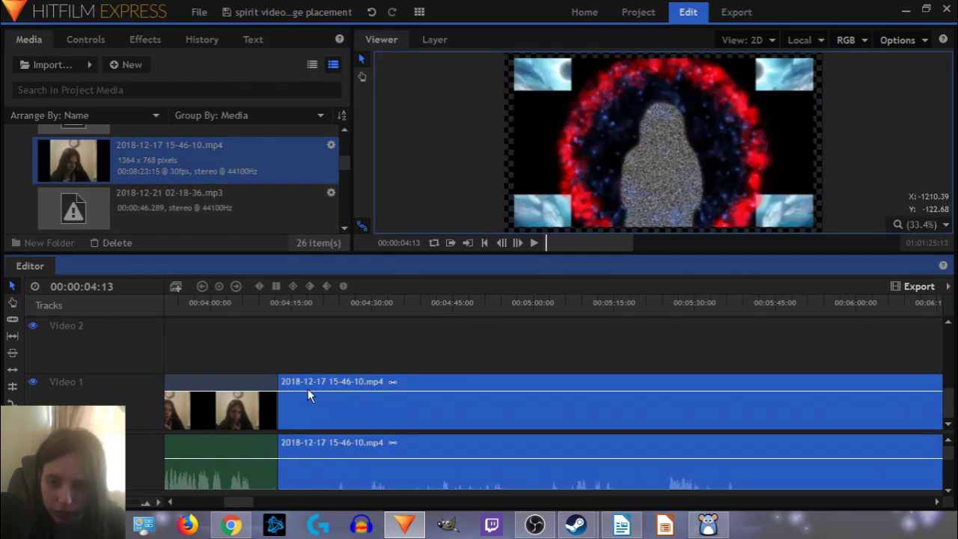
pyautogui.rightClick(308, 388)
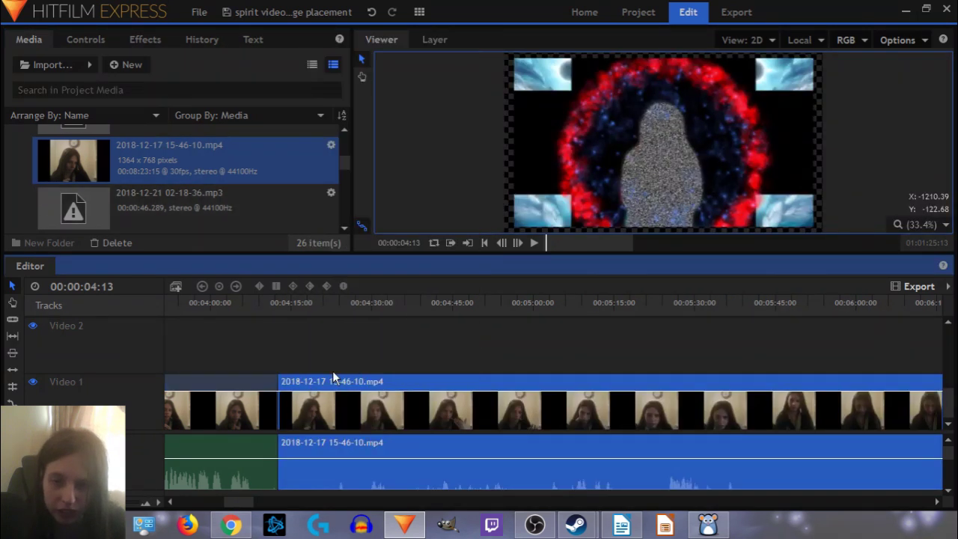
pyautogui.click(341, 249)
pyautogui.click(273, 355)
pyautogui.click(331, 442)
pyautogui.press('Delete')
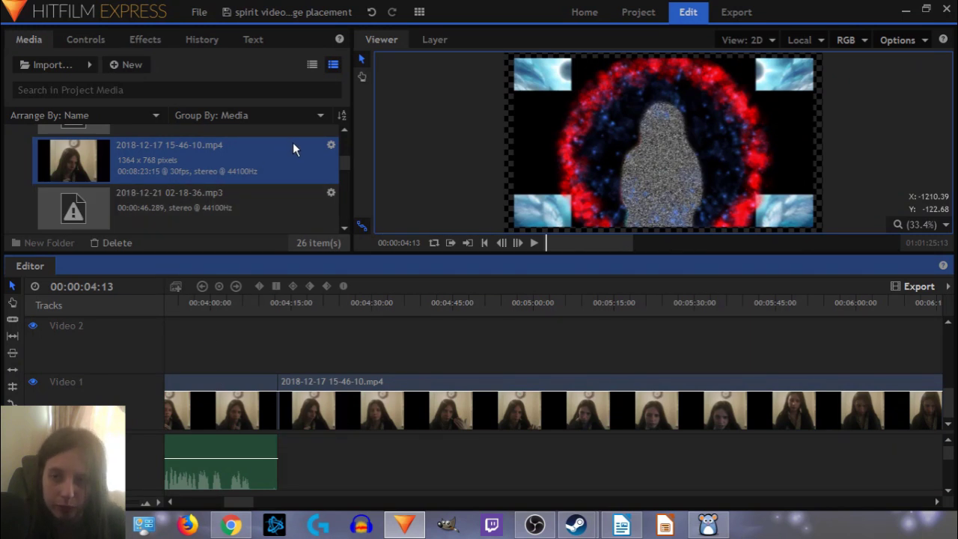
pyautogui.click(345, 131)
pyautogui.click(344, 132)
pyautogui.click(344, 131)
pyautogui.click(344, 132)
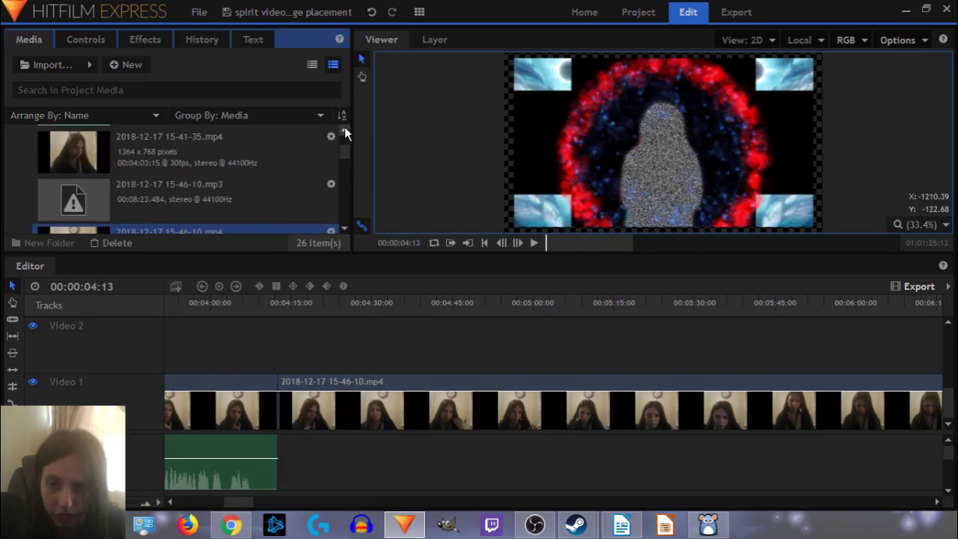
pyautogui.click(344, 132)
pyautogui.click(344, 229)
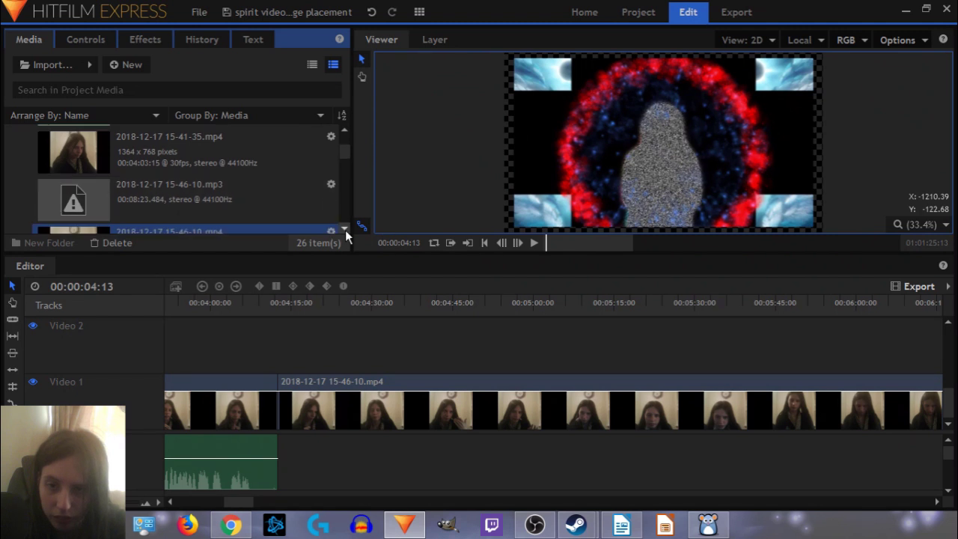
pyautogui.click(345, 230)
pyautogui.click(345, 230)
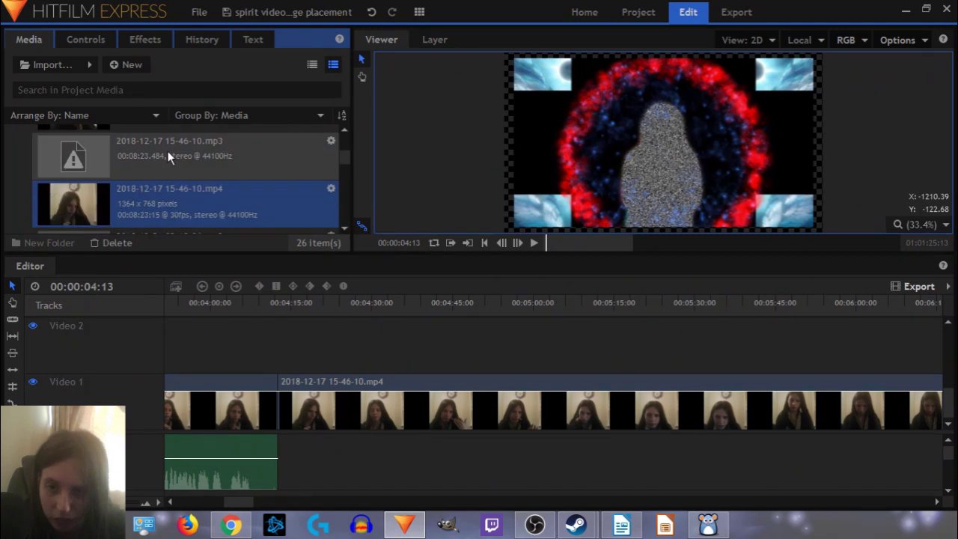
pyautogui.click(212, 154)
pyautogui.rightClick(212, 155)
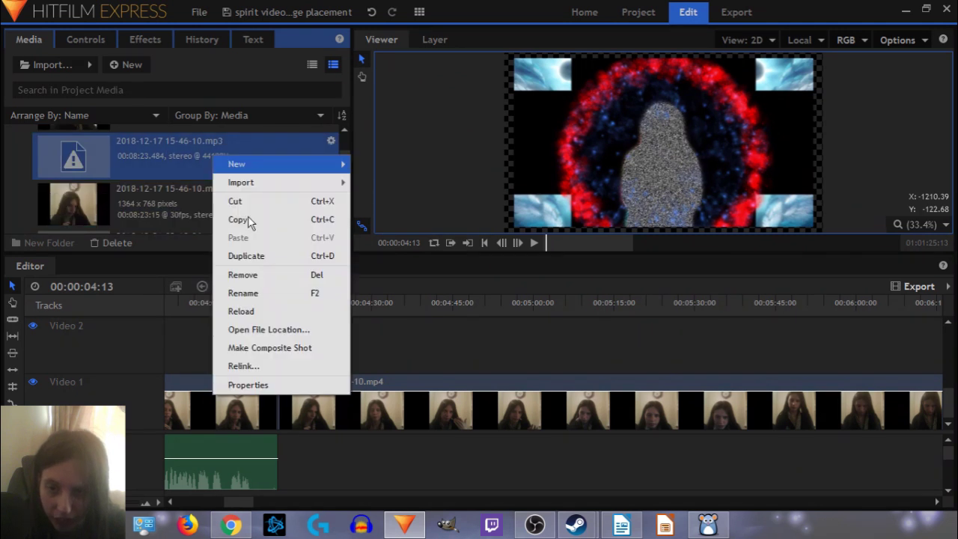
pyautogui.click(263, 364)
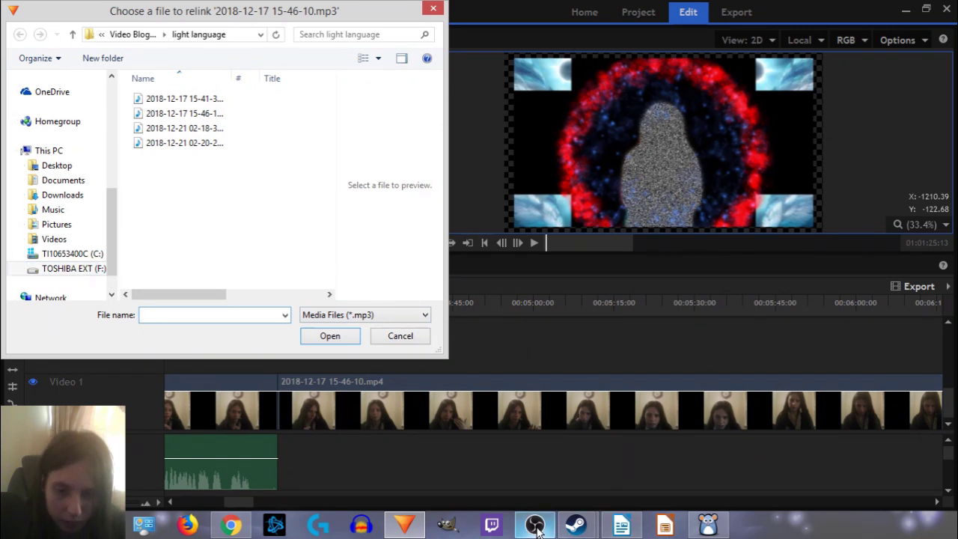
pyautogui.moveTo(537, 530)
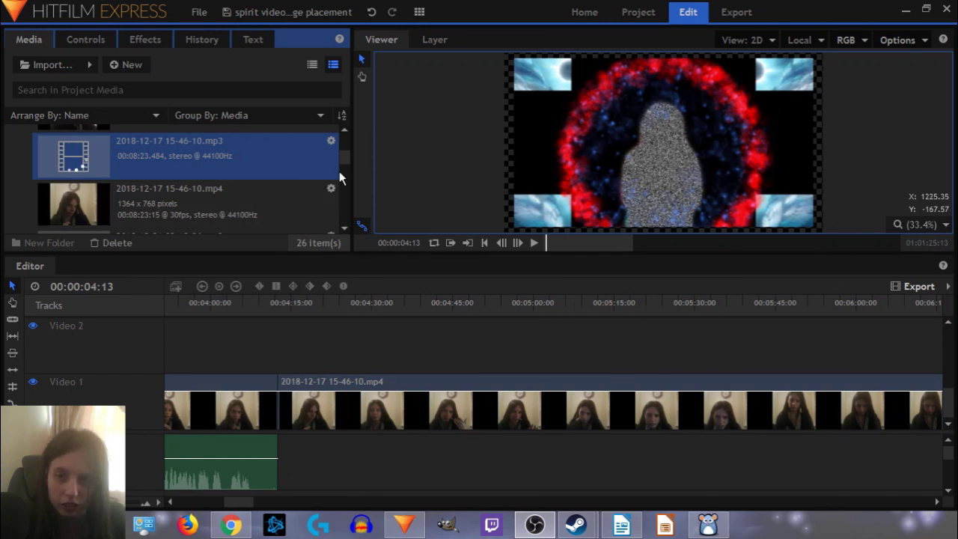
pyautogui.click(345, 228)
pyautogui.rightClick(271, 214)
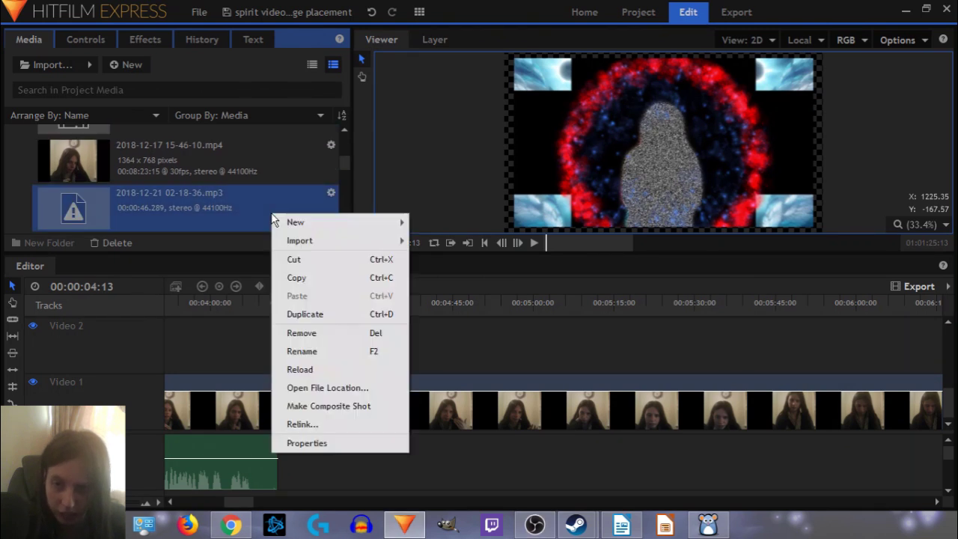
pyautogui.click(291, 425)
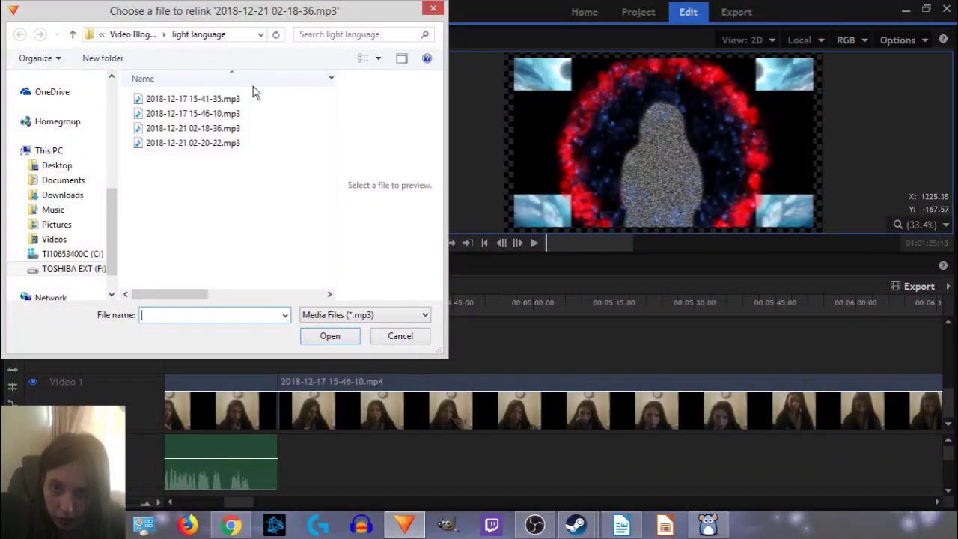
pyautogui.doubleClick(239, 127)
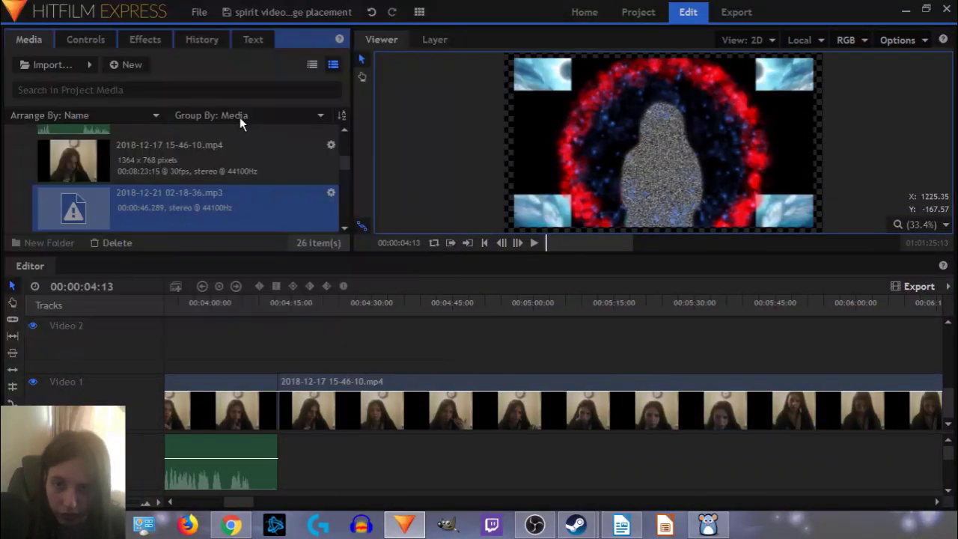
pyautogui.click(343, 228)
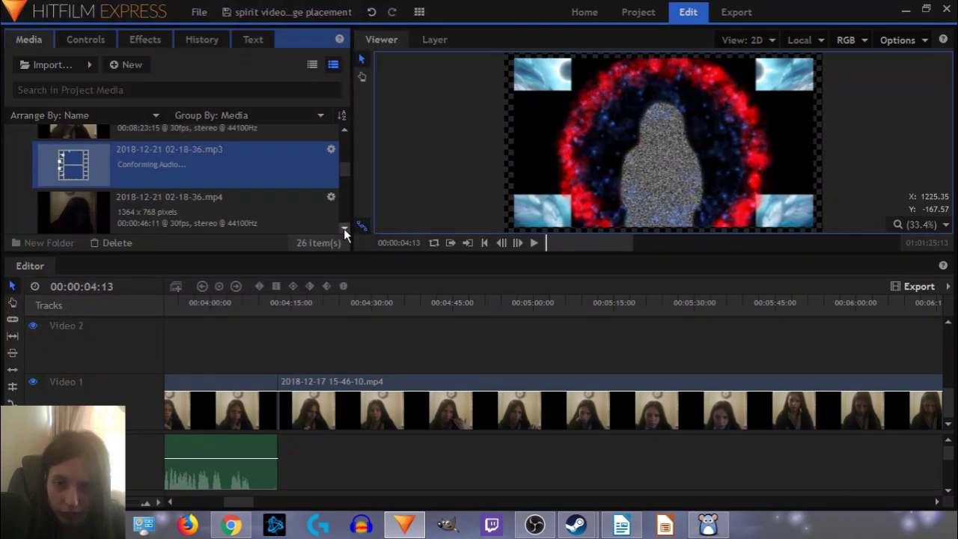
pyautogui.scroll(2, 253, 180)
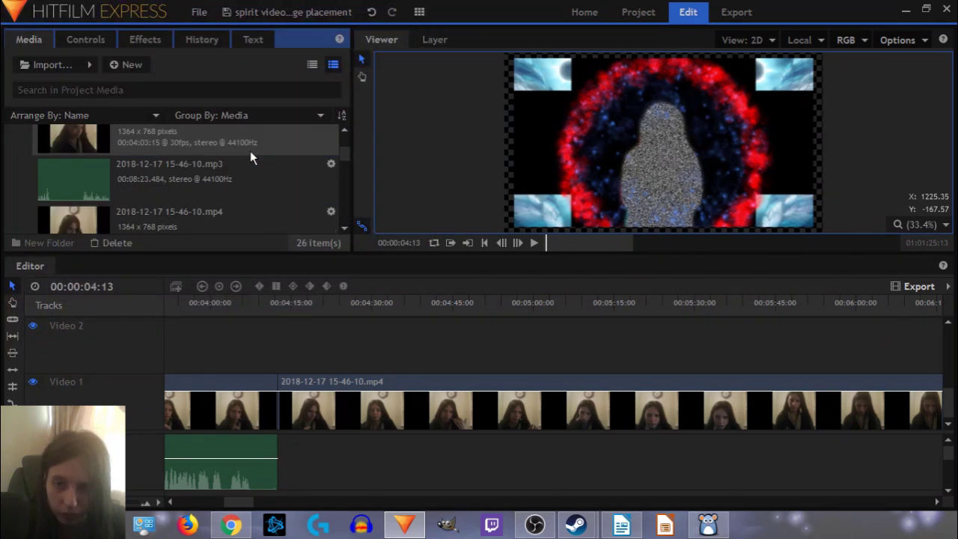
pyautogui.scroll(-4, 250, 151)
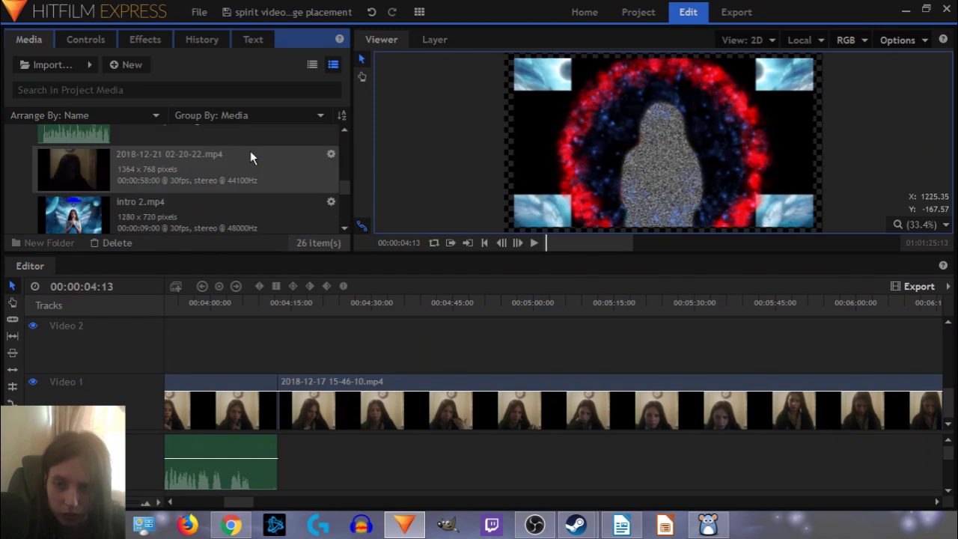
pyautogui.scroll(4, 250, 150)
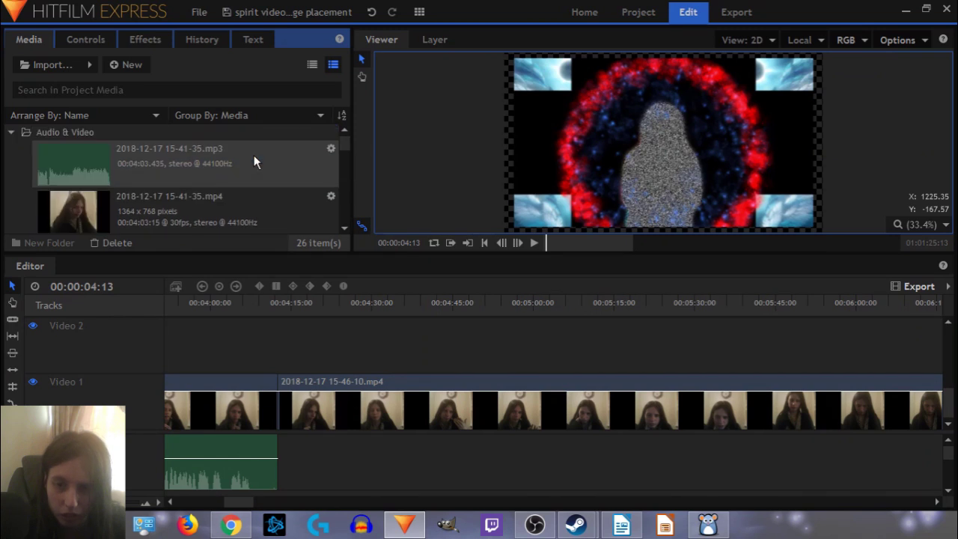
pyautogui.moveTo(342, 410); pyautogui.dragTo(301, 417)
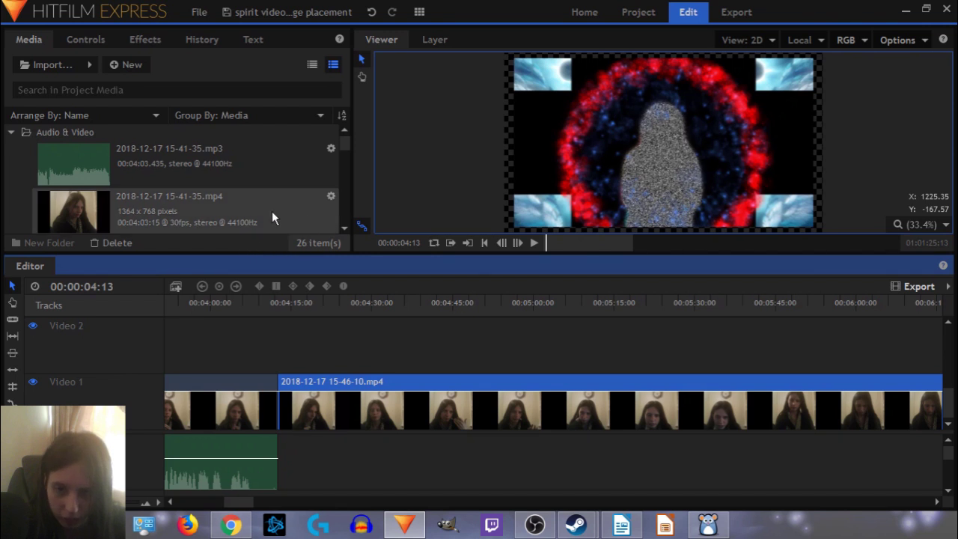
pyautogui.click(344, 231)
pyautogui.click(343, 230)
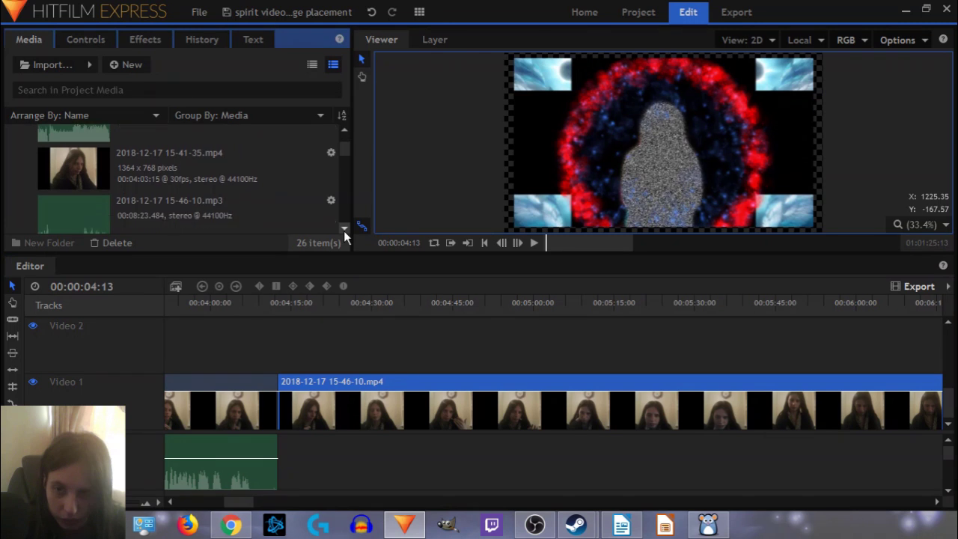
pyautogui.click(344, 230)
pyautogui.moveTo(181, 206); pyautogui.dragTo(285, 459)
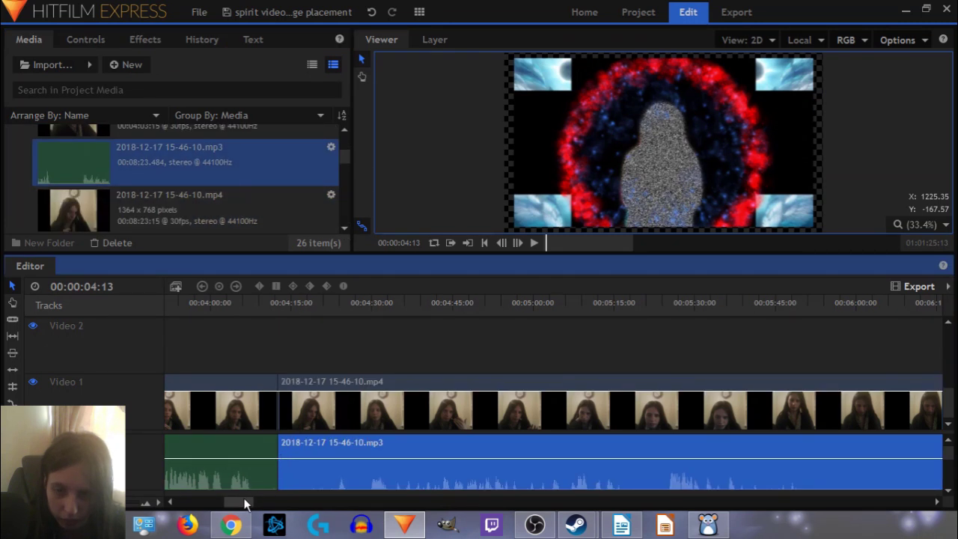
pyautogui.moveTo(243, 503); pyautogui.dragTo(342, 503)
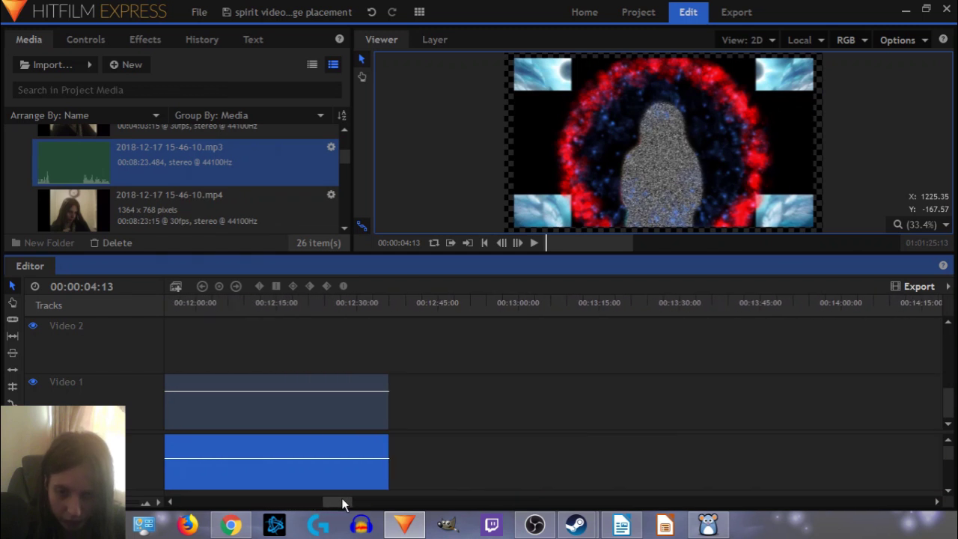
pyautogui.click(343, 229)
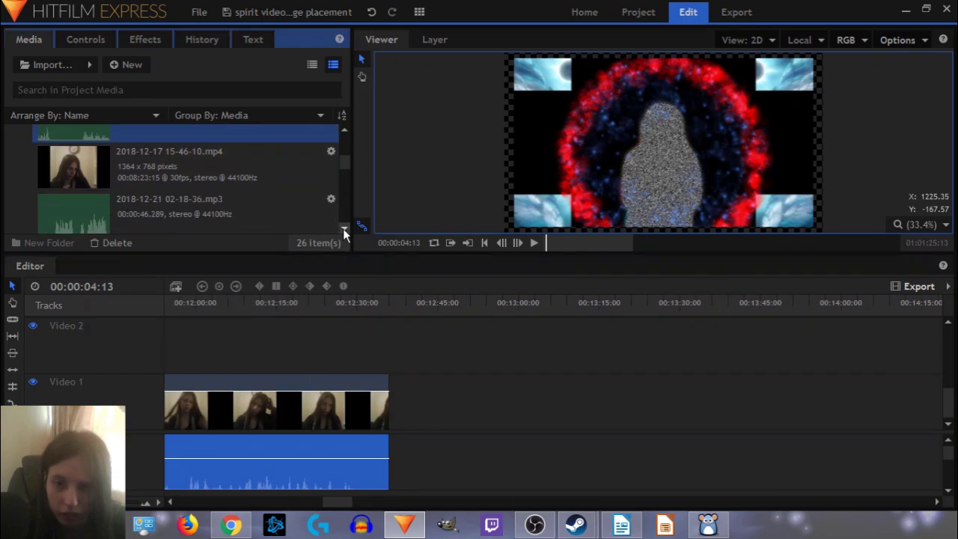
pyautogui.scroll(-1, 254, 162)
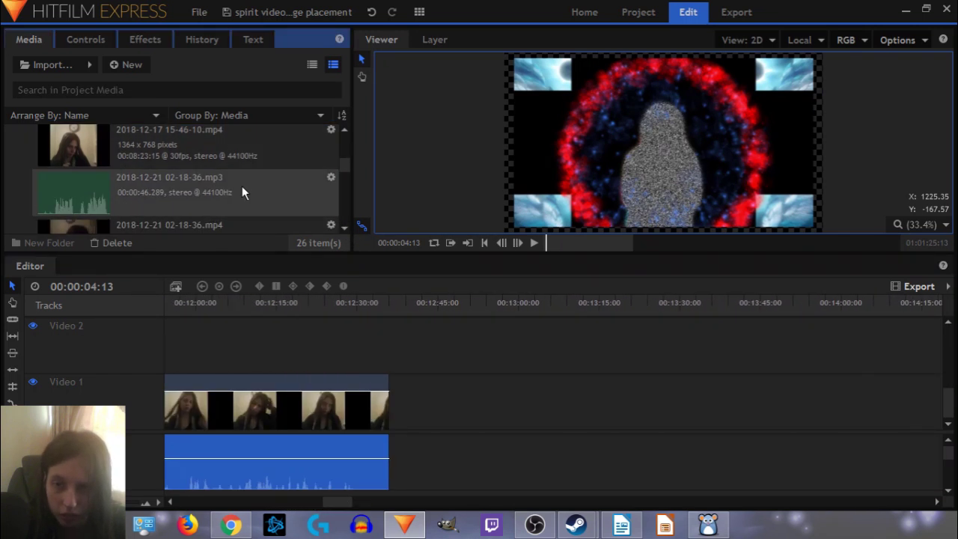
pyautogui.moveTo(241, 185); pyautogui.dragTo(408, 408)
pyautogui.rightClick(409, 408)
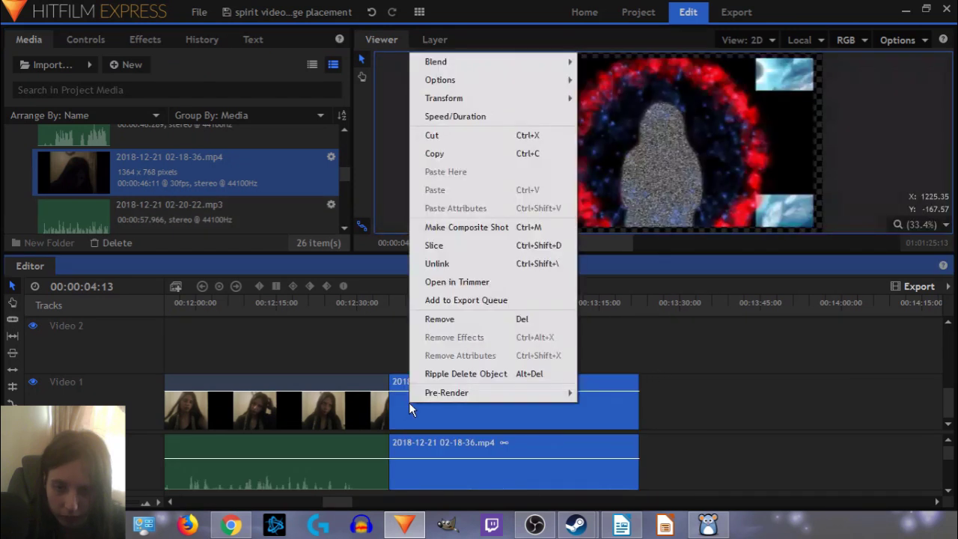
pyautogui.click(436, 263)
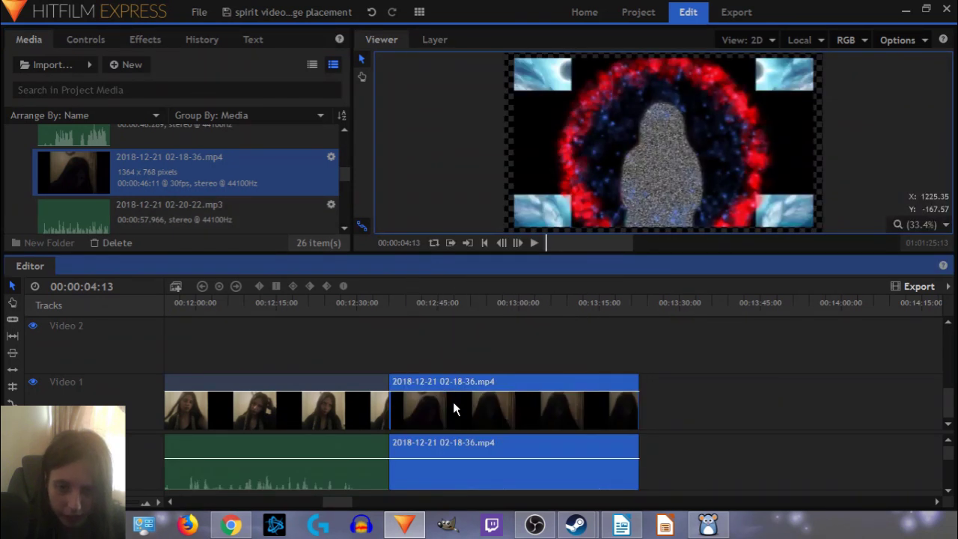
pyautogui.click(456, 452)
pyautogui.press('Delete')
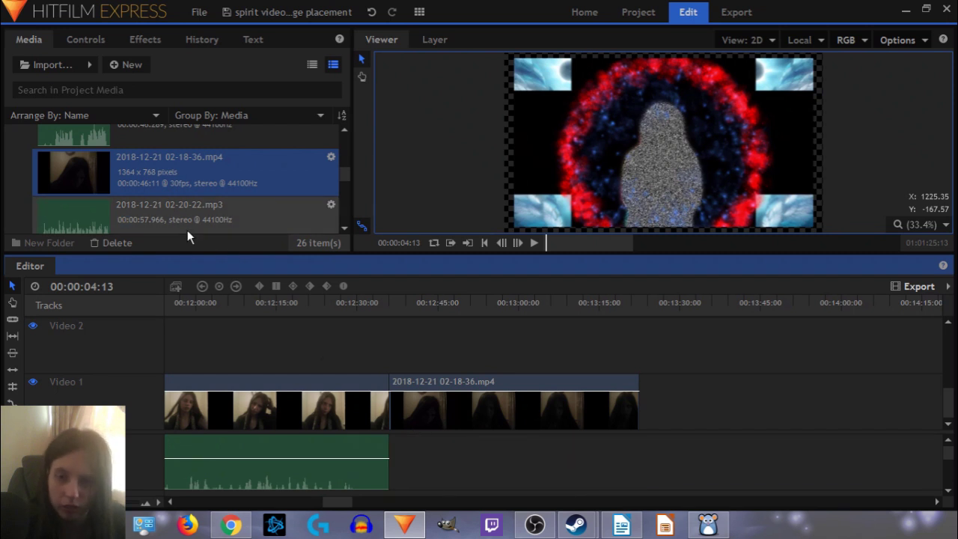
pyautogui.moveTo(175, 218); pyautogui.dragTo(267, 203)
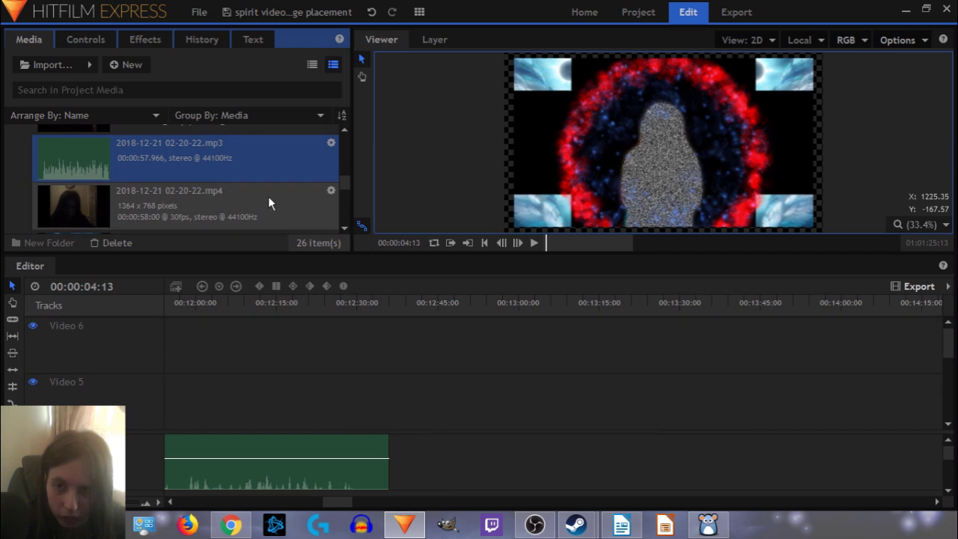
pyautogui.click(346, 133)
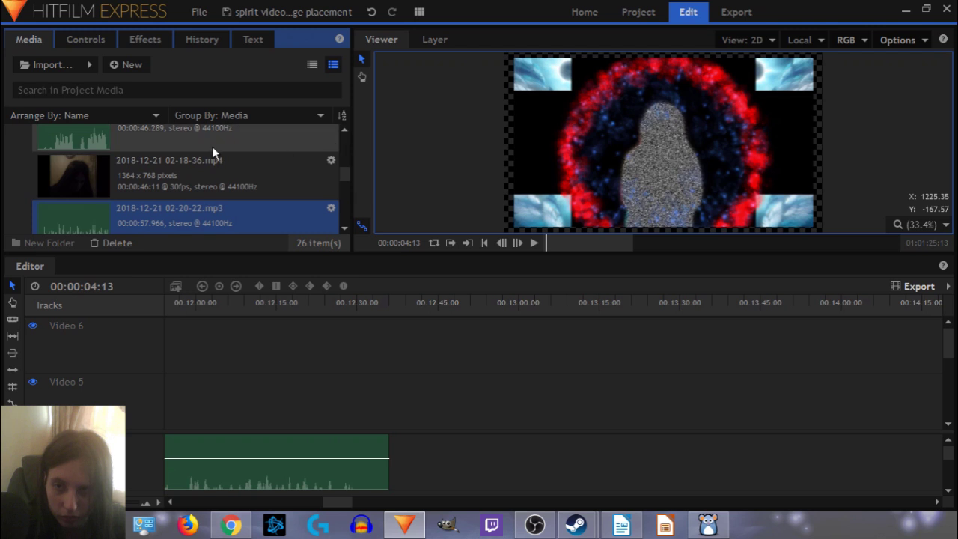
pyautogui.moveTo(211, 146); pyautogui.dragTo(405, 454)
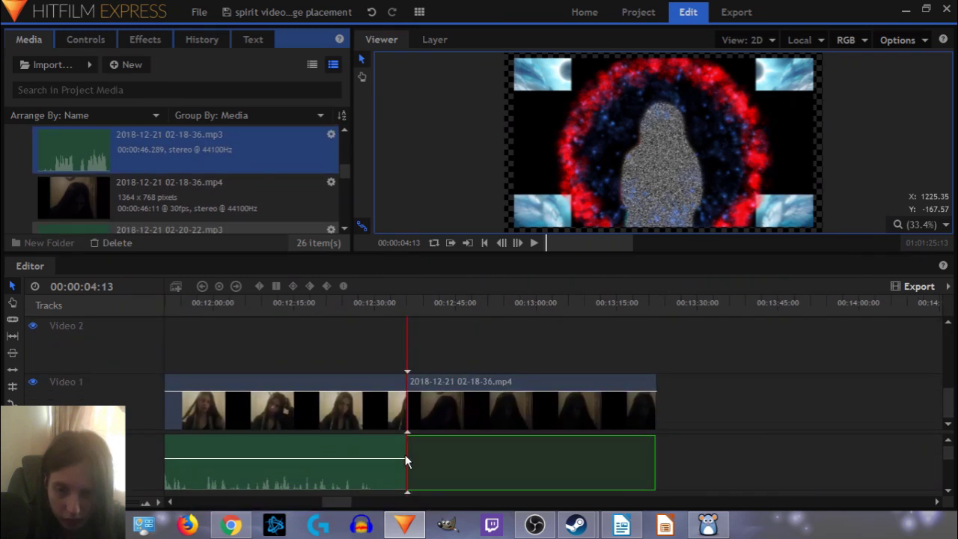
pyautogui.click(345, 229)
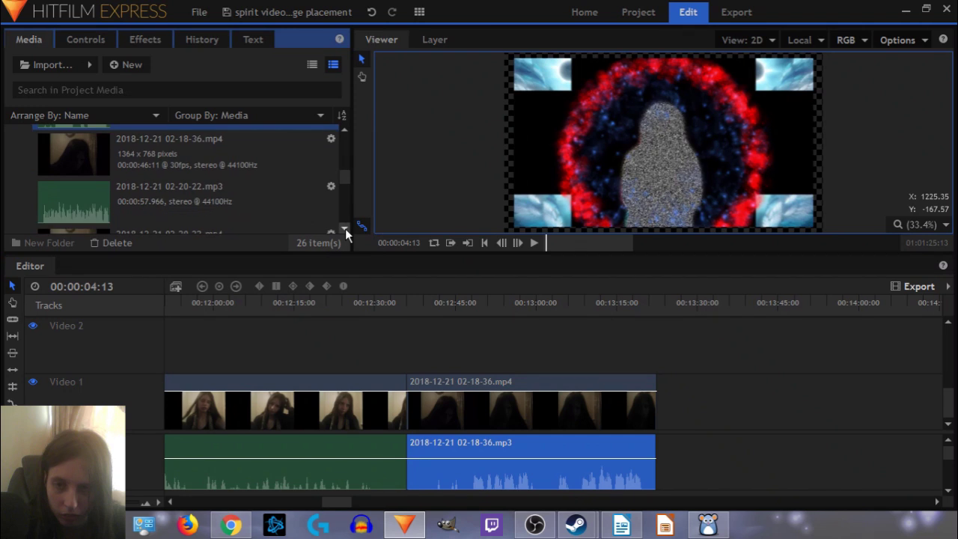
pyautogui.click(345, 228)
pyautogui.click(345, 228)
pyautogui.click(345, 228)
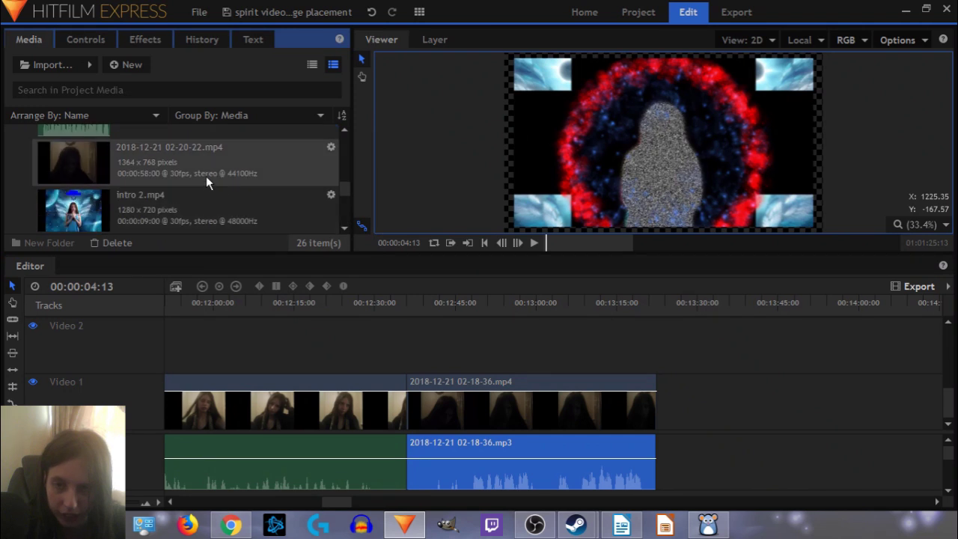
pyautogui.moveTo(206, 176); pyautogui.dragTo(669, 406)
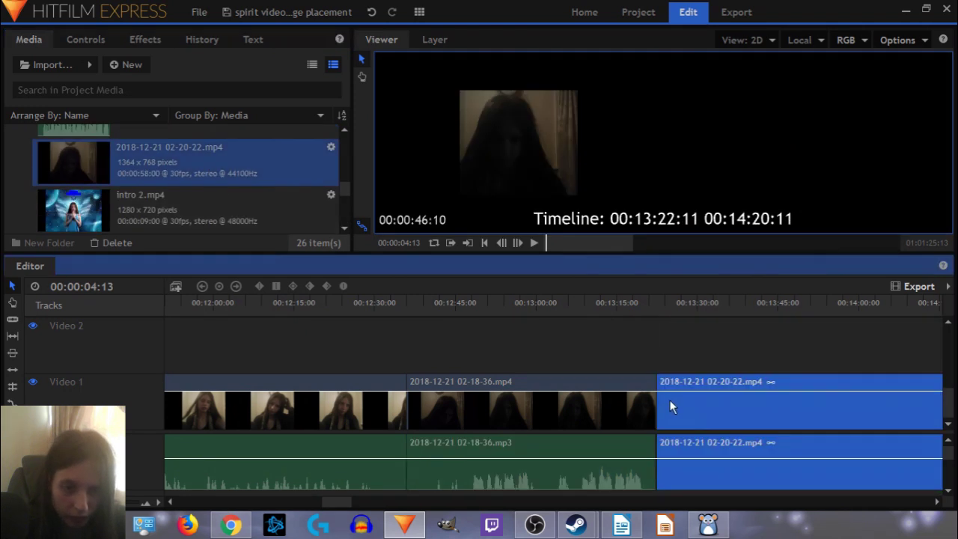
pyautogui.rightClick(683, 404)
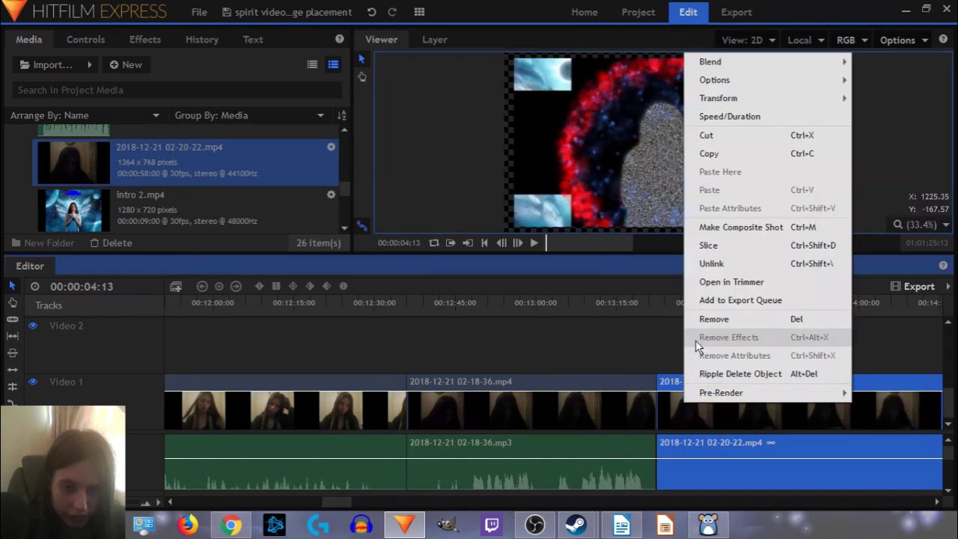
pyautogui.click(697, 263)
pyautogui.click(619, 323)
pyautogui.click(702, 442)
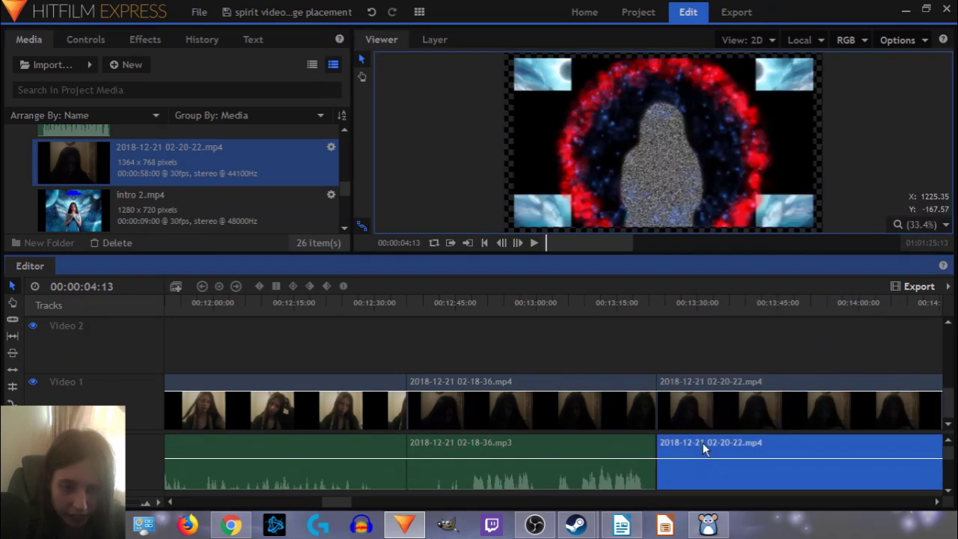
pyautogui.press('Delete')
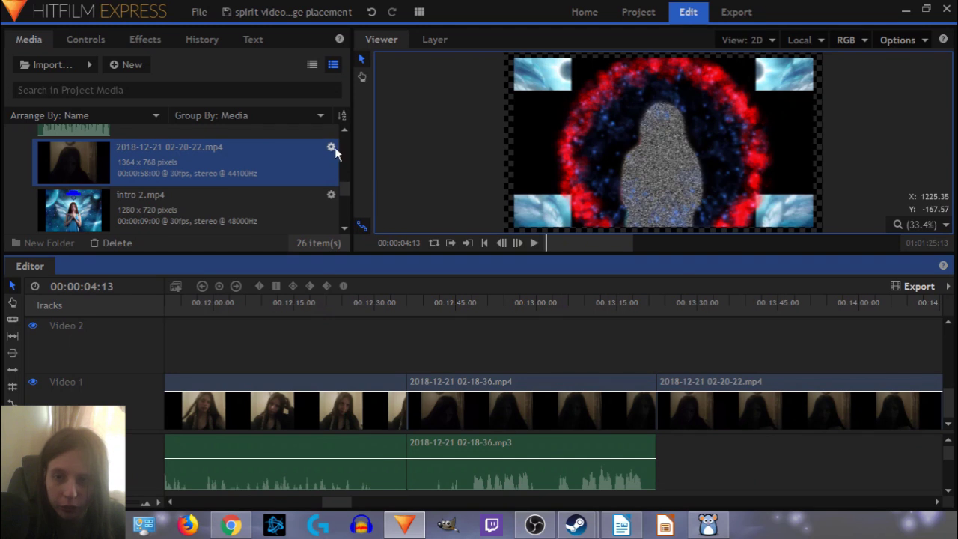
pyautogui.click(344, 130)
pyautogui.moveTo(258, 154); pyautogui.dragTo(652, 456)
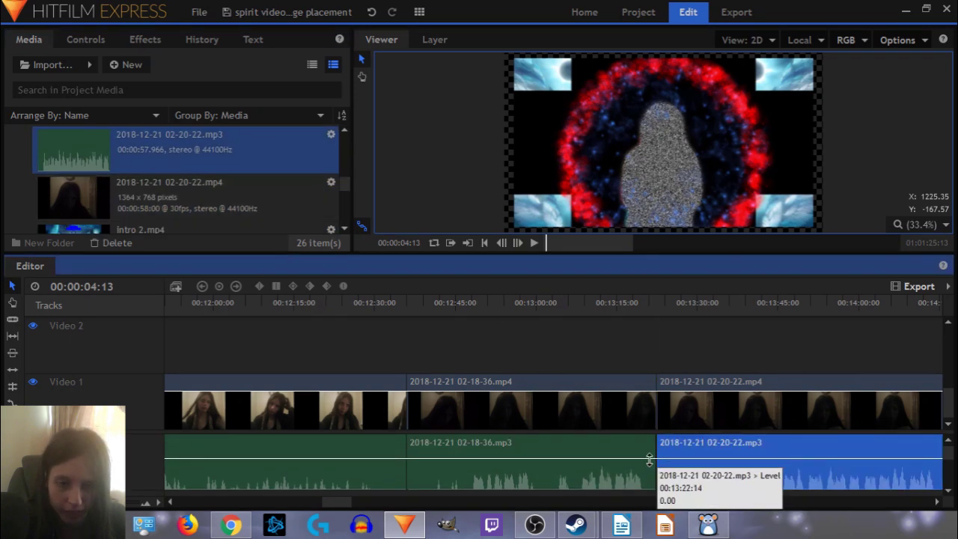
pyautogui.click(142, 40)
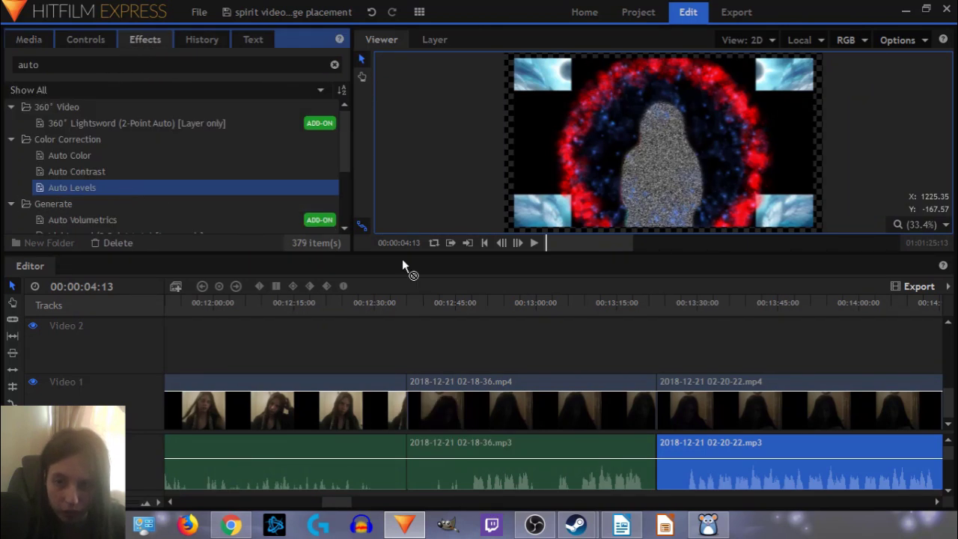
pyautogui.moveTo(402, 264); pyautogui.dragTo(715, 402)
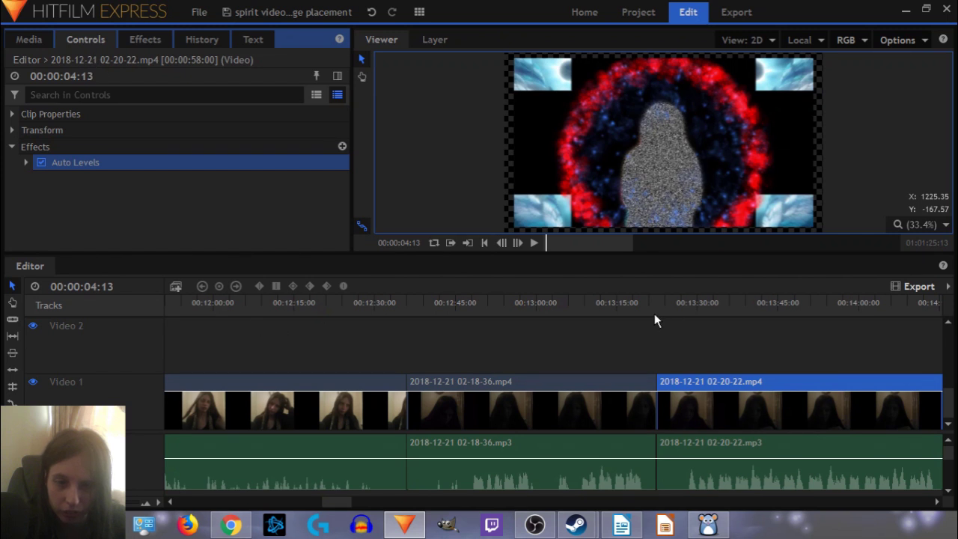
pyautogui.click(412, 303)
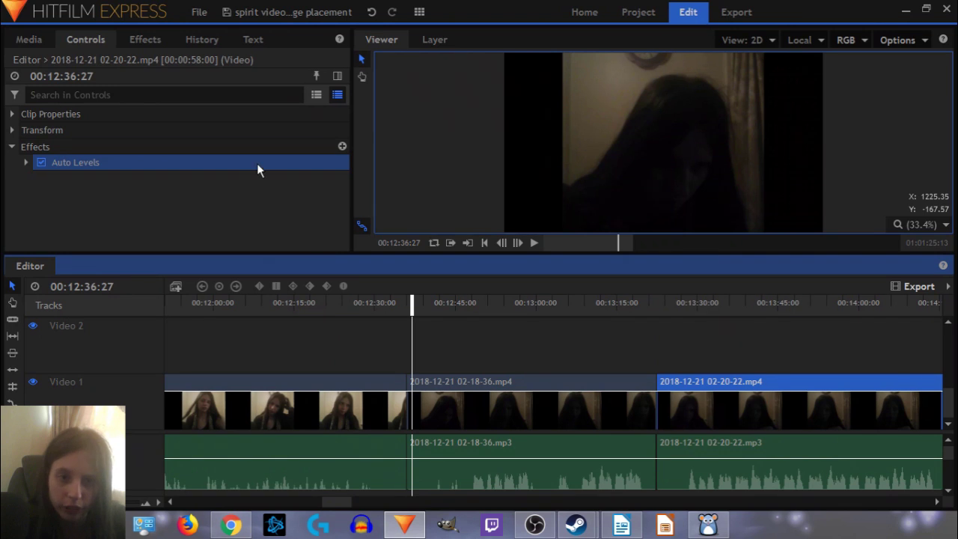
pyautogui.click(125, 39)
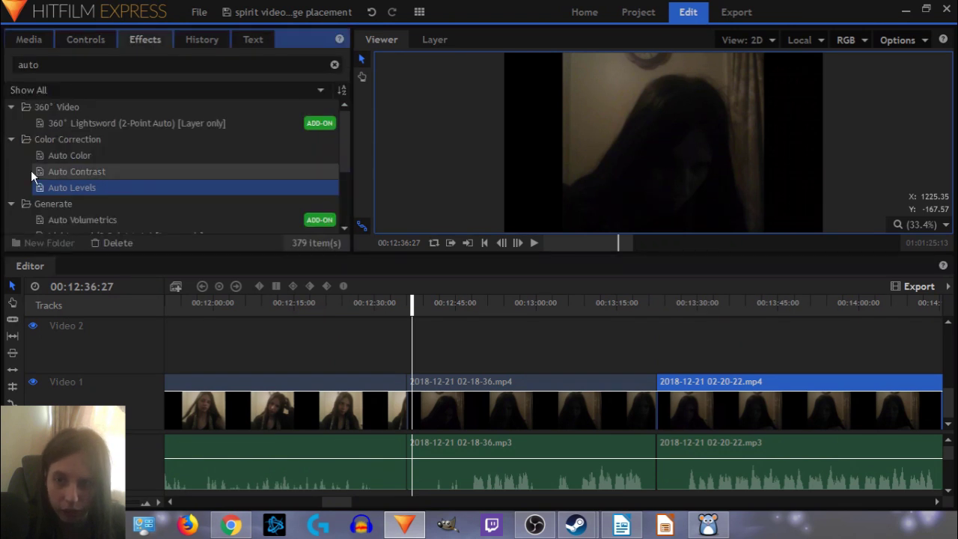
pyautogui.moveTo(52, 187); pyautogui.dragTo(449, 401)
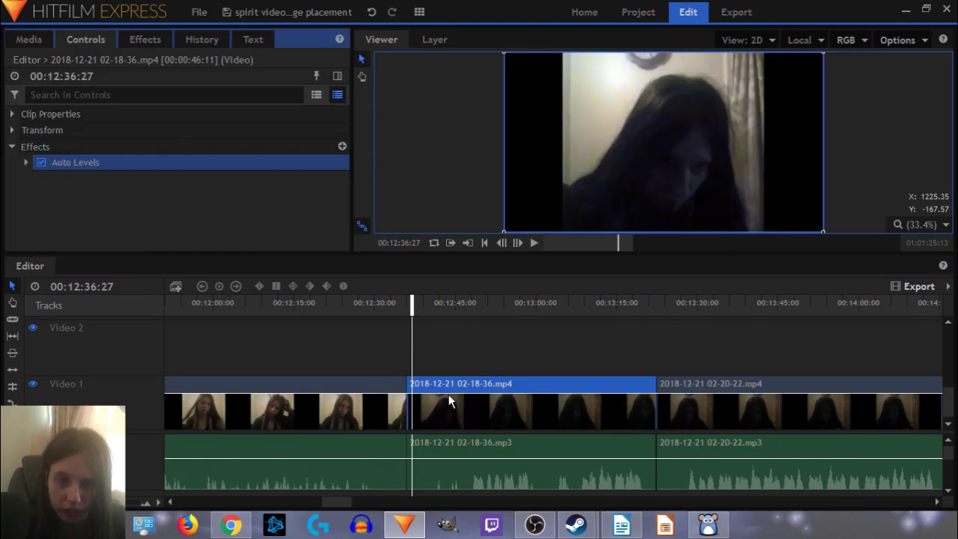
pyautogui.click(142, 42)
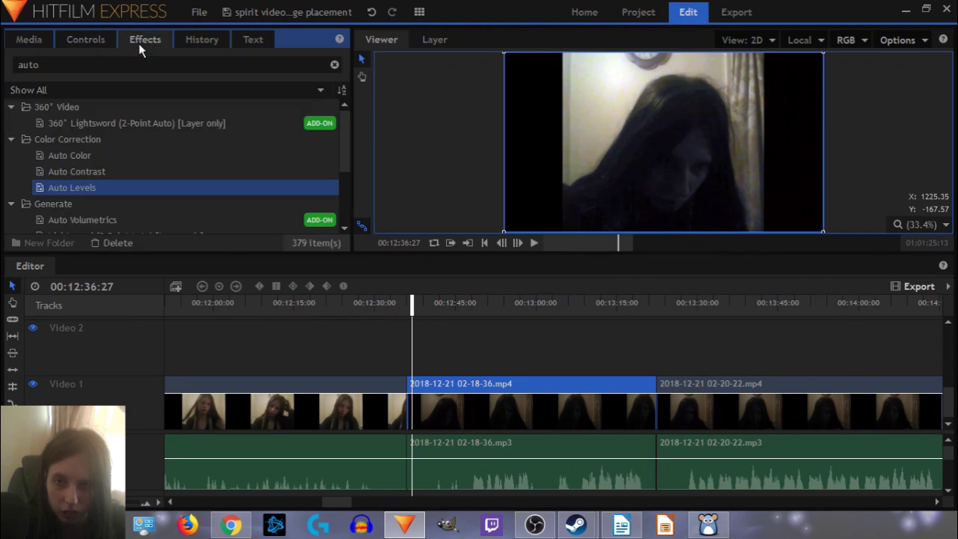
pyautogui.moveTo(104, 186); pyautogui.dragTo(295, 404)
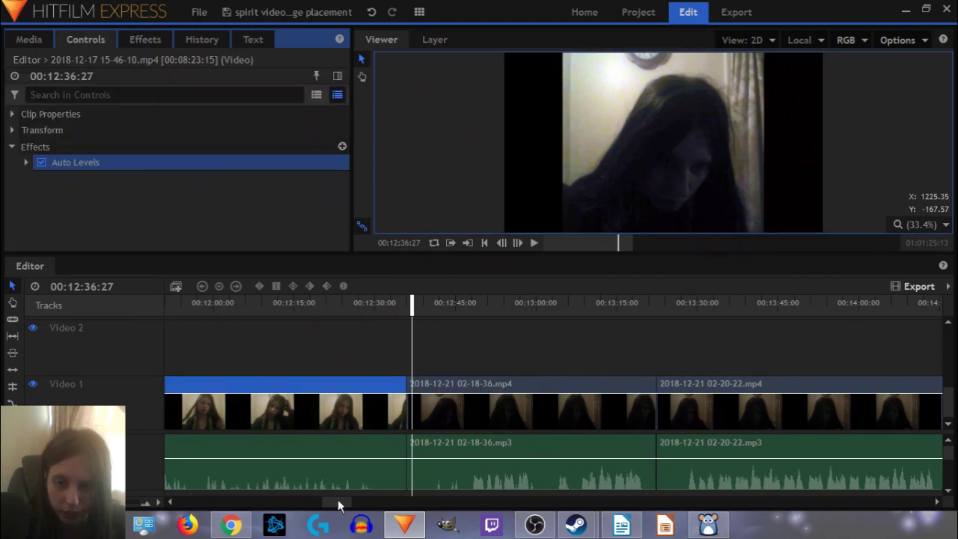
pyautogui.moveTo(356, 510); pyautogui.dragTo(235, 505)
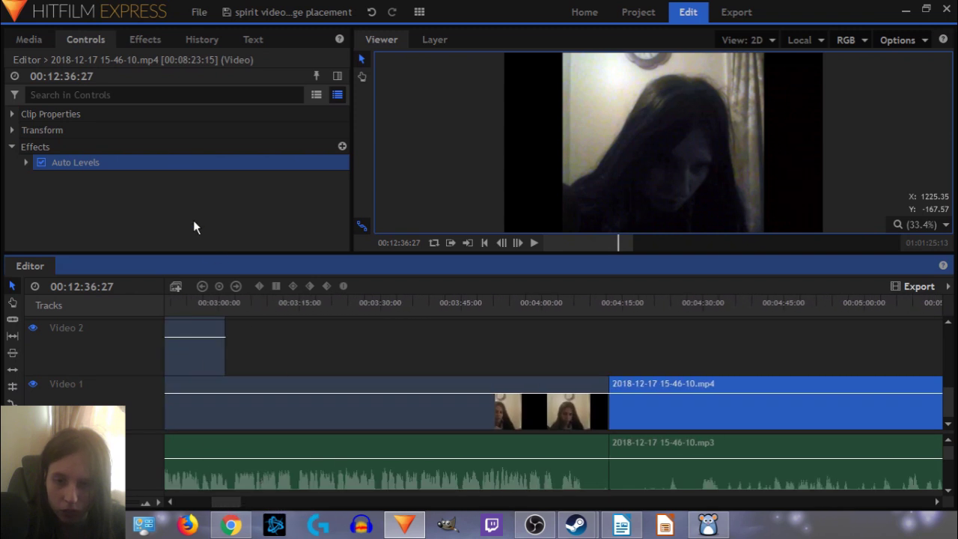
pyautogui.click(335, 414)
pyautogui.click(676, 421)
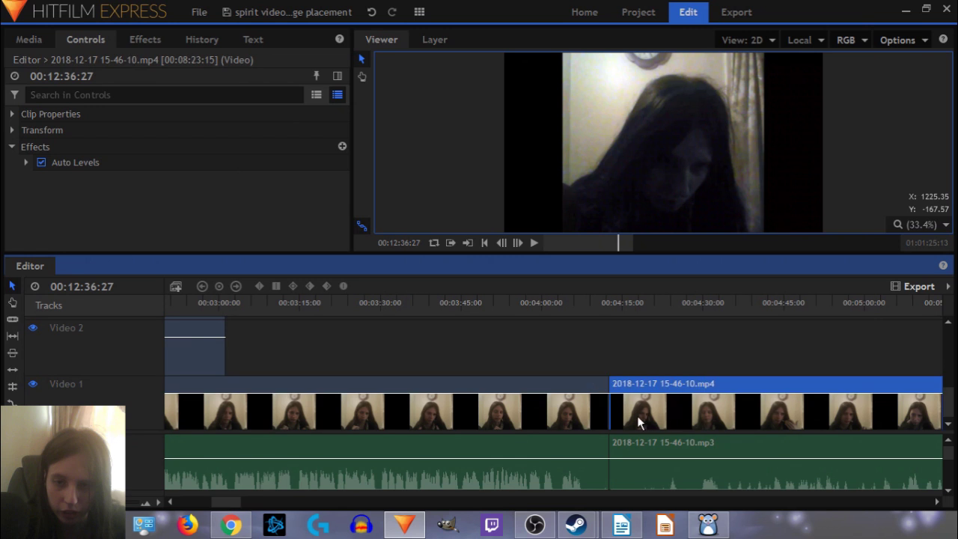
pyautogui.scroll(-10, 457, 423)
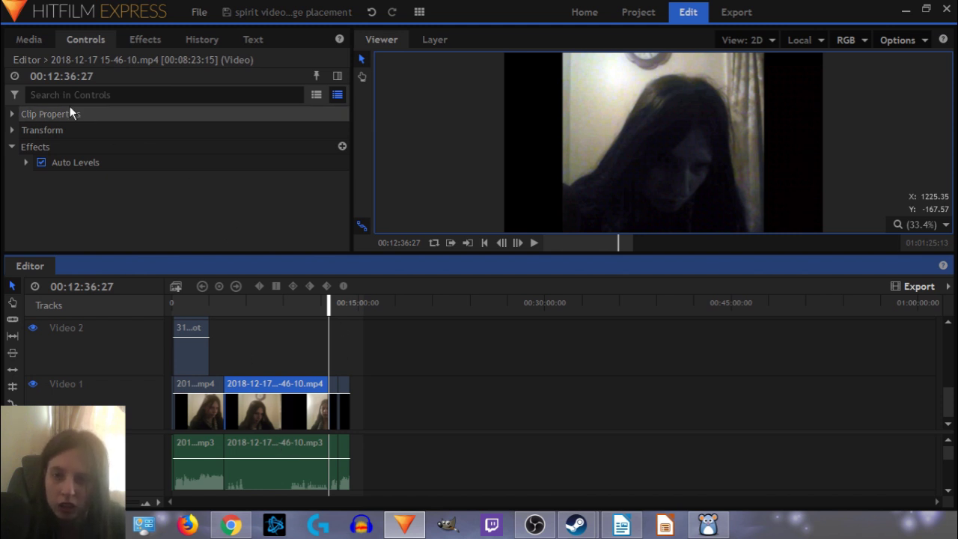
# Step: Clear the effects search, filter the effects library to 2D Transitions, and open the Dissolve group of video transitions
pyautogui.click(127, 45)
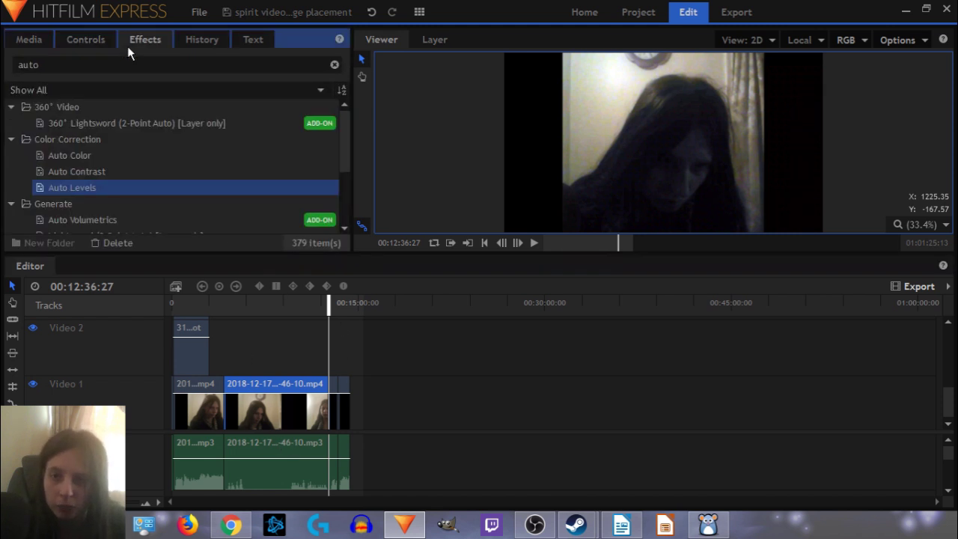
pyautogui.click(63, 88)
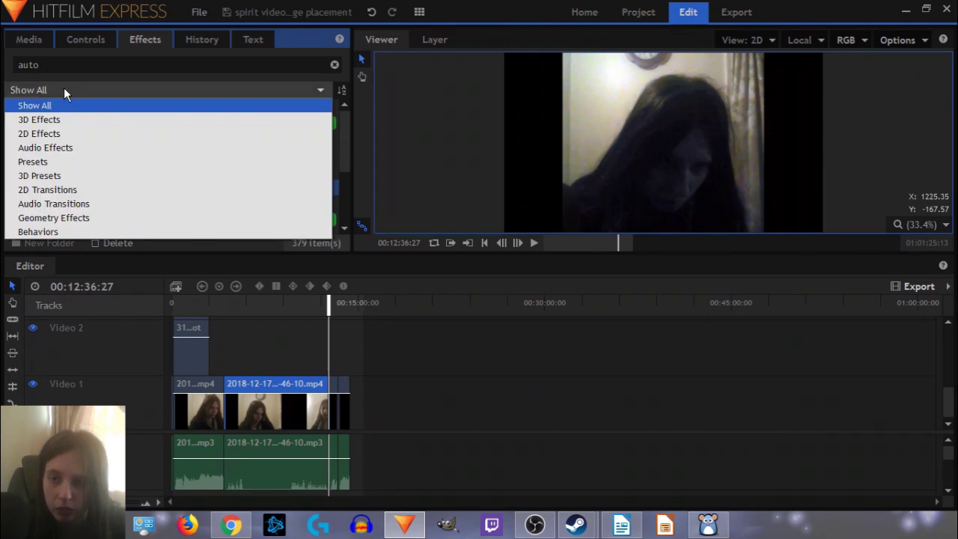
pyautogui.click(81, 133)
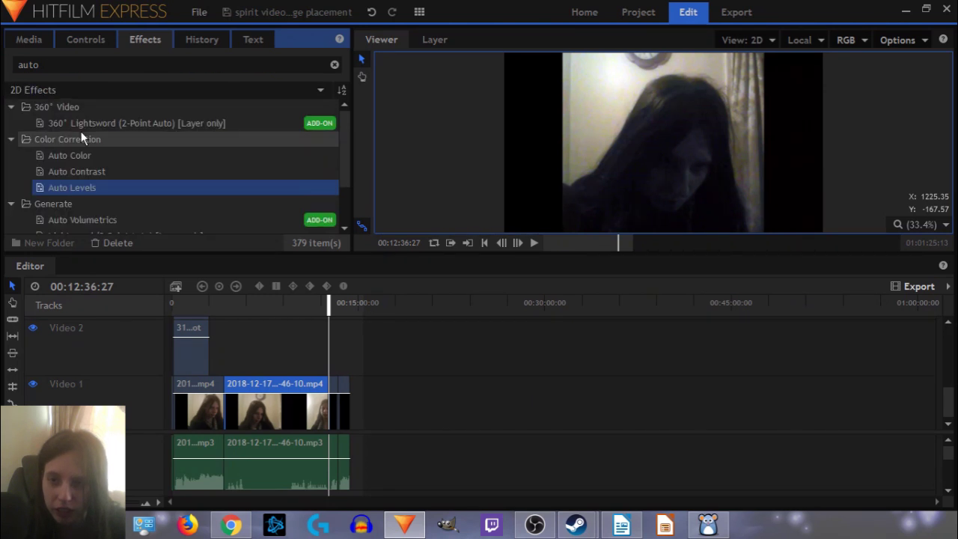
pyautogui.click(49, 92)
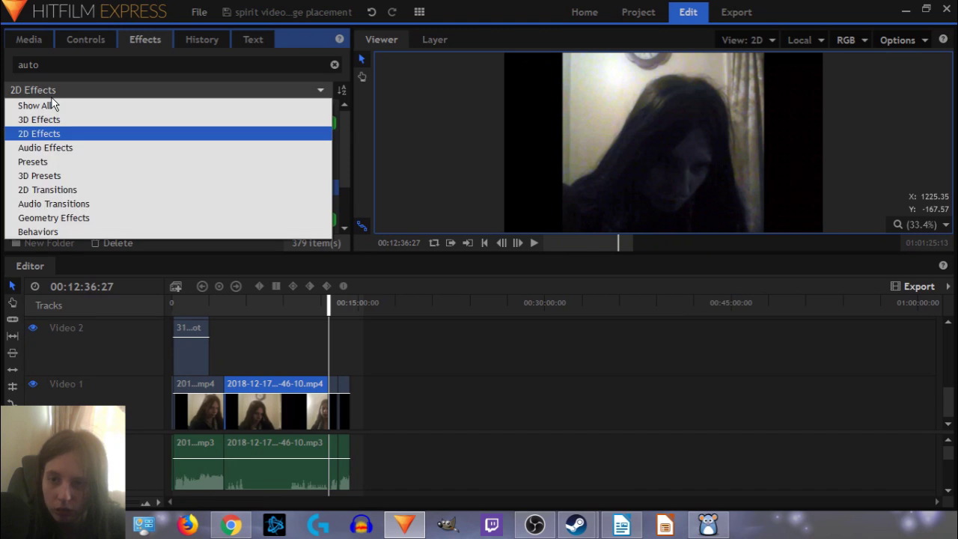
pyautogui.click(72, 192)
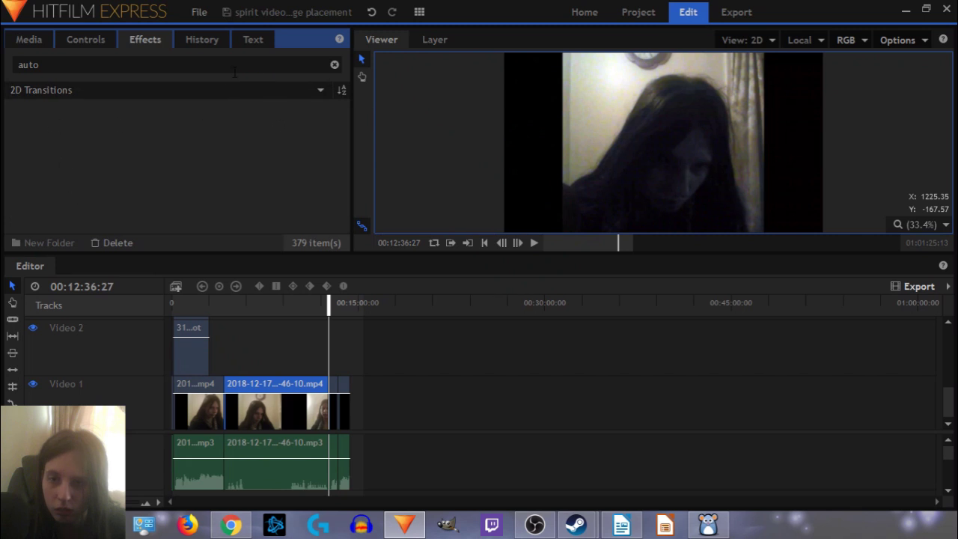
pyautogui.click(282, 69)
pyautogui.click(334, 65)
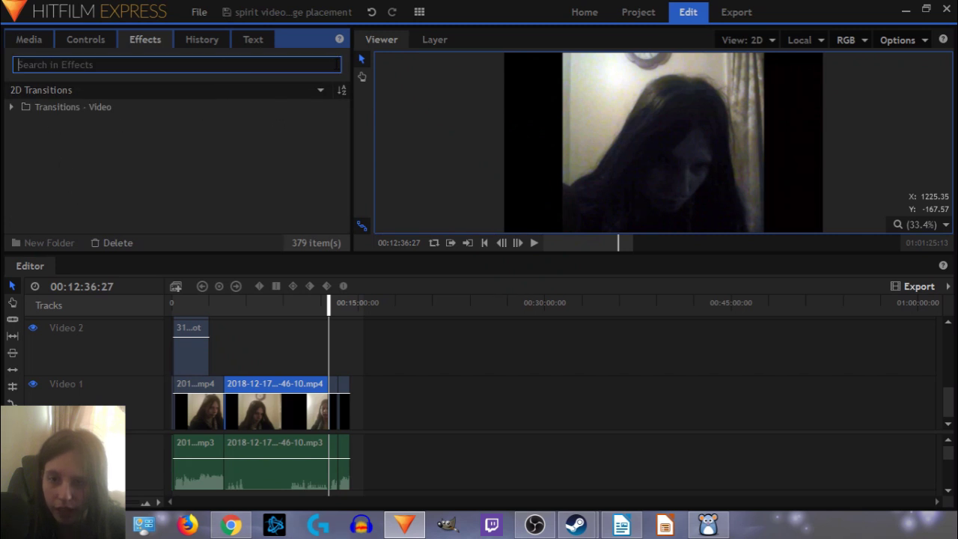
pyautogui.click(11, 107)
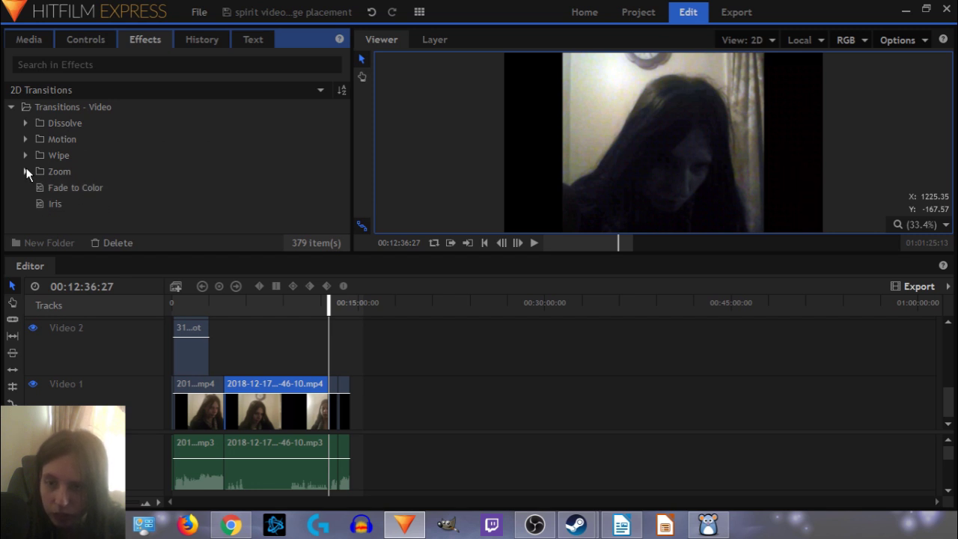
pyautogui.click(26, 125)
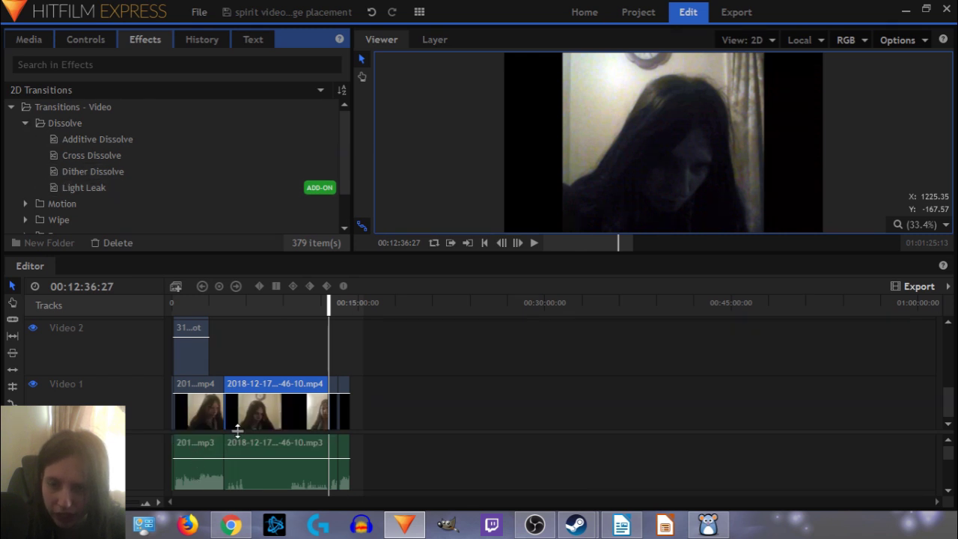
pyautogui.scroll(10, 255, 337)
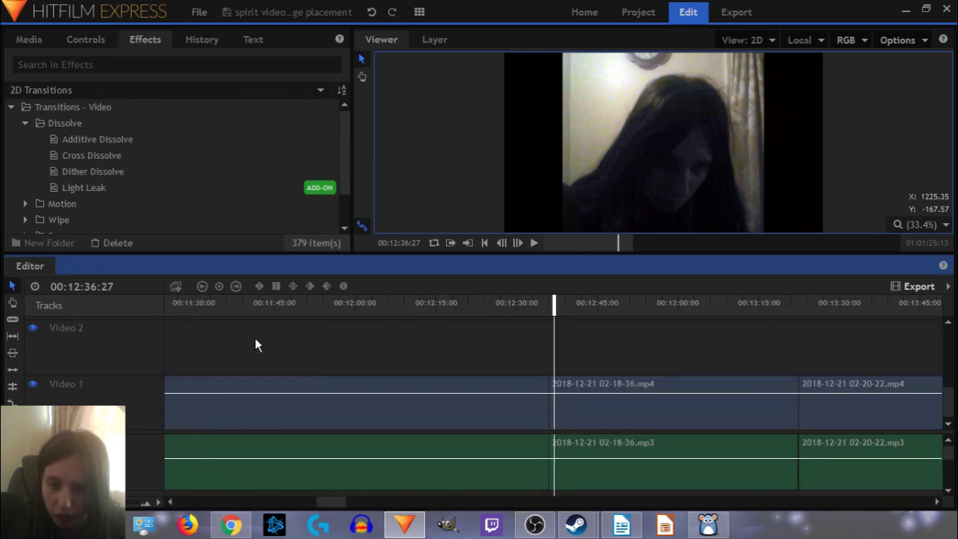
pyautogui.moveTo(319, 506); pyautogui.dragTo(229, 488)
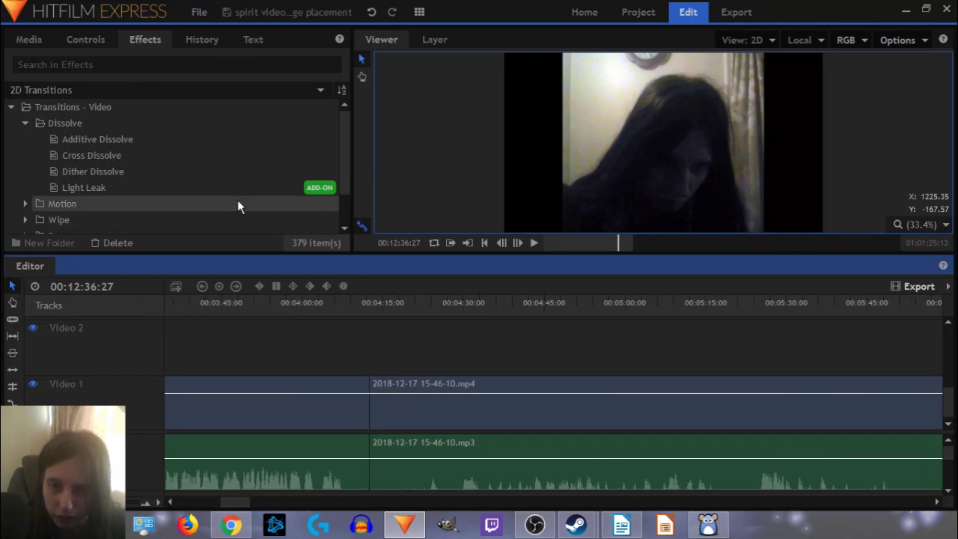
pyautogui.click(148, 192)
pyautogui.moveTo(146, 188)
pyautogui.mouseDown()
pyautogui.moveTo(374, 390)
pyautogui.moveTo(374, 422)
pyautogui.mouseUp()
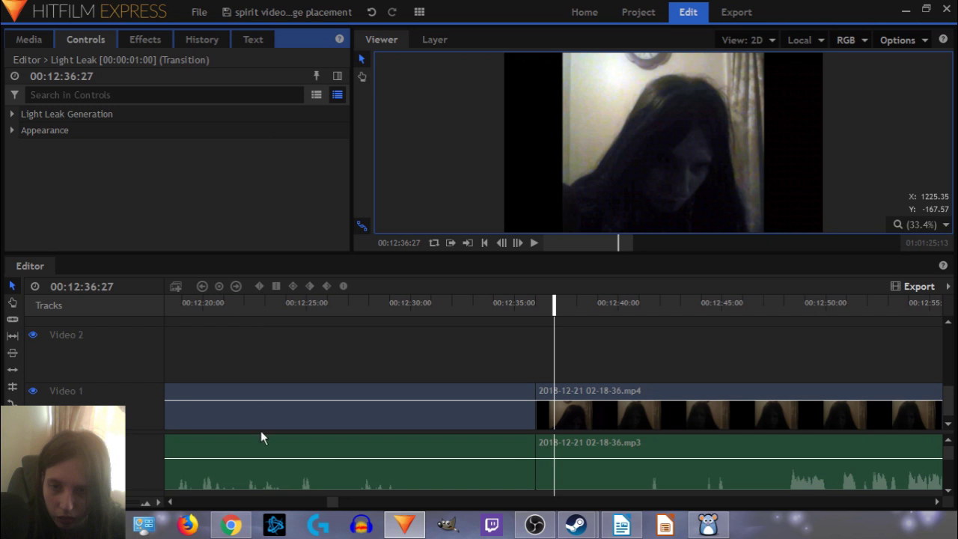
pyautogui.click(237, 303)
pyautogui.moveTo(330, 500); pyautogui.dragTo(231, 494)
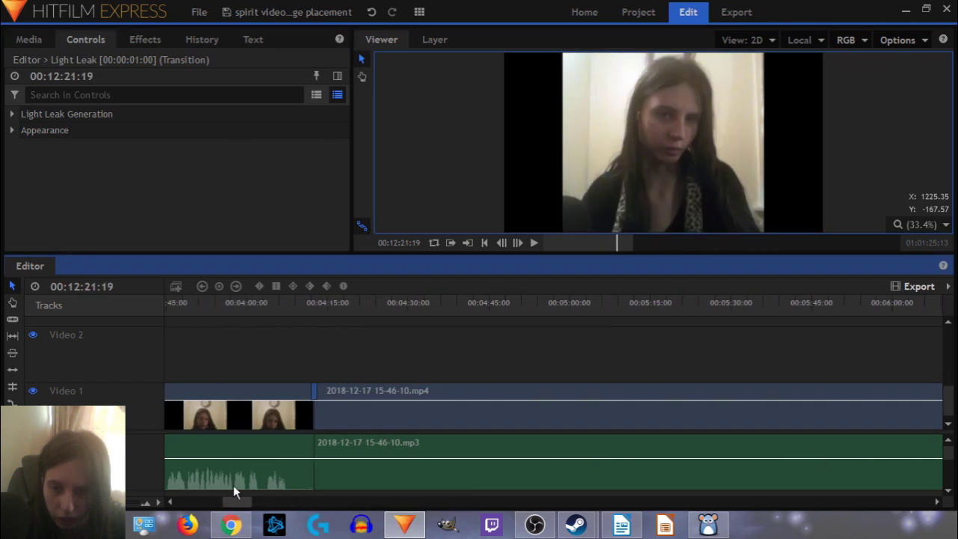
pyautogui.click(369, 302)
pyautogui.scroll(3, 367, 403)
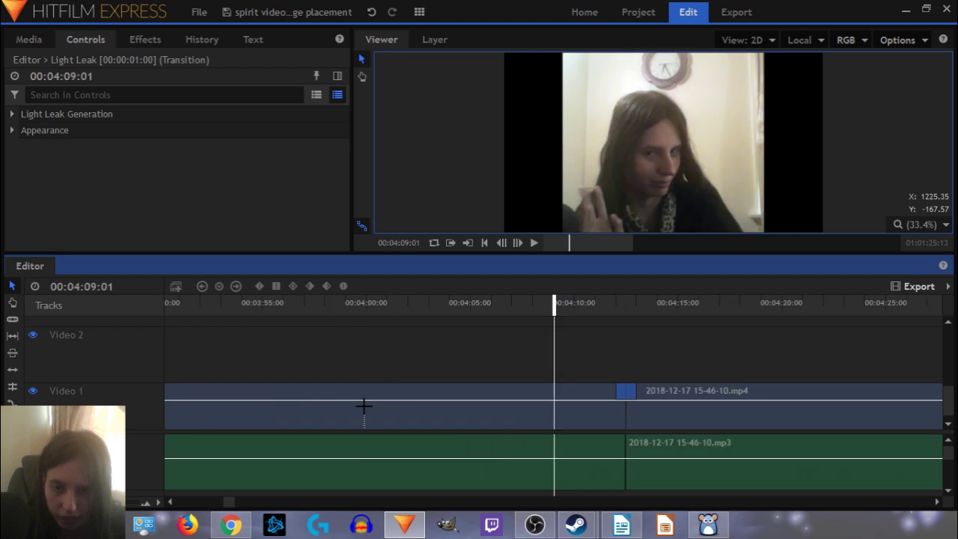
pyautogui.scroll(3, 631, 404)
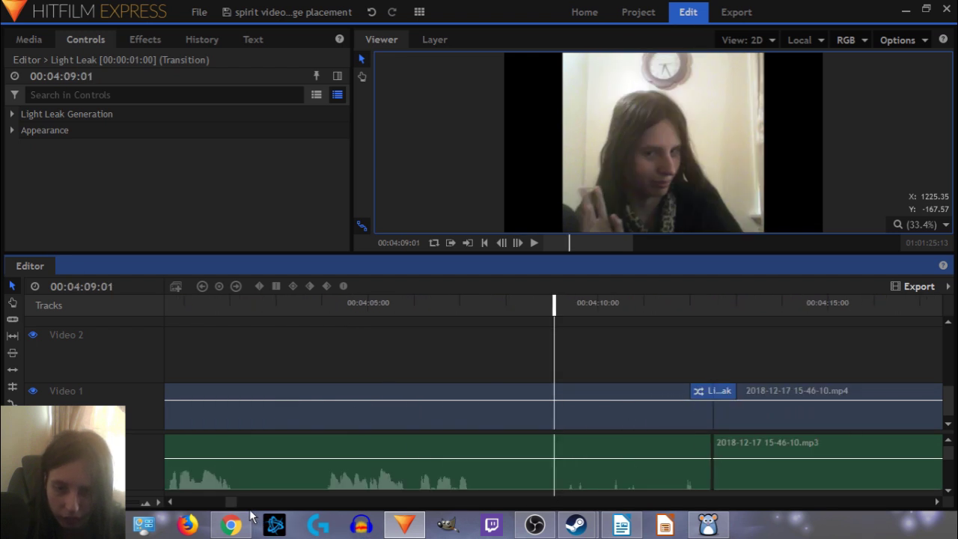
pyautogui.moveTo(232, 502); pyautogui.dragTo(236, 509)
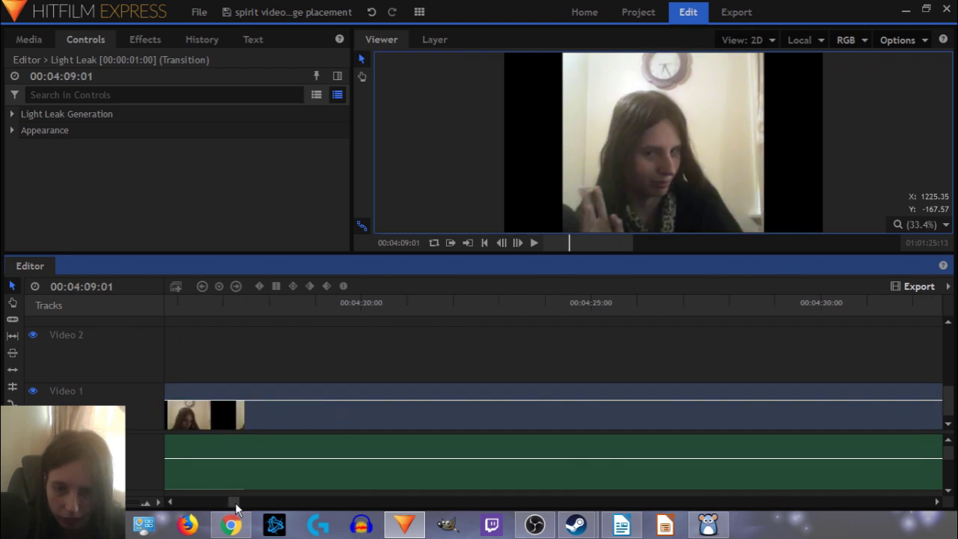
pyautogui.click(170, 502)
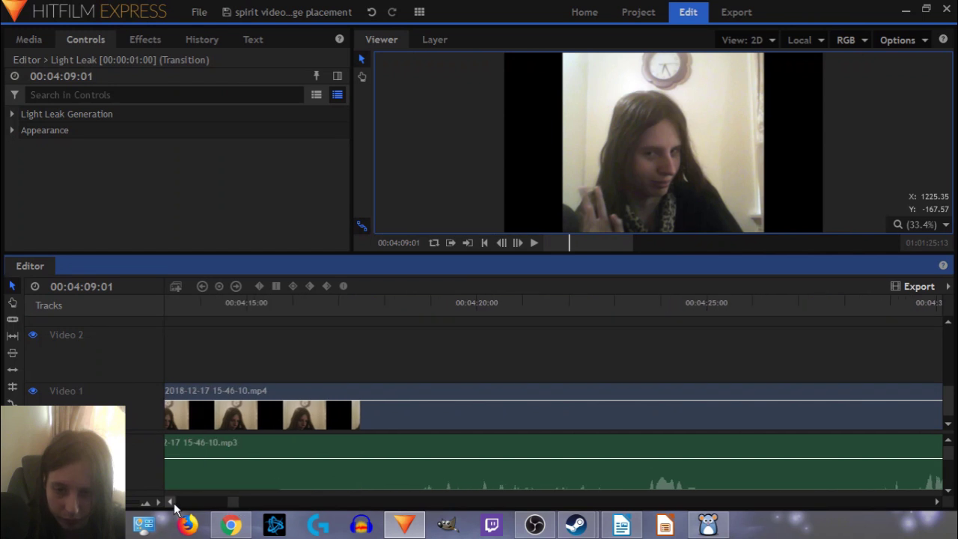
pyautogui.click(171, 502)
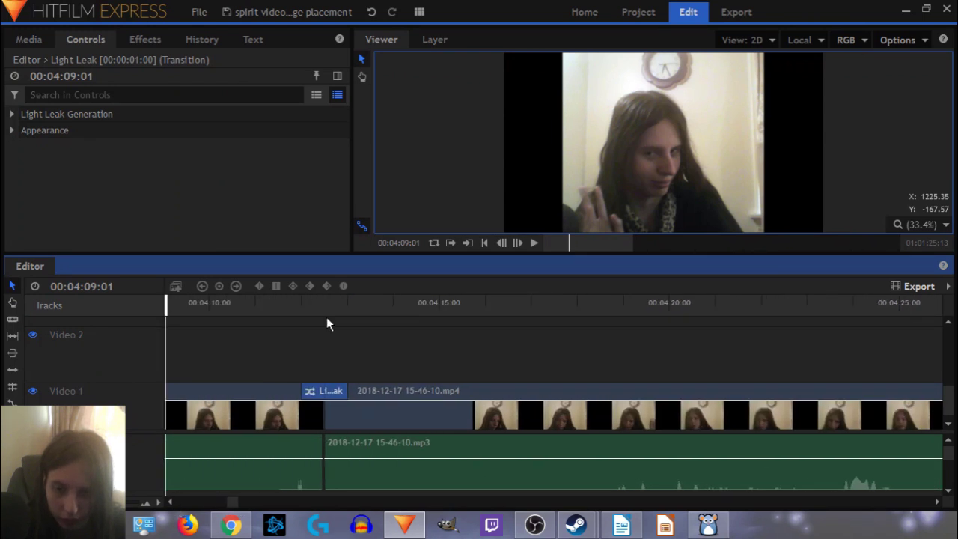
pyautogui.click(293, 314)
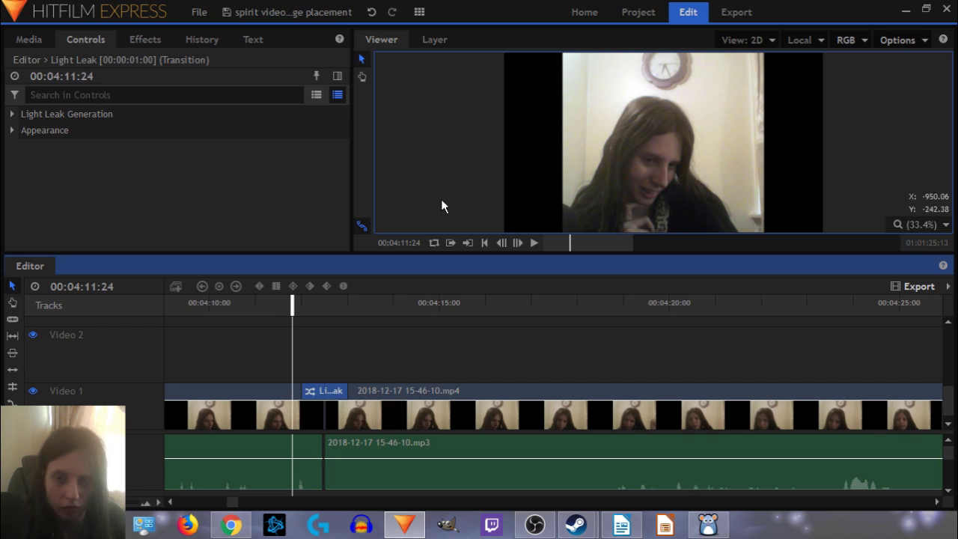
pyautogui.click(534, 243)
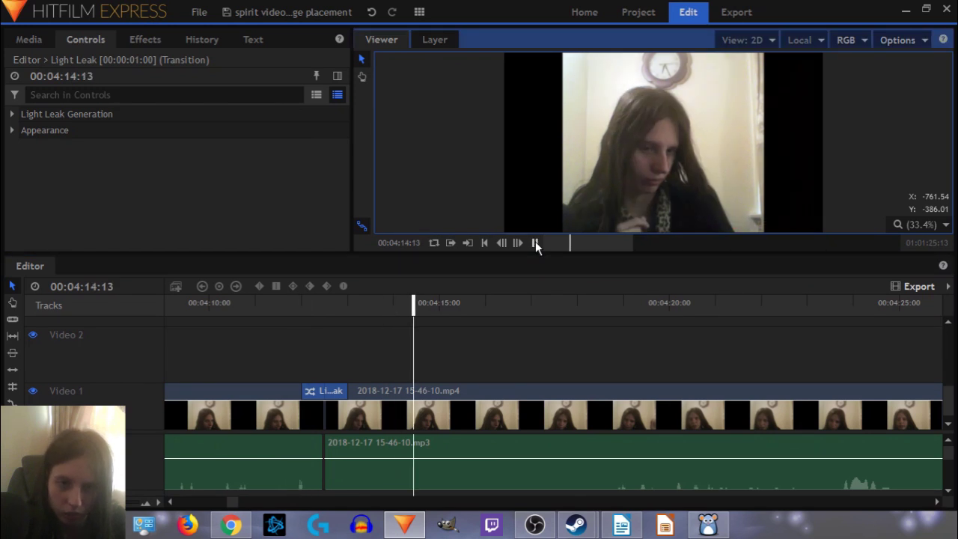
pyautogui.click(535, 243)
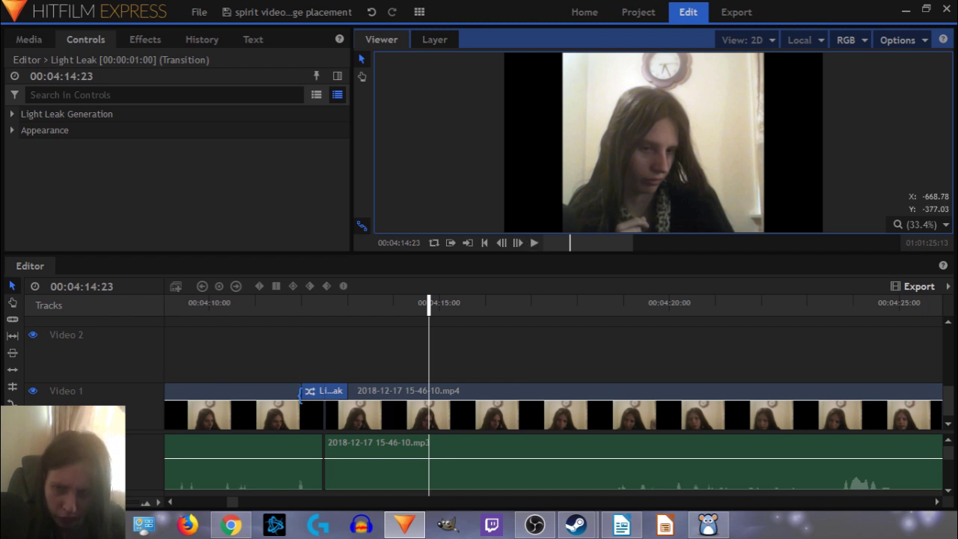
# Step: Lengthen the Light Leak transition to about two seconds and play it back from 00:04:11:26
pyautogui.moveTo(298, 393); pyautogui.dragTo(275, 390)
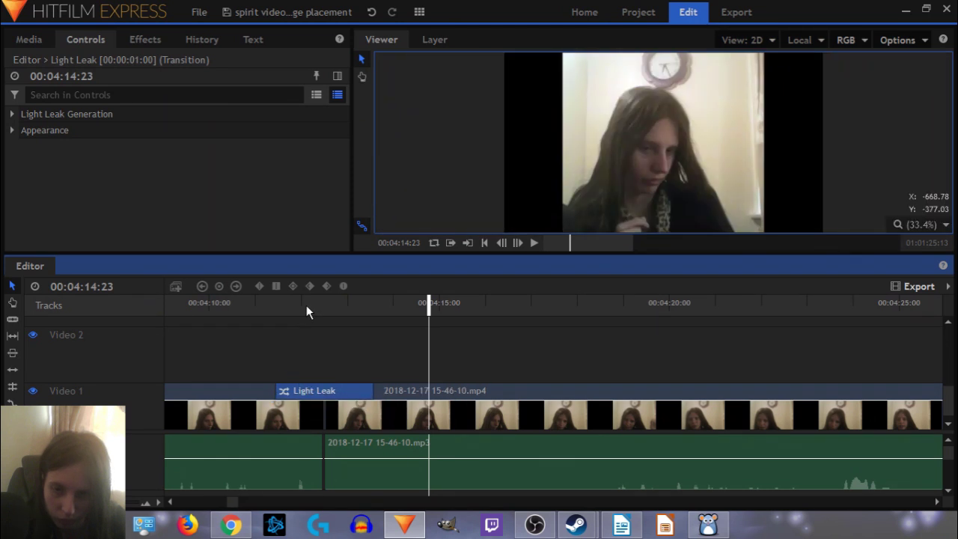
pyautogui.click(297, 307)
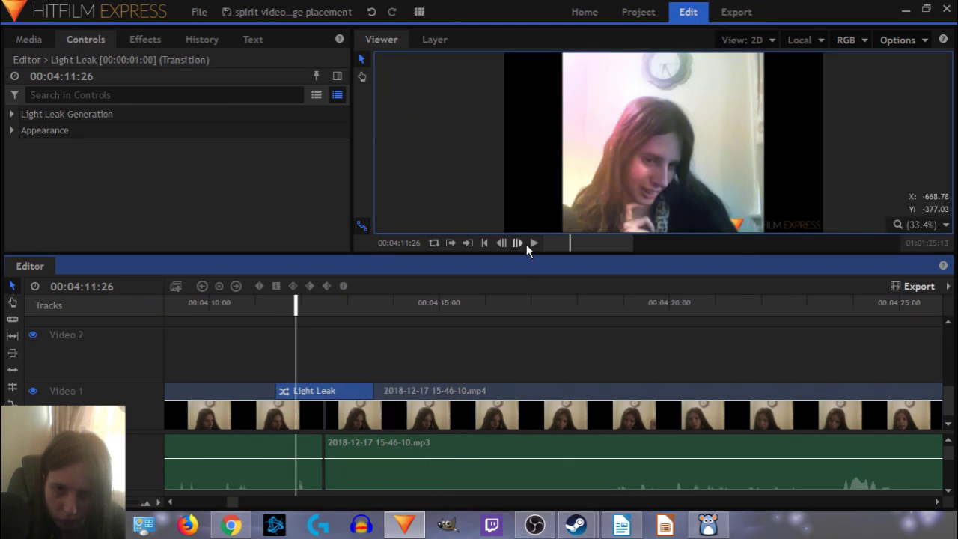
pyautogui.click(533, 244)
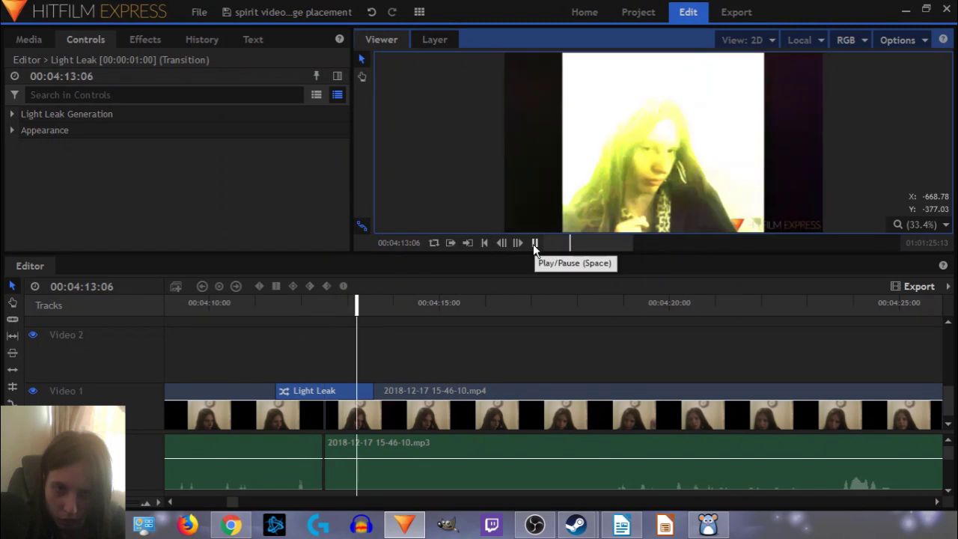
pyautogui.click(533, 244)
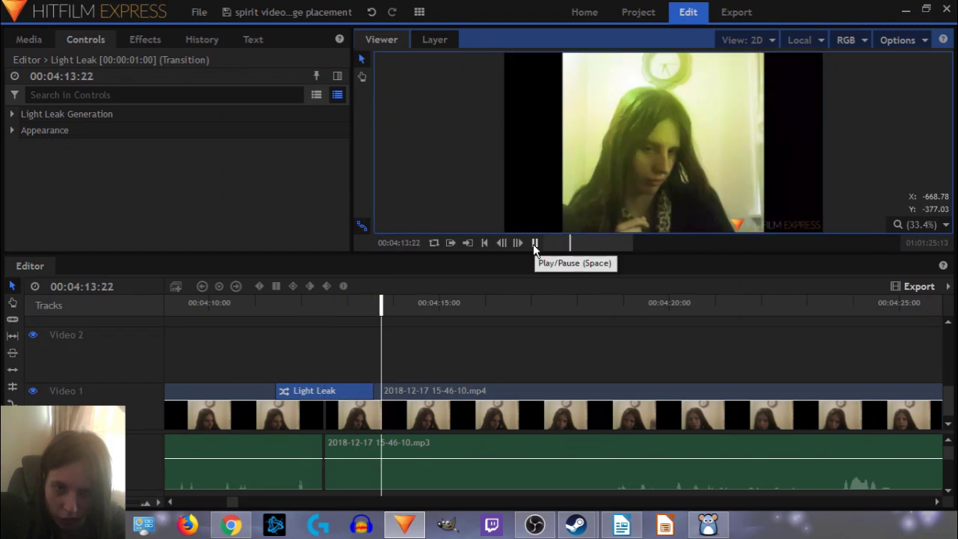
pyautogui.click(325, 381)
pyautogui.press('Delete')
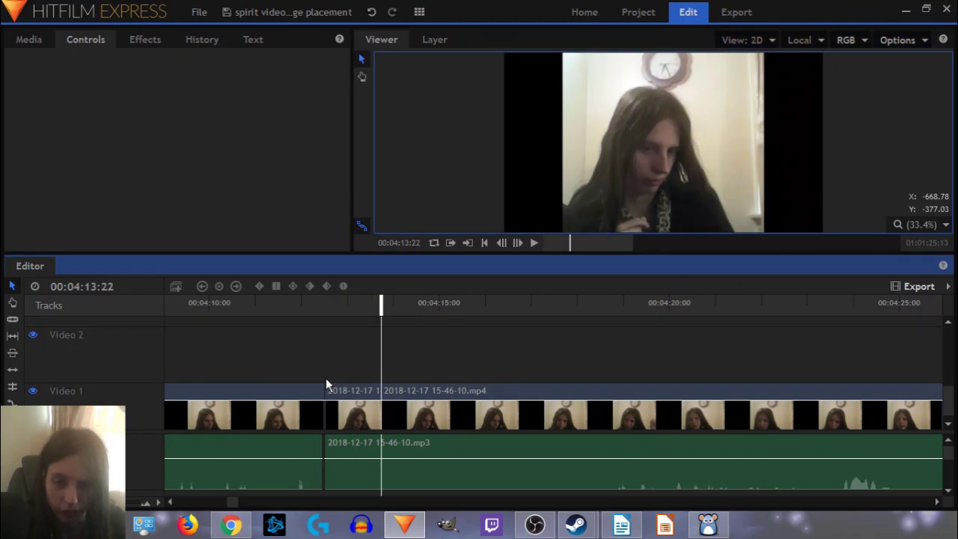
# Step: Examine the available 2D video transitions in the Dissolve, Motion, Wipe and Zoom groups, along with Fade to Color and Iris
pyautogui.click(143, 39)
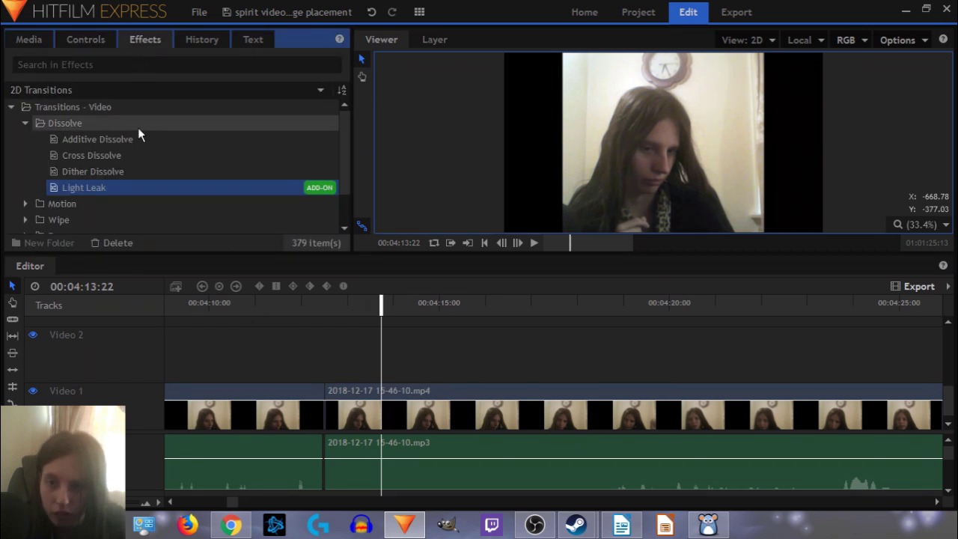
pyautogui.click(25, 205)
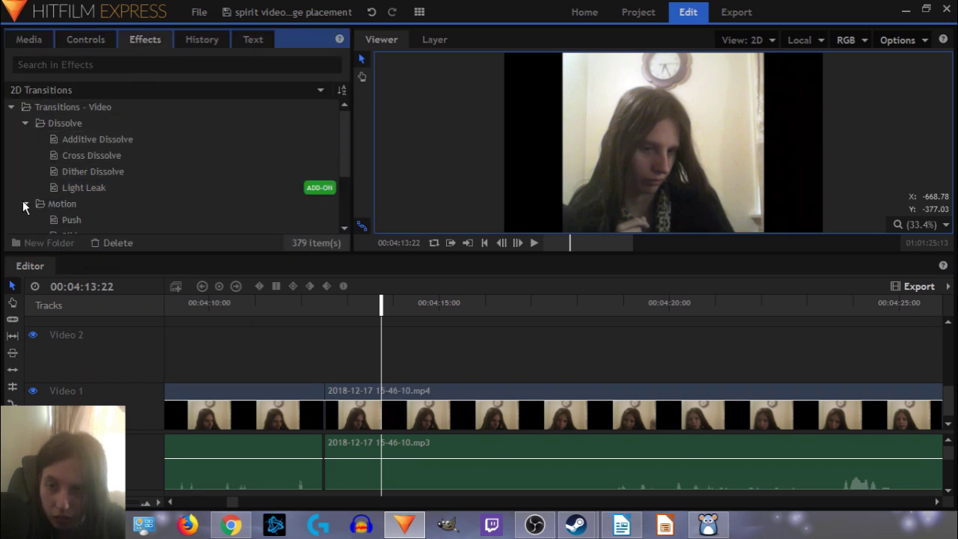
pyautogui.scroll(-2, 25, 206)
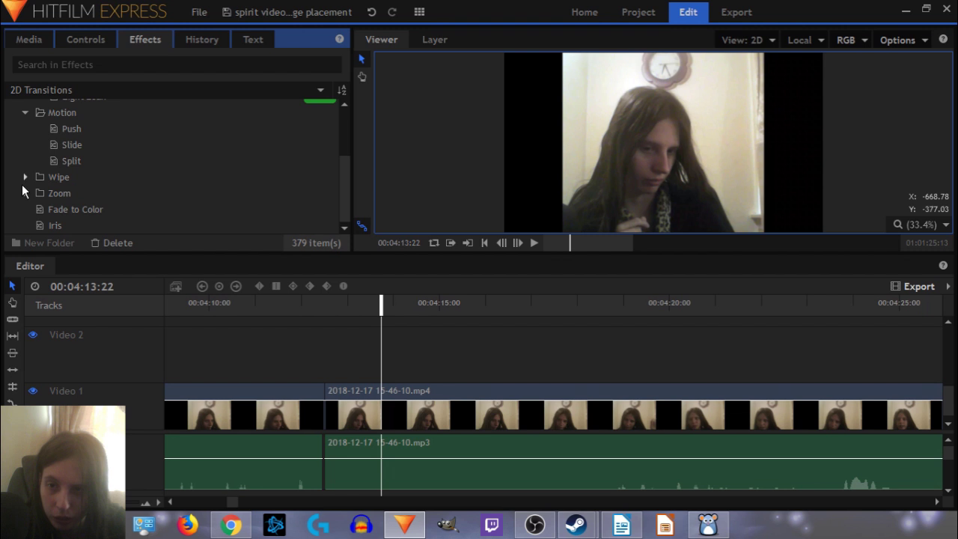
pyautogui.click(25, 176)
pyautogui.scroll(-1, 24, 171)
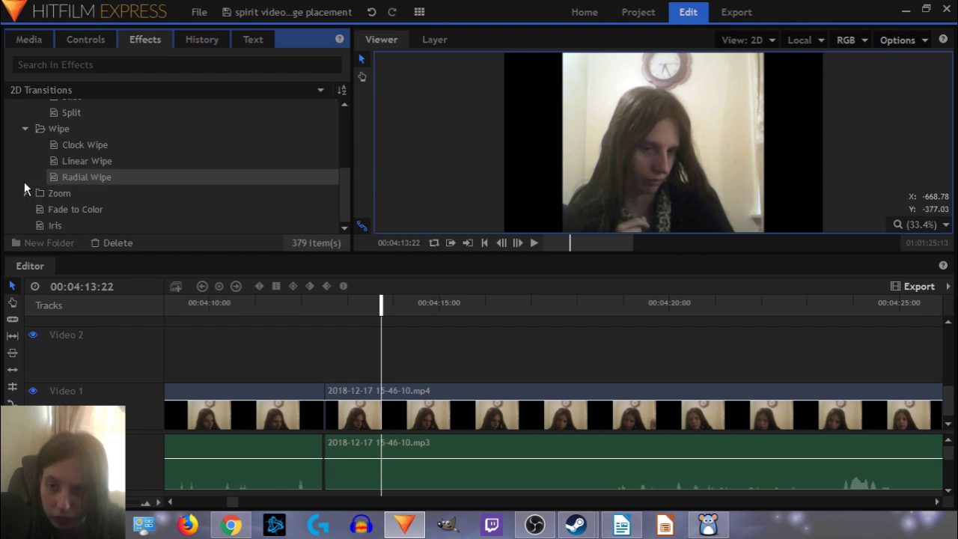
pyautogui.click(21, 191)
pyautogui.scroll(-1, 20, 192)
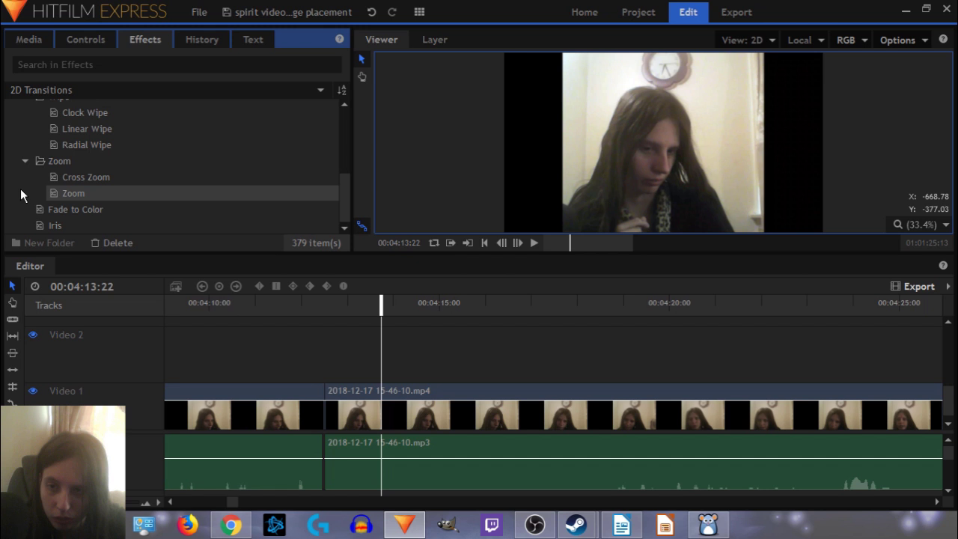
pyautogui.click(67, 211)
pyautogui.scroll(3, 66, 214)
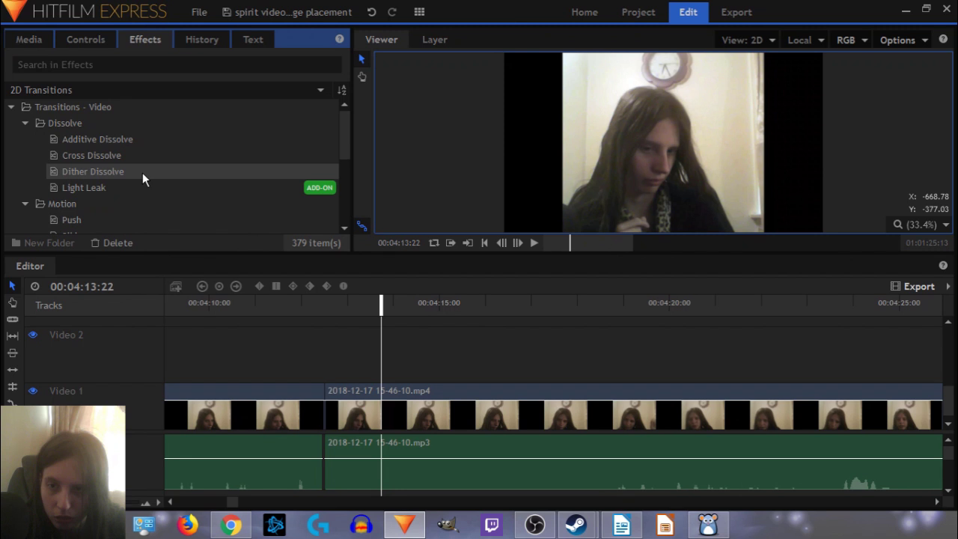
pyautogui.scroll(-3, 142, 172)
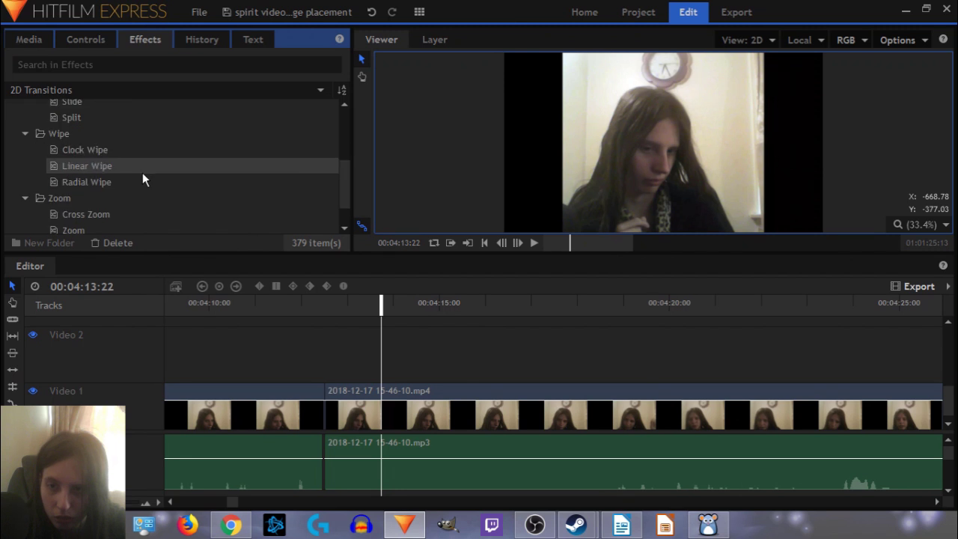
pyautogui.scroll(-1, 142, 175)
pyautogui.scroll(3, 143, 177)
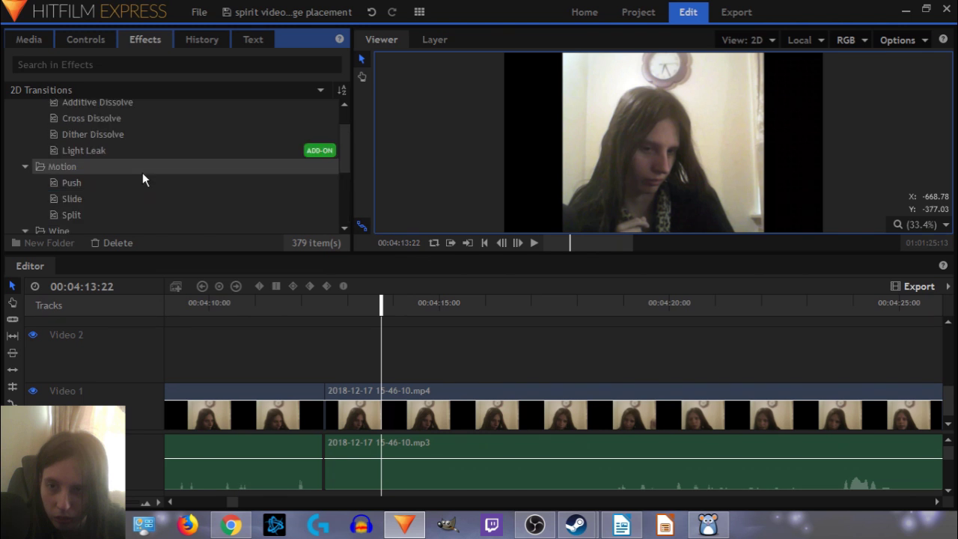
pyautogui.scroll(1, 143, 176)
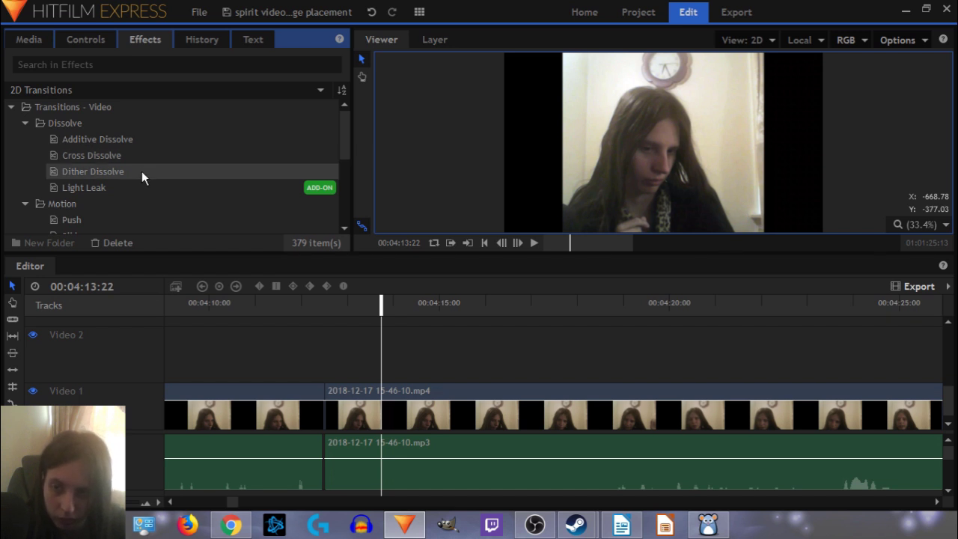
pyautogui.moveTo(142, 171); pyautogui.dragTo(321, 392)
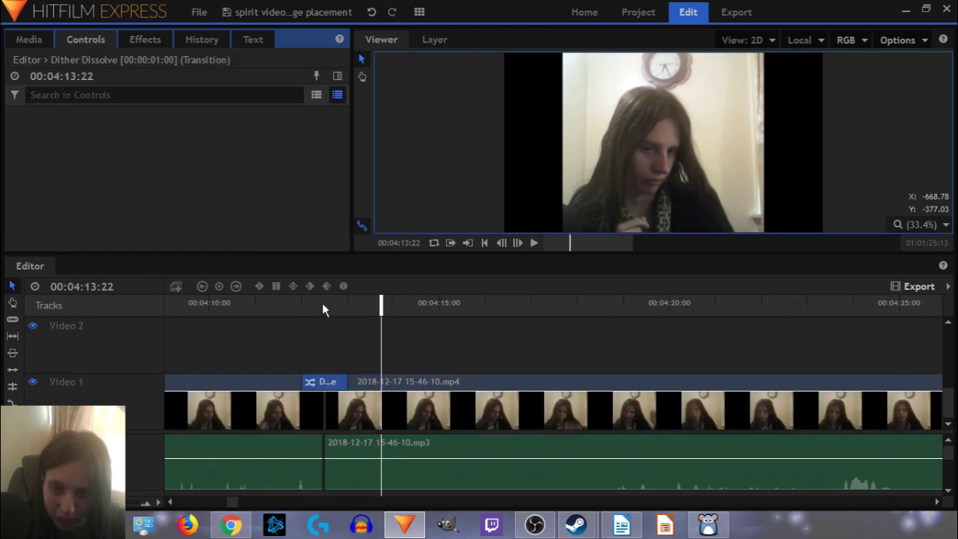
pyautogui.click(322, 304)
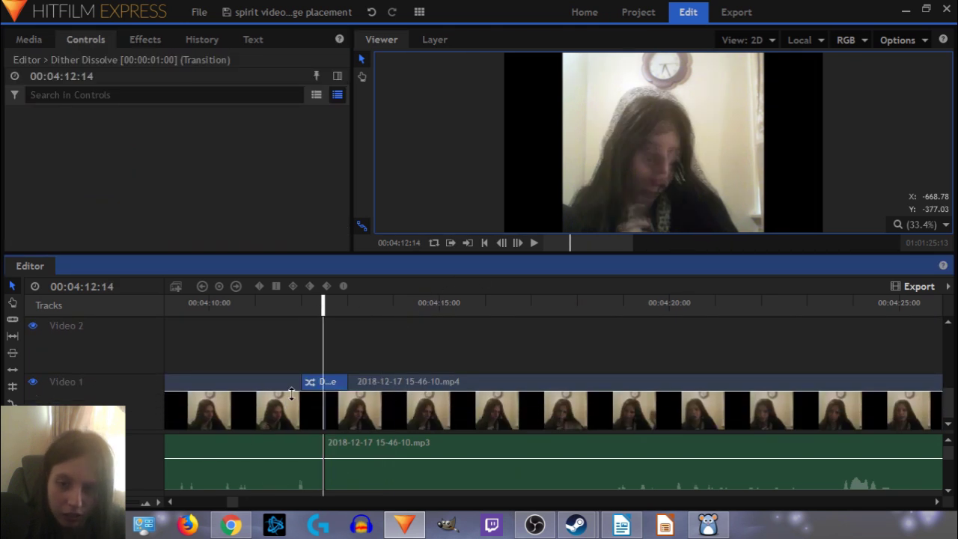
pyautogui.moveTo(297, 383); pyautogui.dragTo(248, 383)
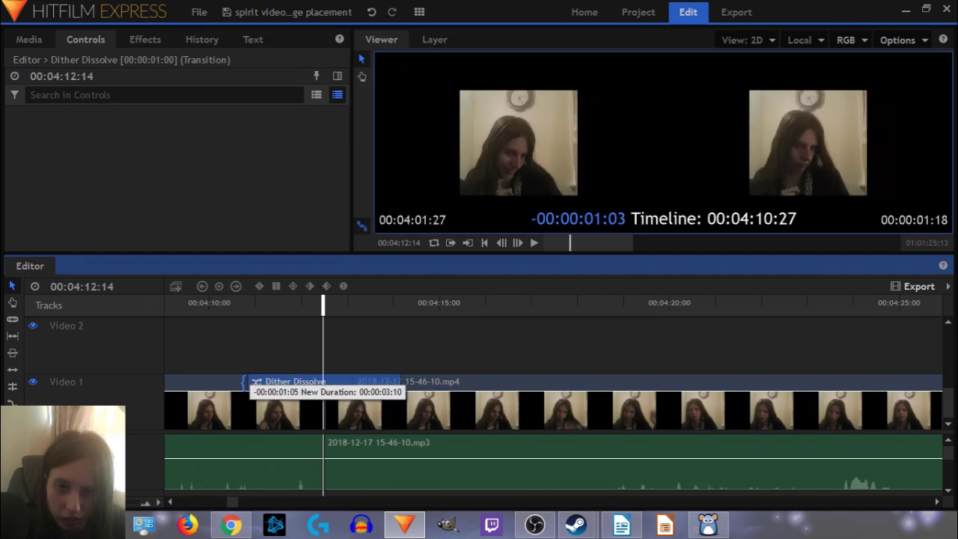
# Step: Play back the Dither Dissolve transition from 00:04:12:08 and delete it from the cut
pyautogui.click(258, 304)
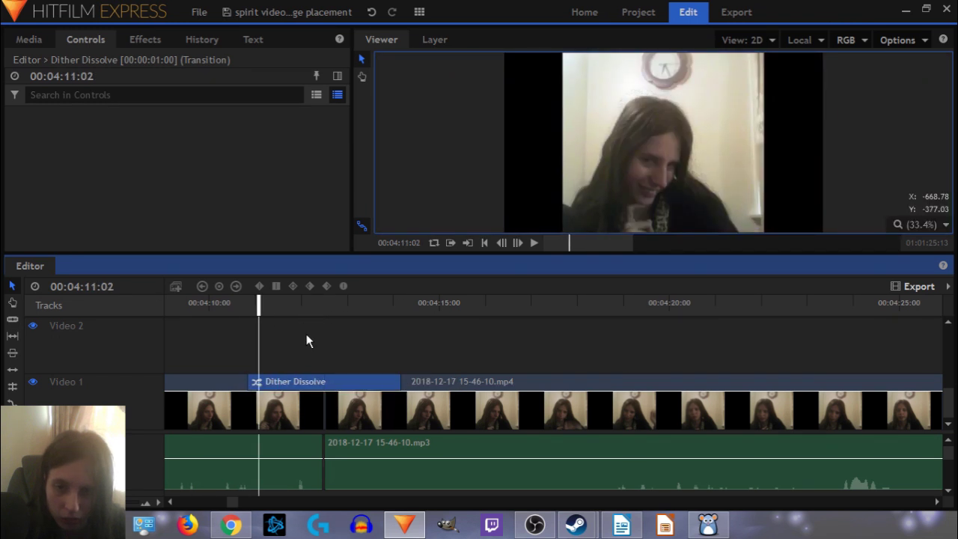
pyautogui.click(313, 304)
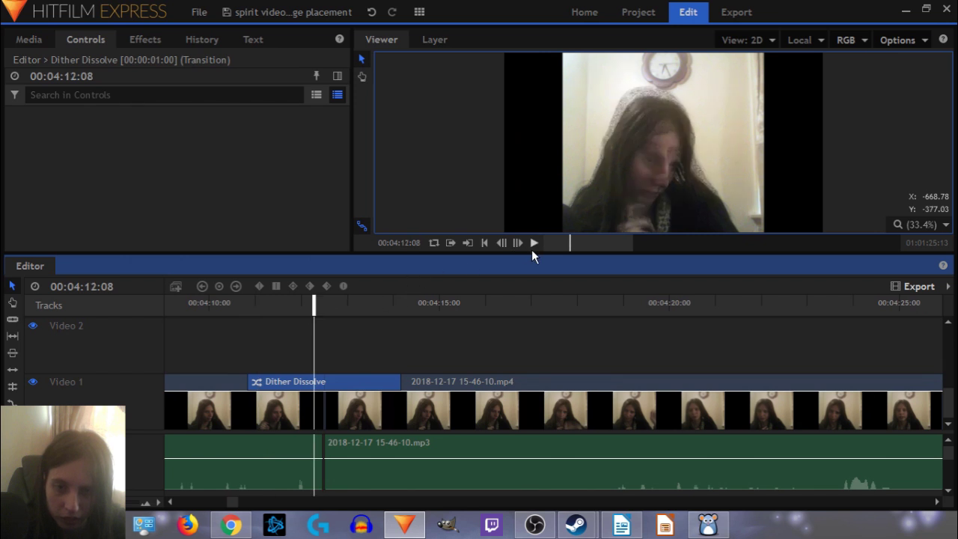
pyautogui.click(533, 244)
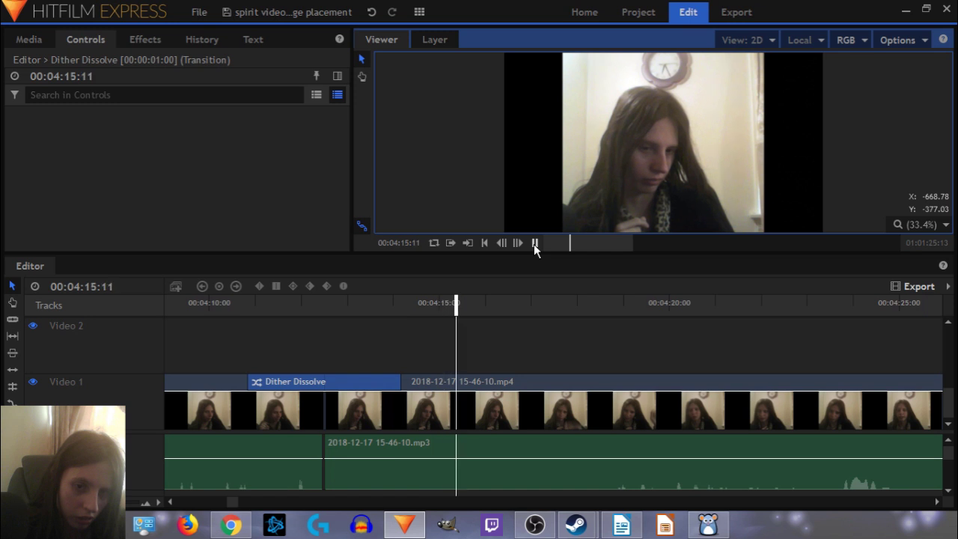
pyautogui.click(533, 243)
pyautogui.click(326, 378)
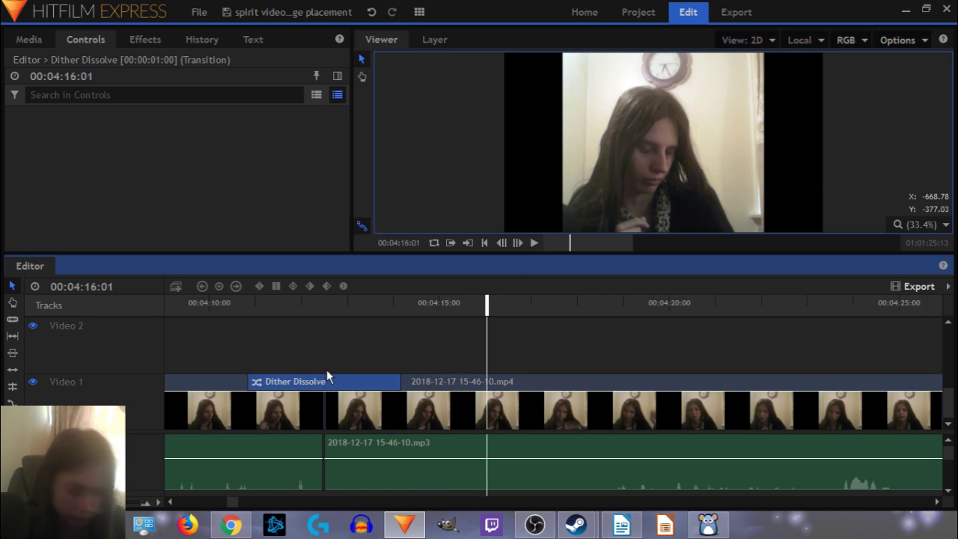
pyautogui.press('Delete')
pyautogui.click(145, 39)
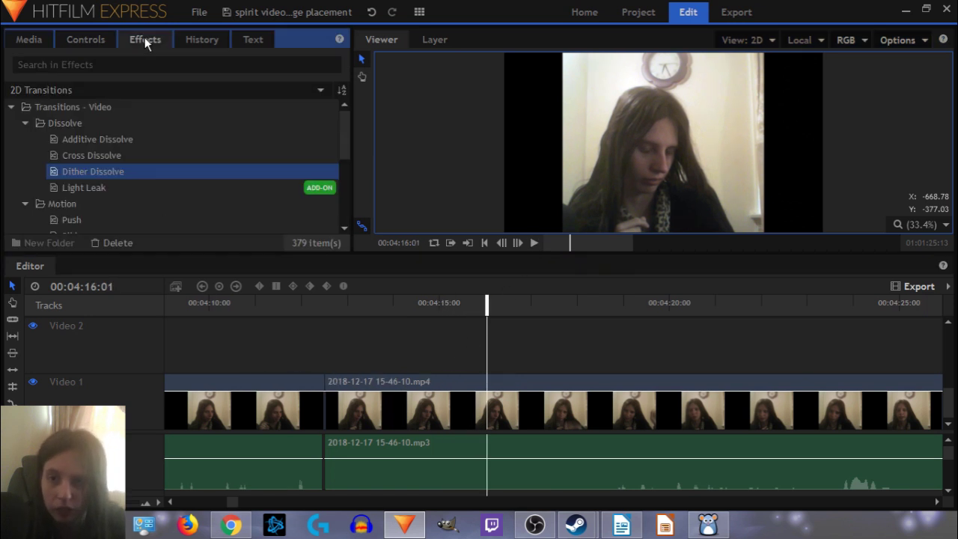
pyautogui.scroll(-3, 108, 189)
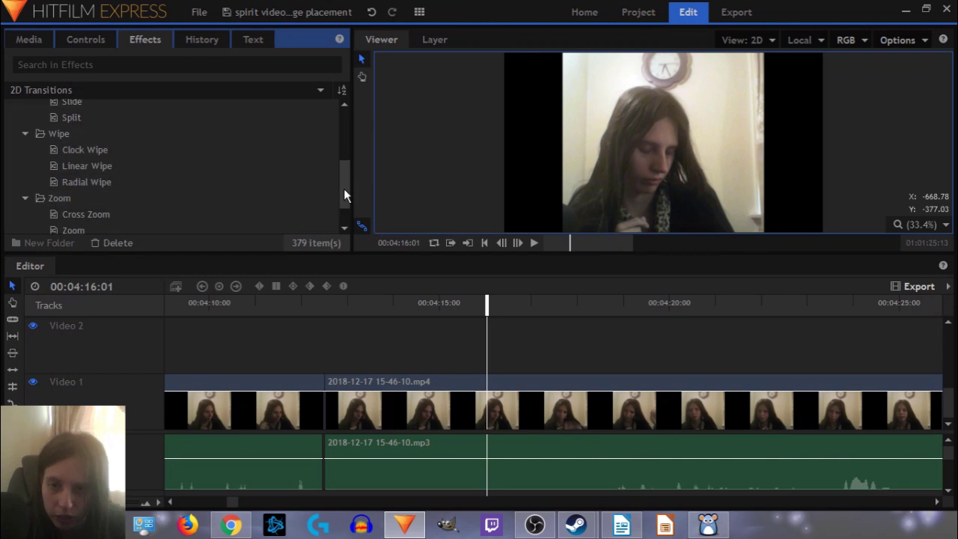
pyautogui.moveTo(344, 189); pyautogui.dragTo(342, 172)
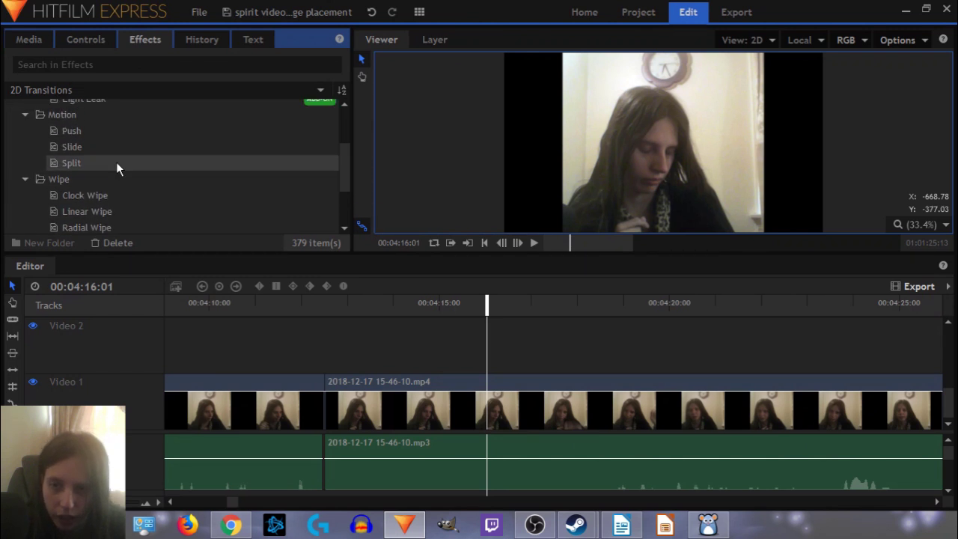
pyautogui.moveTo(116, 162); pyautogui.dragTo(318, 366)
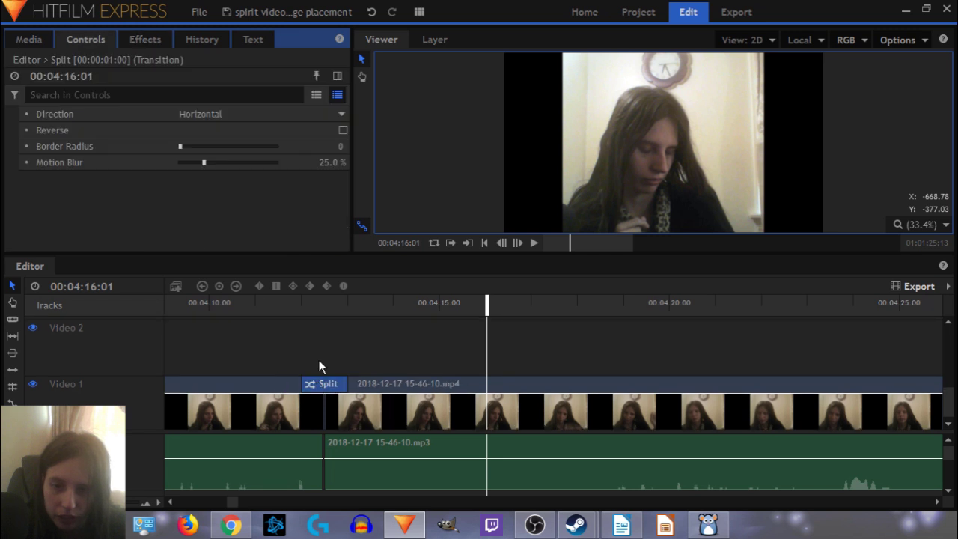
pyautogui.click(323, 303)
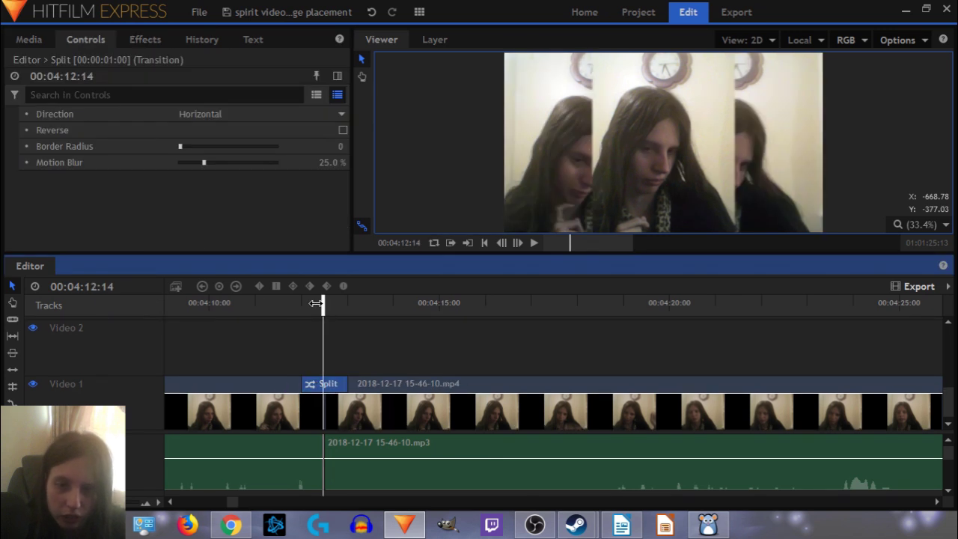
pyautogui.click(305, 302)
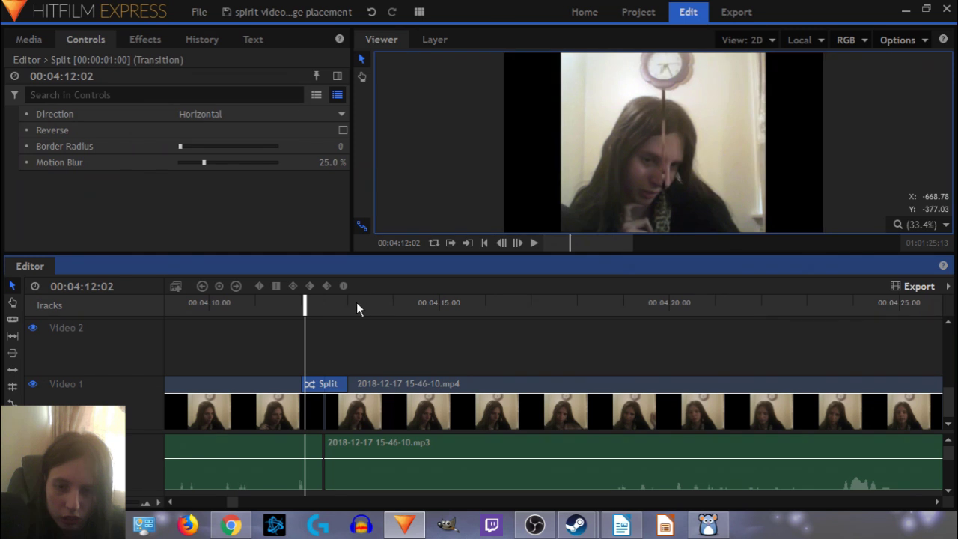
# Step: Rearrange the workspace so the Controls and Viewer panels sit side by side above a full-width Editor, and make the upper row slightly taller
pyautogui.moveTo(513, 260); pyautogui.dragTo(539, 250)
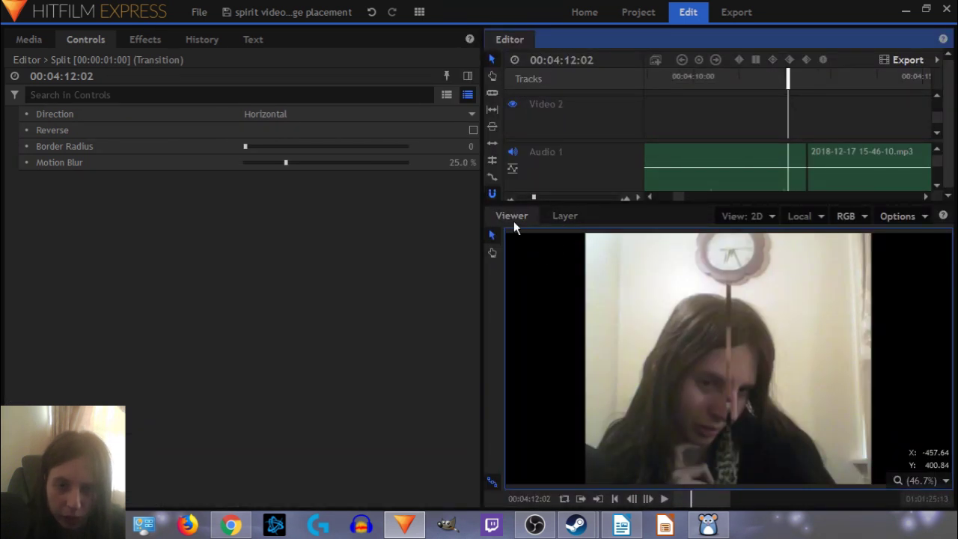
pyautogui.moveTo(513, 221)
pyautogui.mouseDown()
pyautogui.moveTo(427, 220)
pyautogui.moveTo(323, 239)
pyautogui.moveTo(521, 224)
pyautogui.mouseUp()
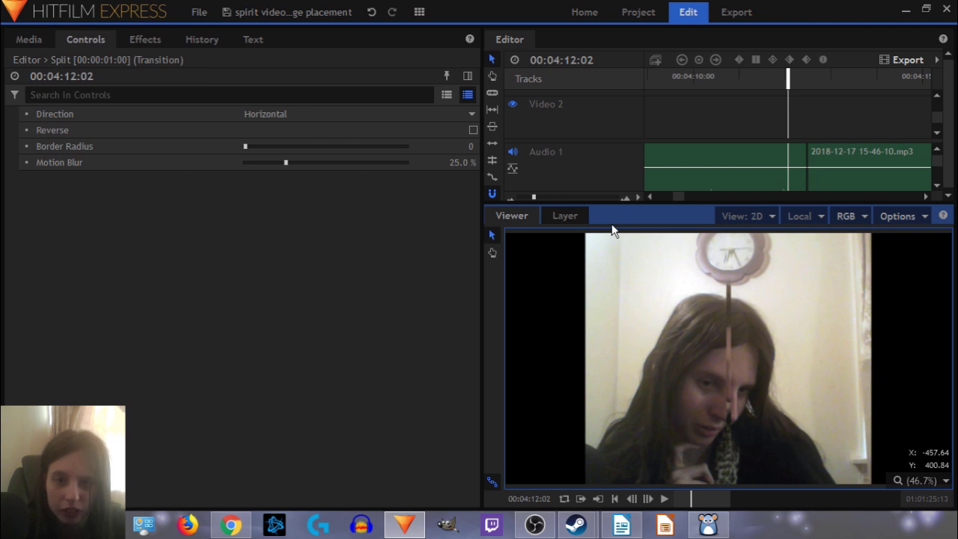
pyautogui.moveTo(527, 222); pyautogui.dragTo(241, 223)
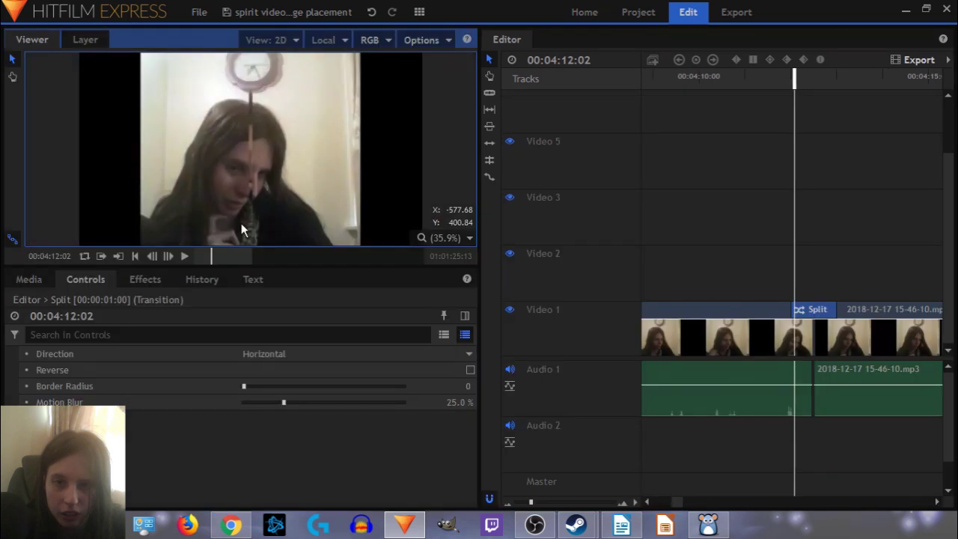
pyautogui.moveTo(43, 41); pyautogui.dragTo(759, 284)
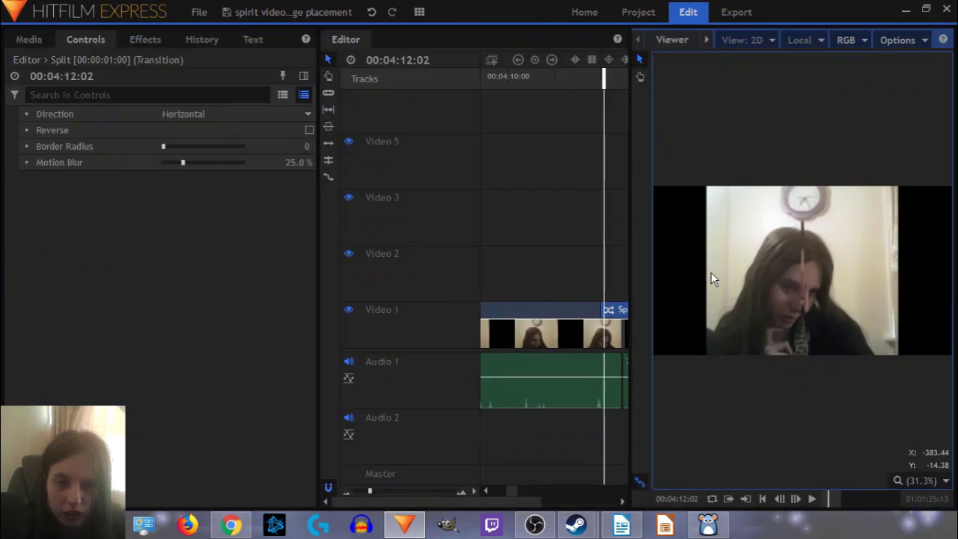
pyautogui.moveTo(348, 41); pyautogui.dragTo(159, 313)
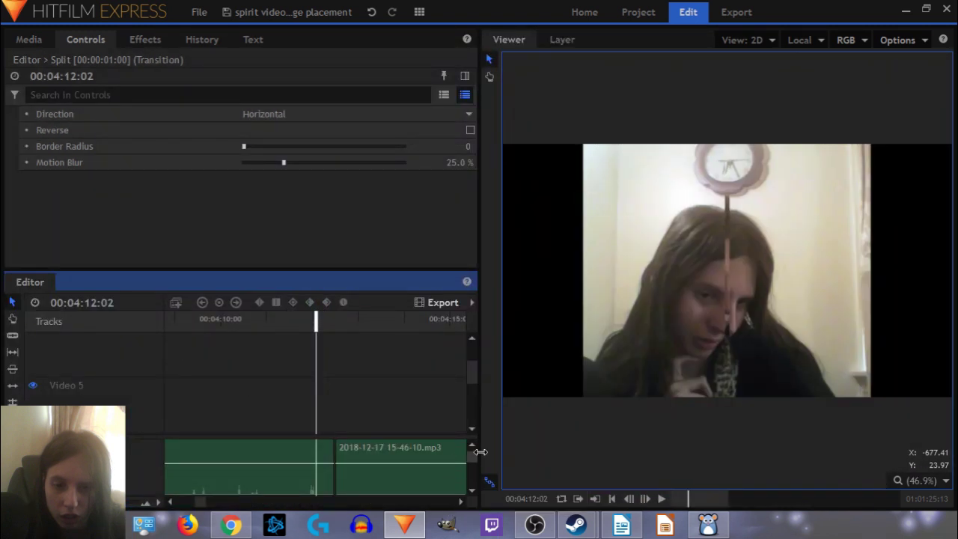
pyautogui.click(756, 479)
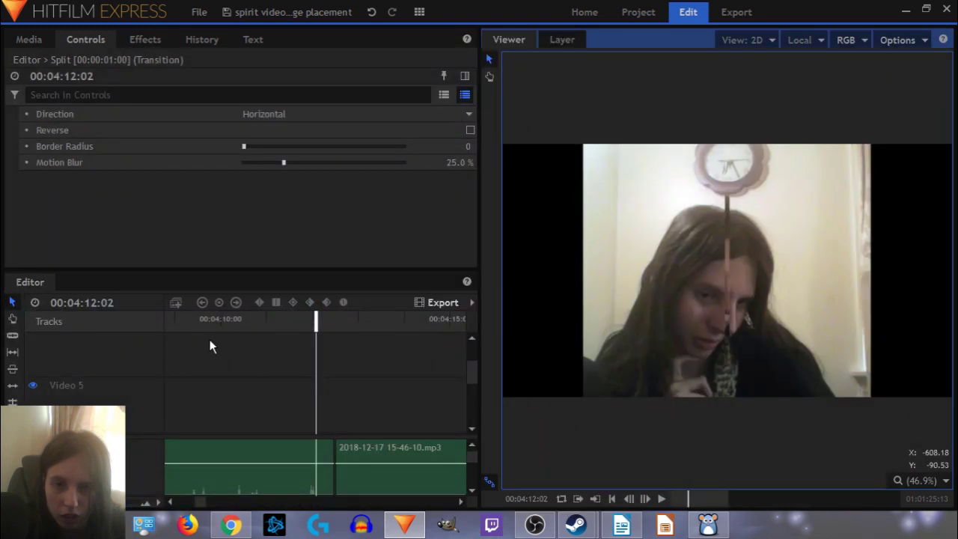
pyautogui.moveTo(63, 284); pyautogui.dragTo(720, 328)
pyautogui.moveTo(516, 280); pyautogui.dragTo(479, 483)
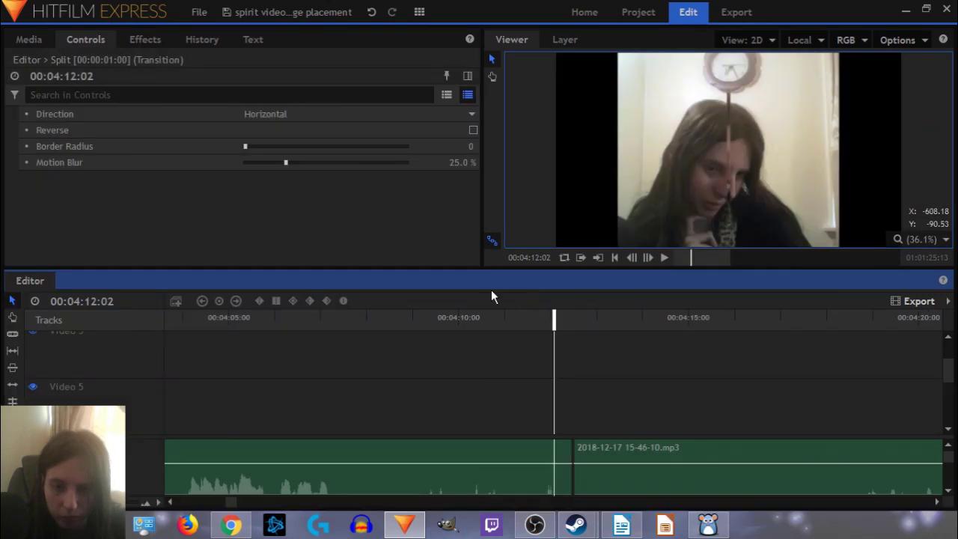
pyautogui.moveTo(449, 268); pyautogui.dragTo(441, 287)
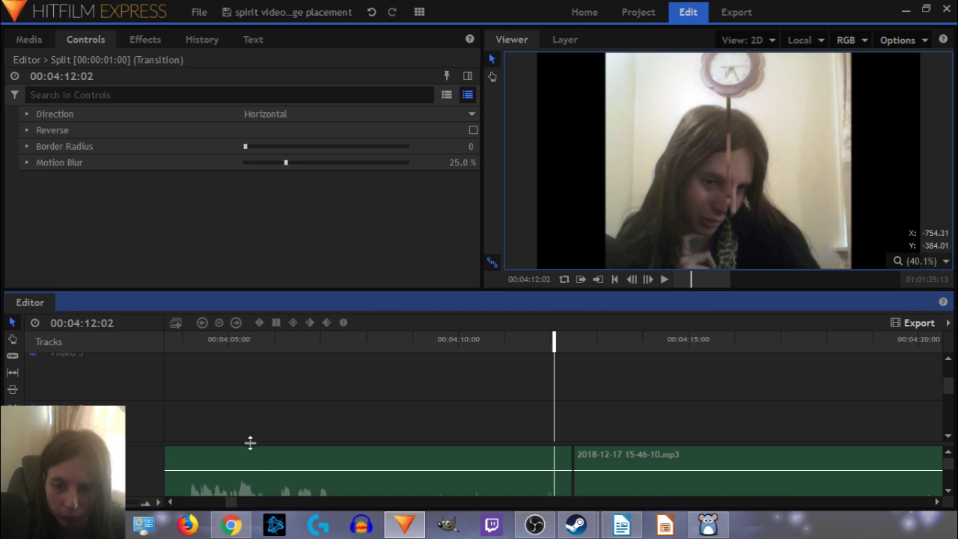
# Step: Play back the Split transition on Video 1 from 00:04:12:02 and delete it from the cut
pyautogui.scroll(2, 277, 405)
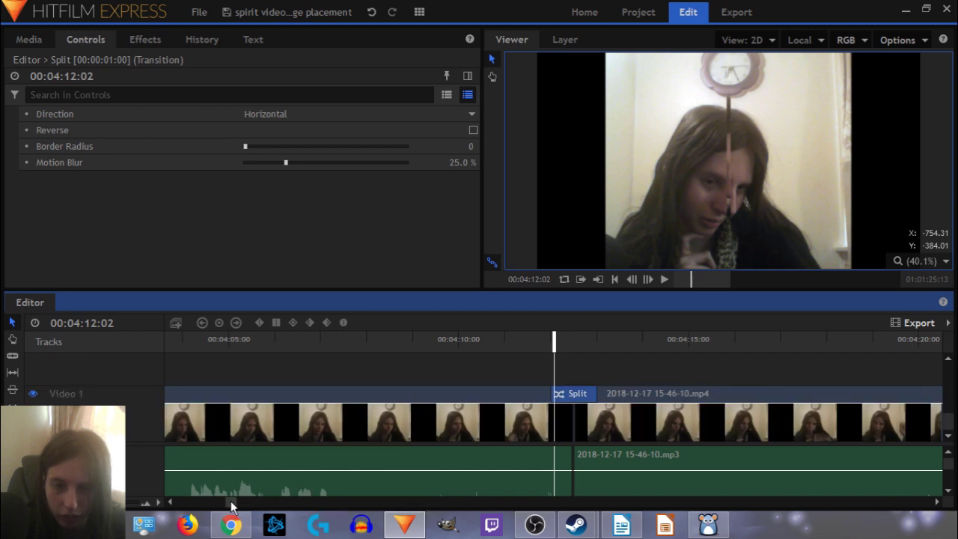
pyautogui.click(666, 279)
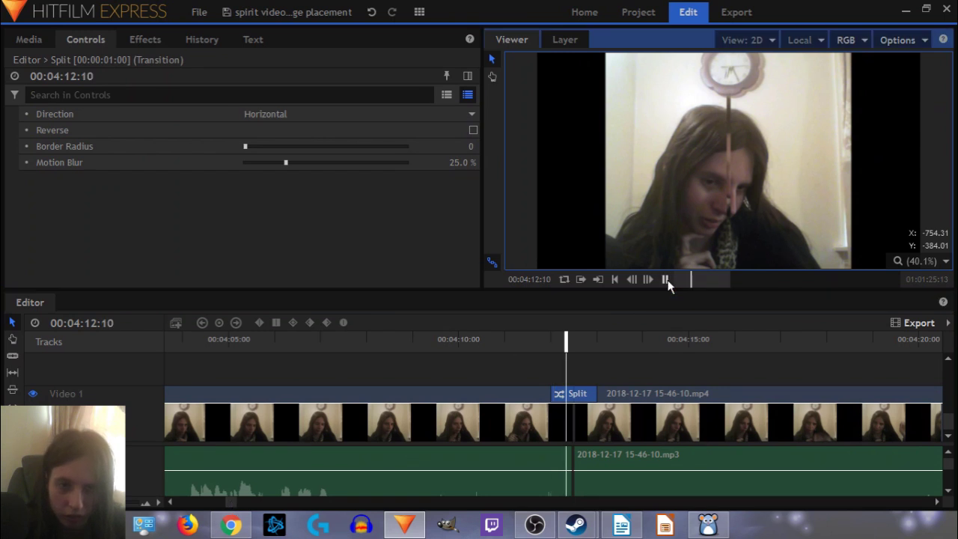
pyautogui.click(666, 279)
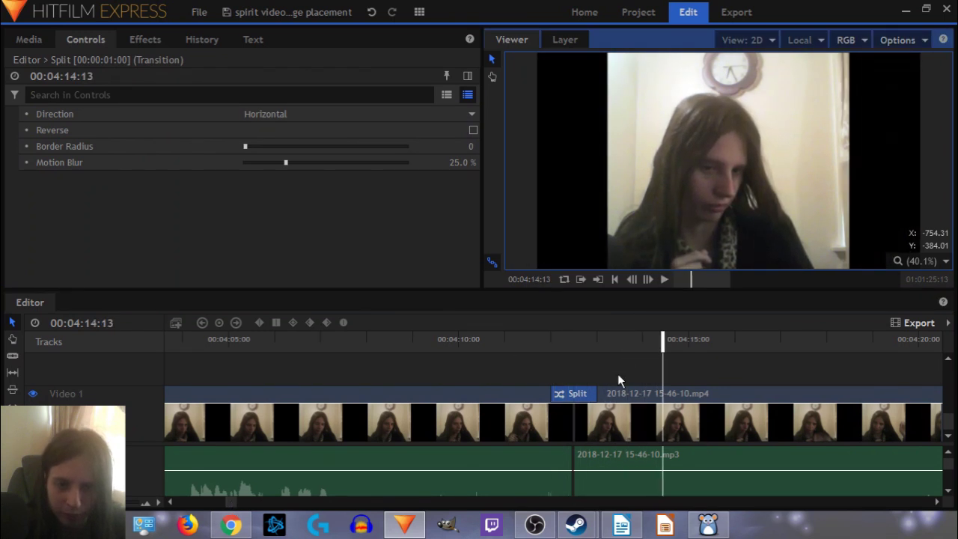
pyautogui.click(607, 381)
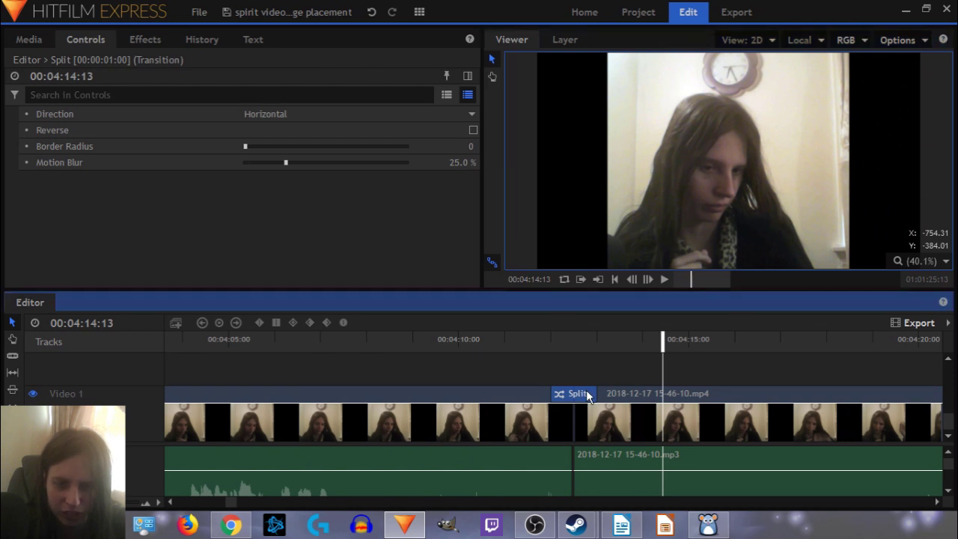
pyautogui.press('Delete')
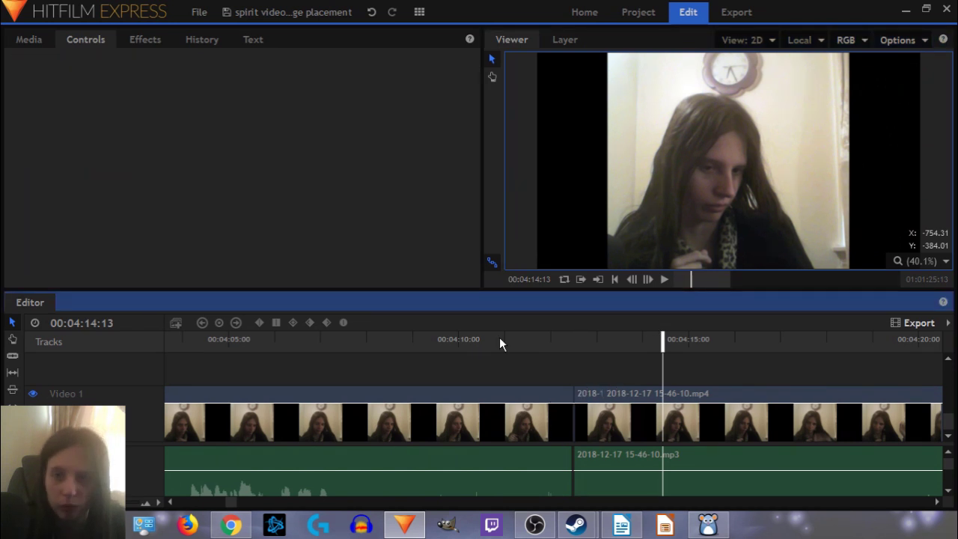
pyautogui.click(145, 41)
pyautogui.click(70, 134)
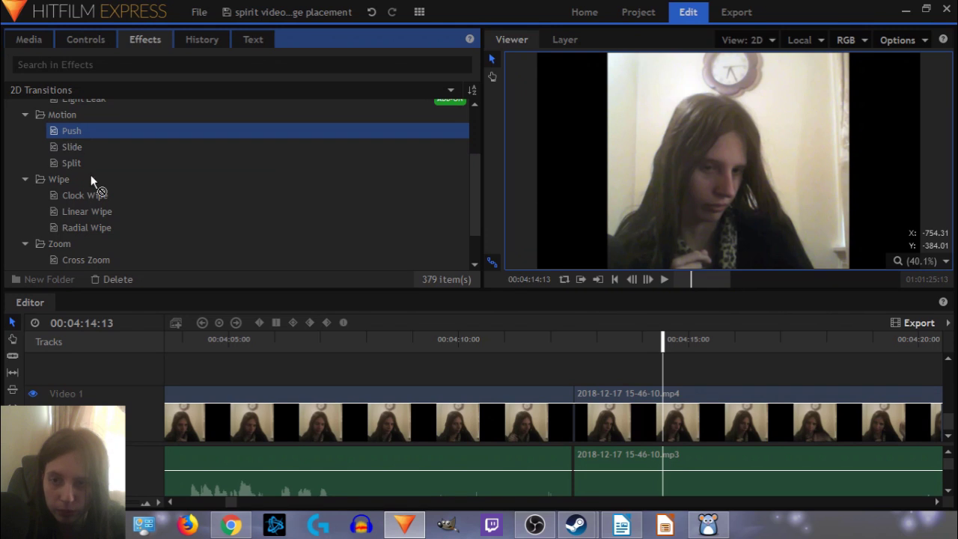
pyautogui.moveTo(91, 179); pyautogui.dragTo(616, 404)
pyautogui.click(540, 341)
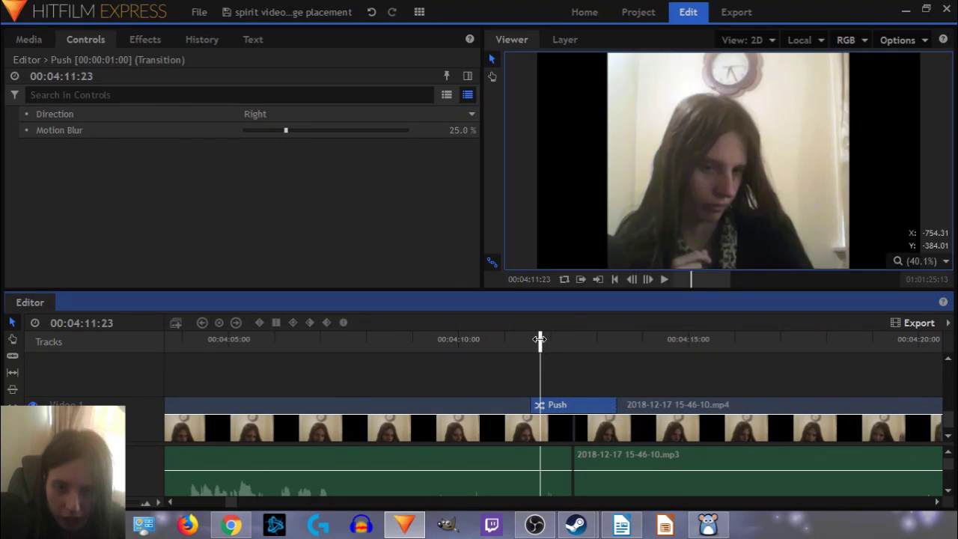
pyautogui.click(666, 279)
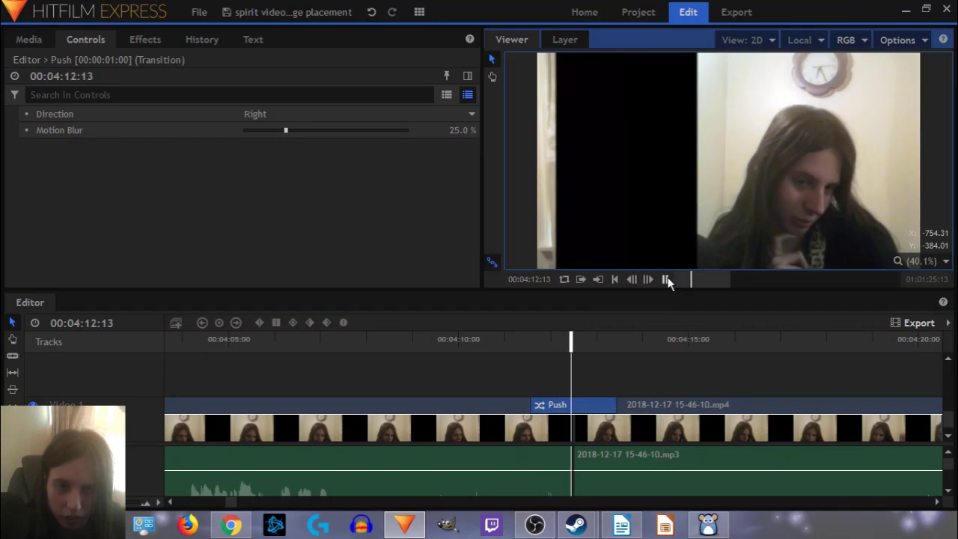
pyautogui.click(666, 278)
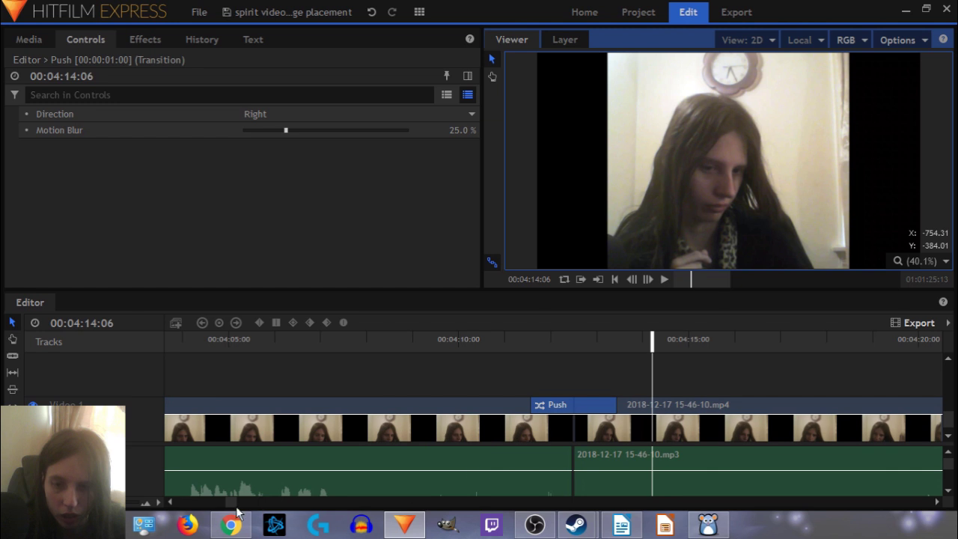
pyautogui.moveTo(232, 502); pyautogui.dragTo(265, 502)
pyautogui.scroll(-2, 288, 475)
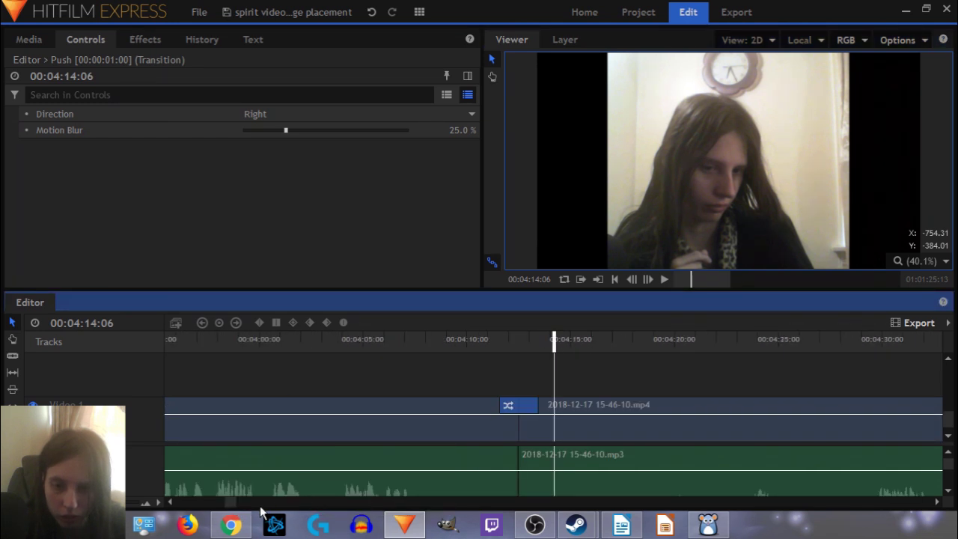
pyautogui.scroll(-2, 329, 449)
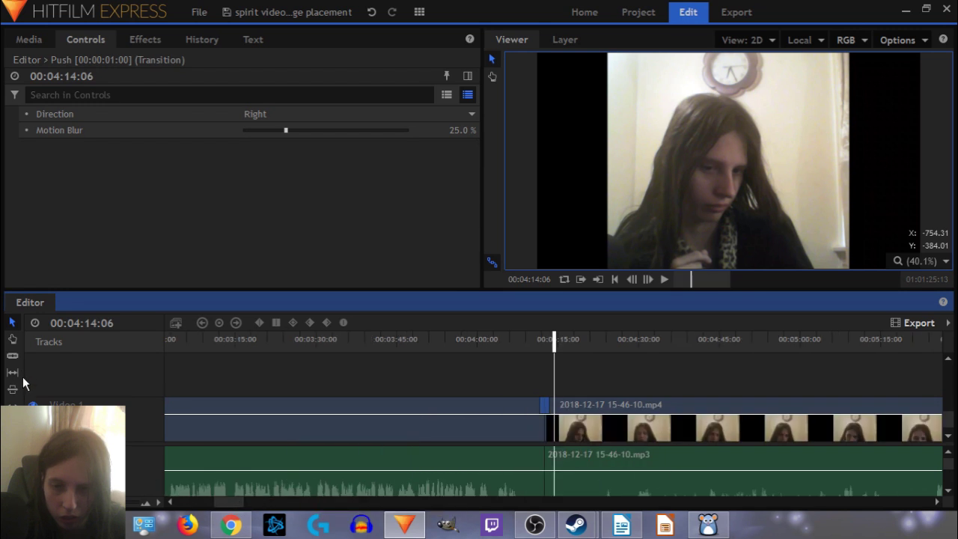
pyautogui.click(12, 340)
pyautogui.moveTo(720, 396); pyautogui.dragTo(184, 383)
pyautogui.scroll(-5, 604, 404)
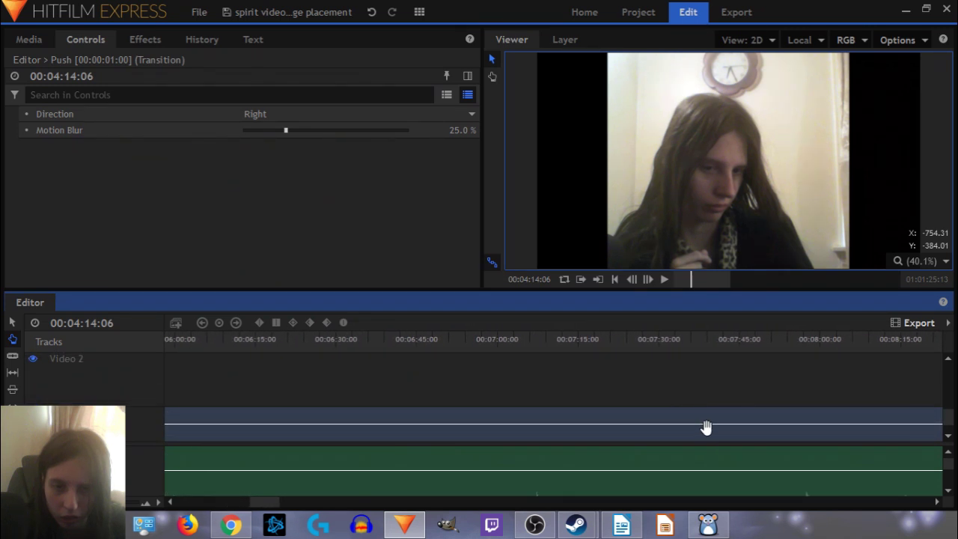
pyautogui.scroll(-5, 351, 421)
pyautogui.scroll(3, 372, 420)
pyautogui.scroll(-3, 374, 421)
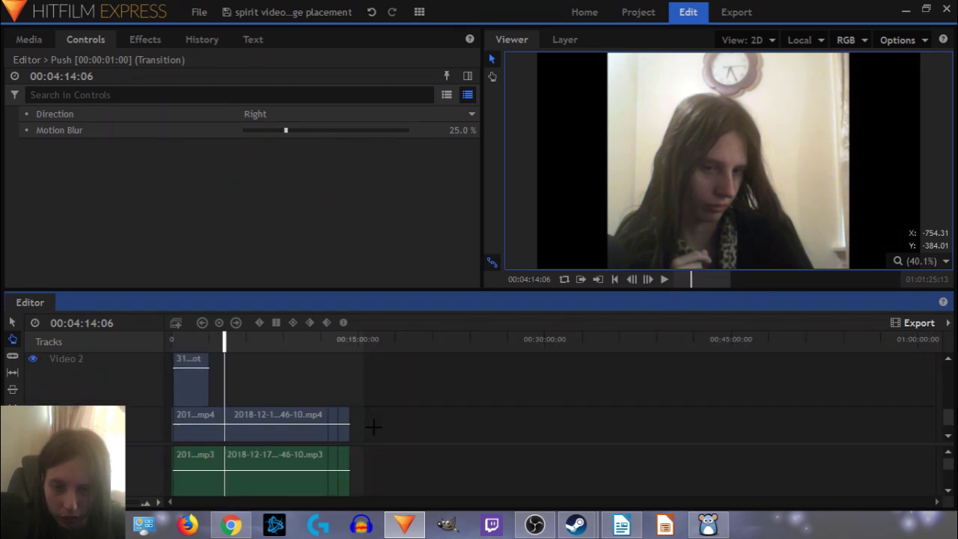
pyautogui.click(331, 342)
pyautogui.scroll(3, 359, 398)
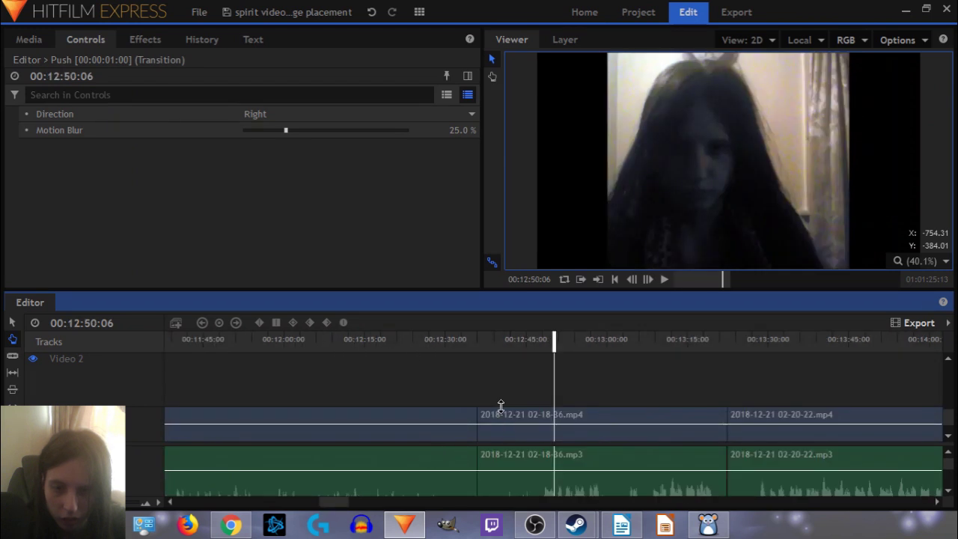
pyautogui.click(145, 38)
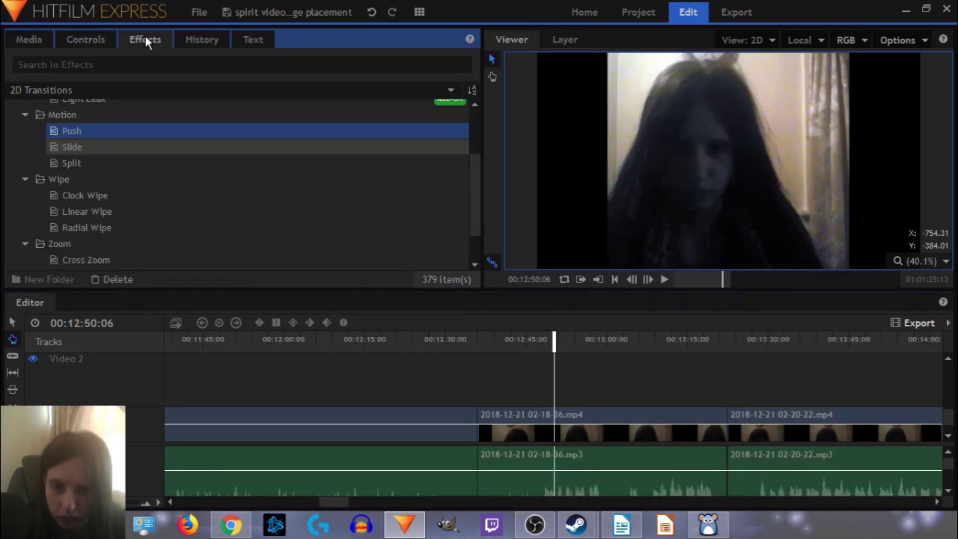
pyautogui.moveTo(96, 150); pyautogui.dragTo(488, 407)
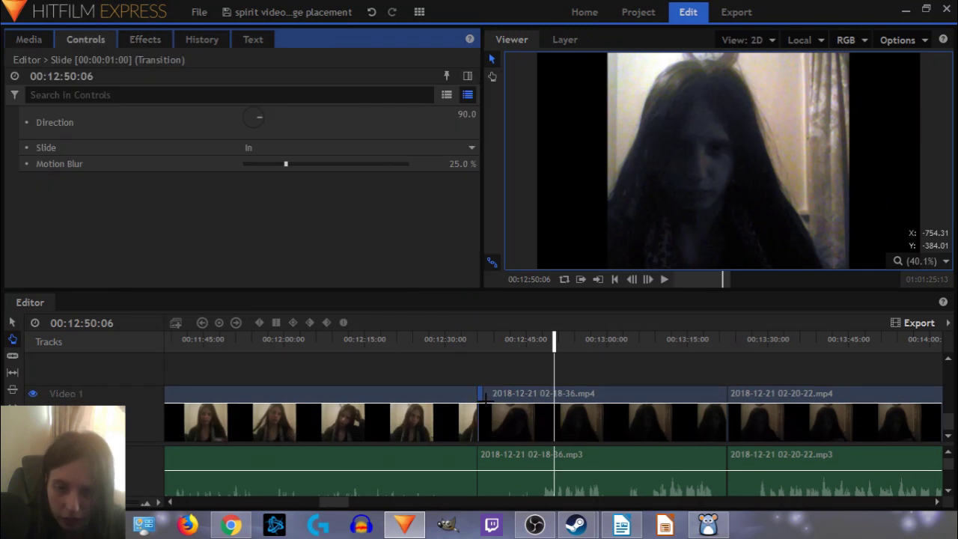
pyautogui.scroll(3, 487, 393)
pyautogui.click(270, 393)
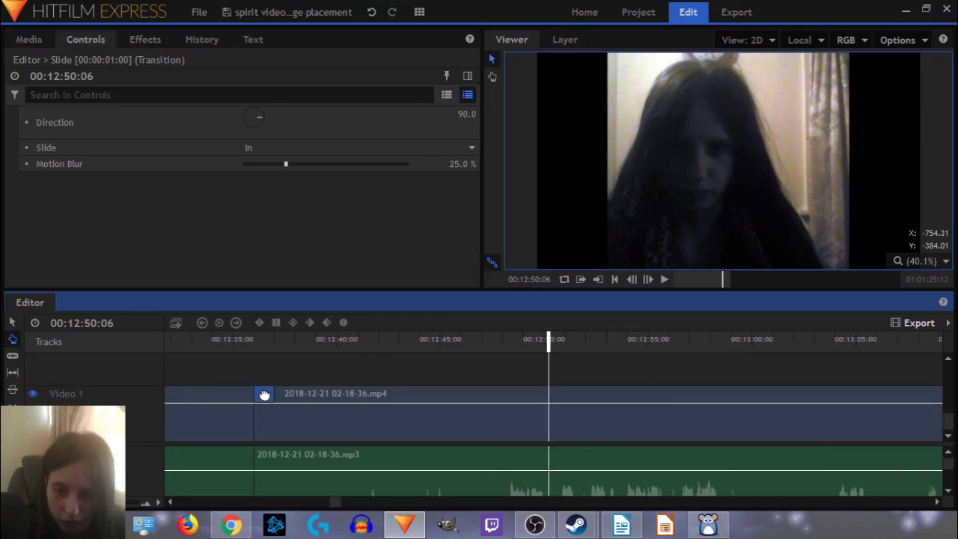
pyautogui.click(11, 322)
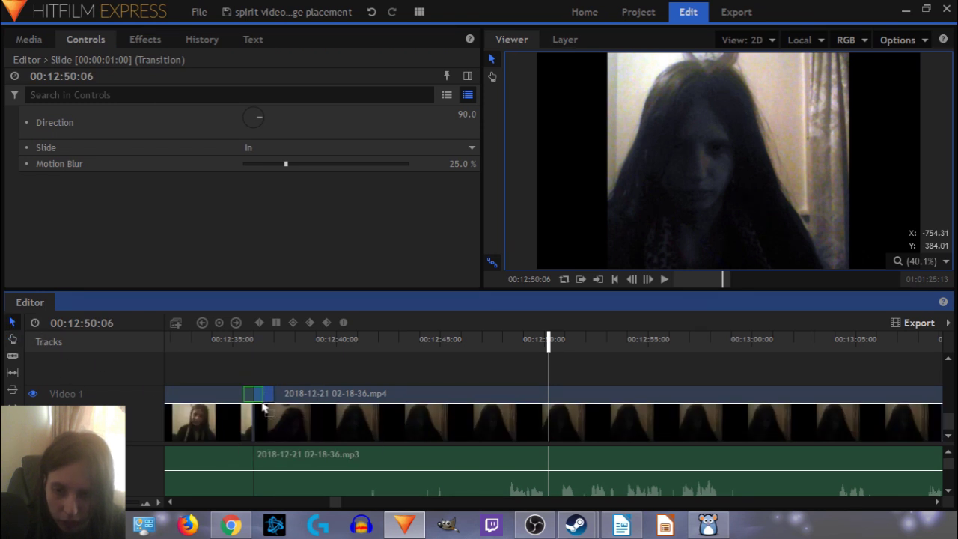
pyautogui.moveTo(262, 408); pyautogui.dragTo(249, 382)
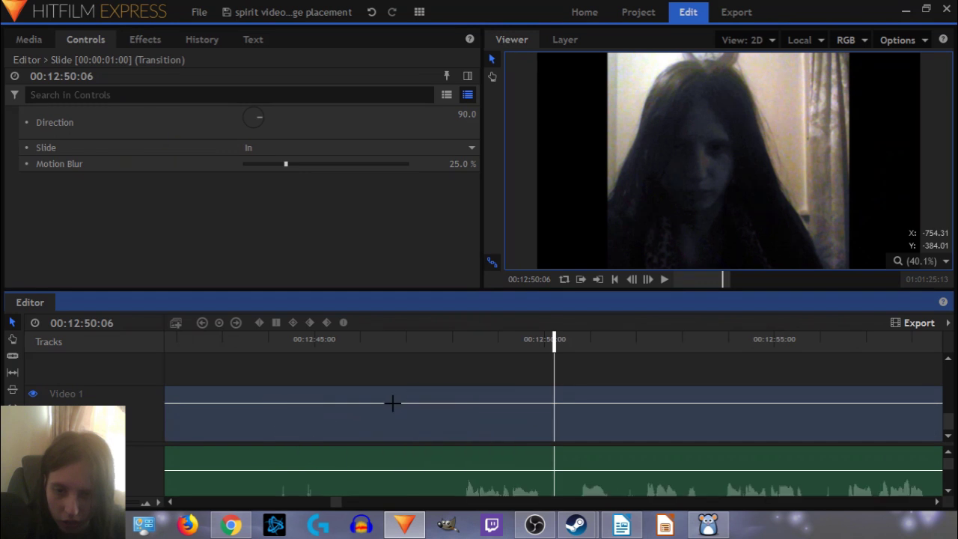
# Step: Play back the Slide transition from 00:12:35:04 and pause shortly after it ends
pyautogui.click(264, 349)
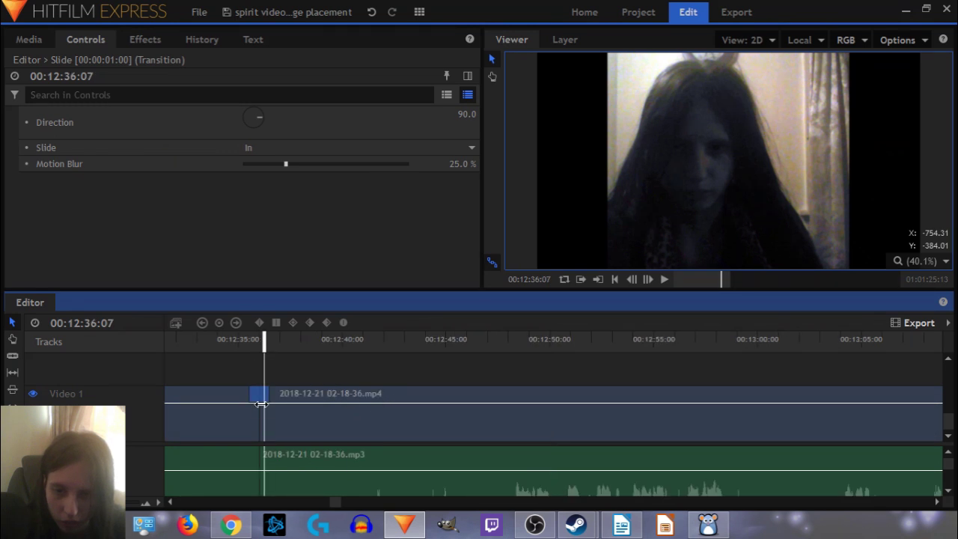
pyautogui.scroll(3, 473, 393)
pyautogui.click(504, 339)
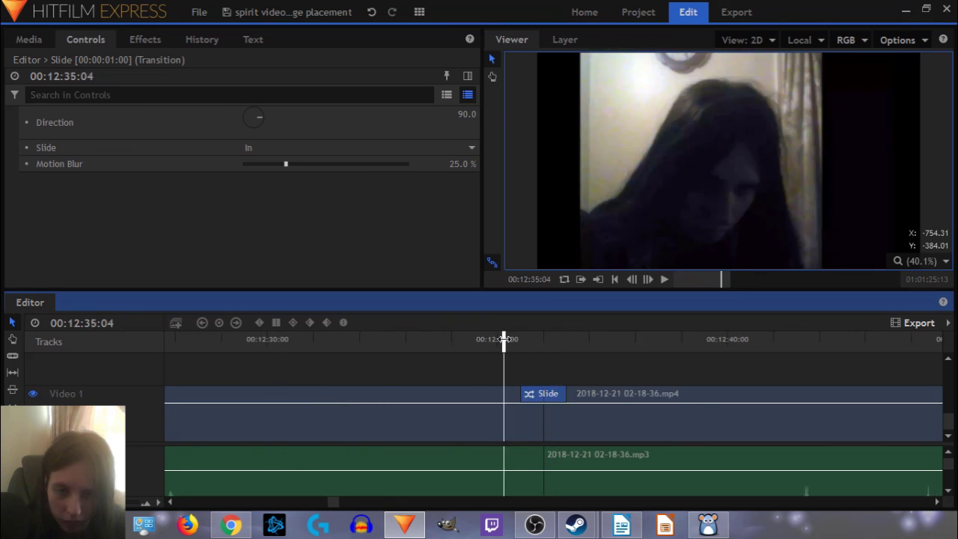
pyautogui.click(664, 279)
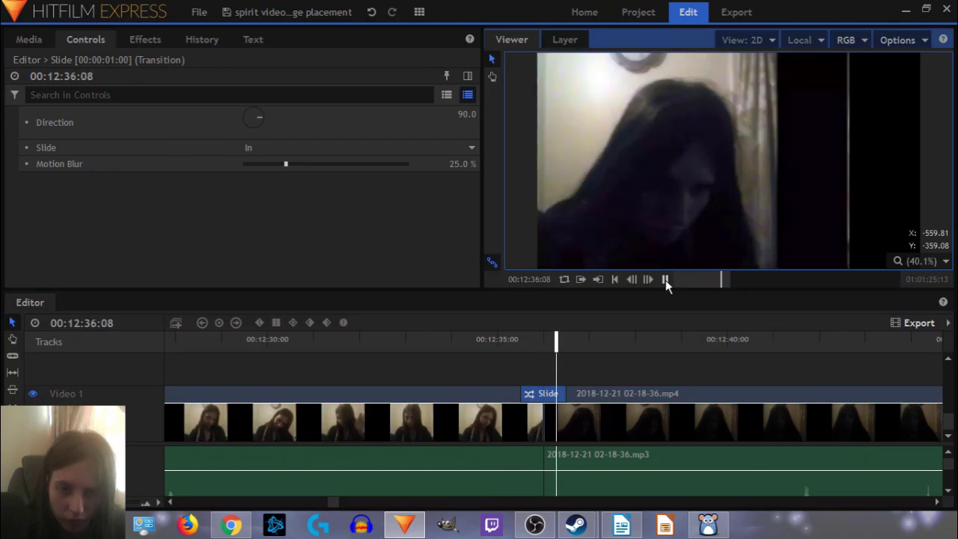
pyautogui.click(665, 279)
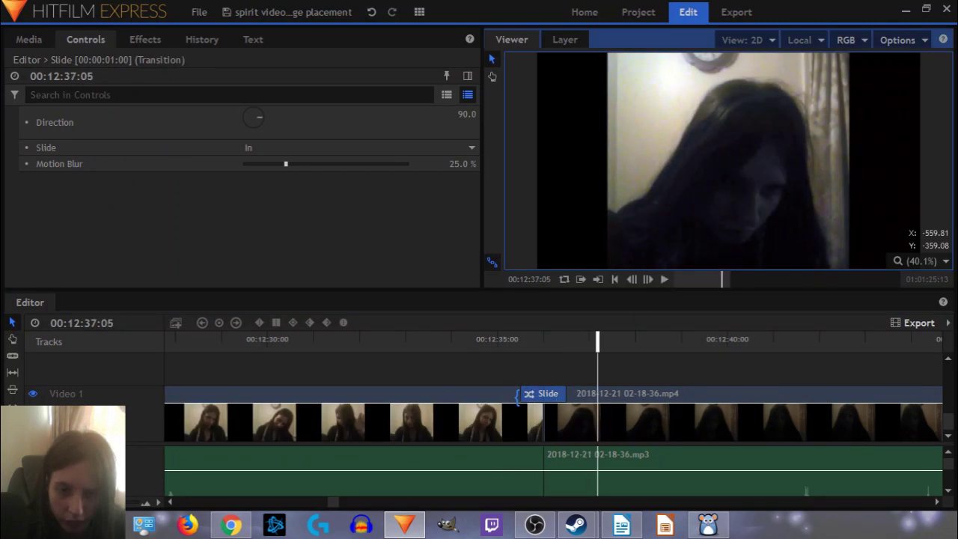
# Step: Lengthen the Slide transition slightly on both sides of the cut and play it back from 00:12:35:05
pyautogui.moveTo(517, 397); pyautogui.dragTo(508, 395)
pyautogui.click(506, 341)
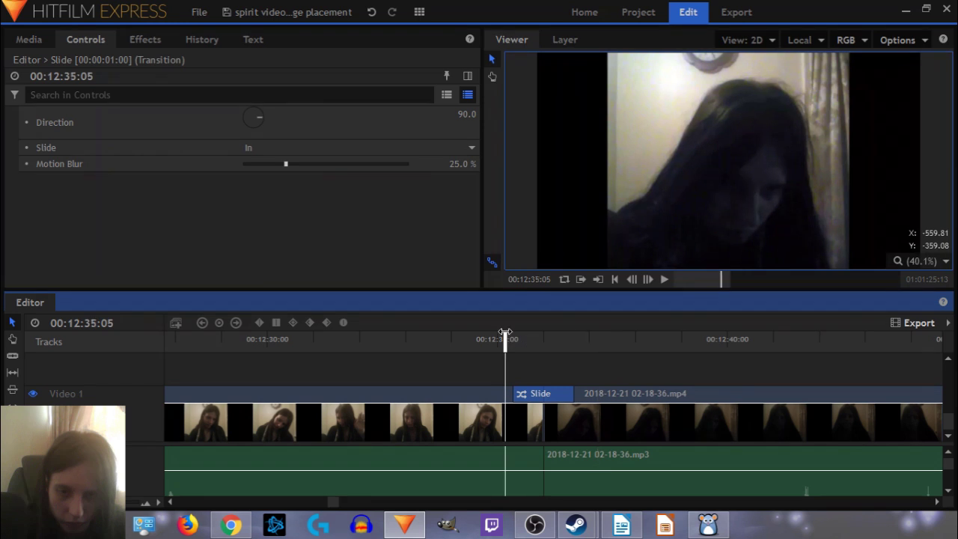
pyautogui.click(666, 278)
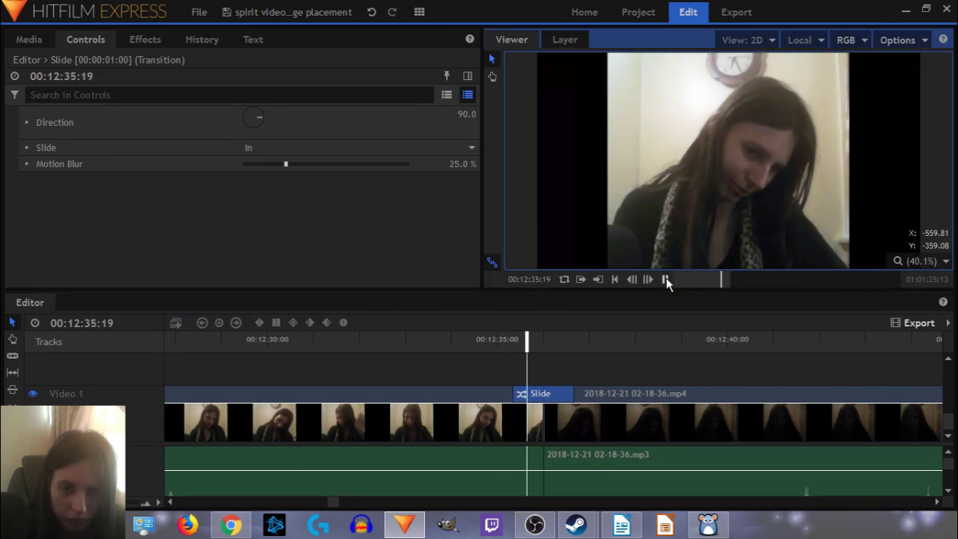
pyautogui.click(666, 278)
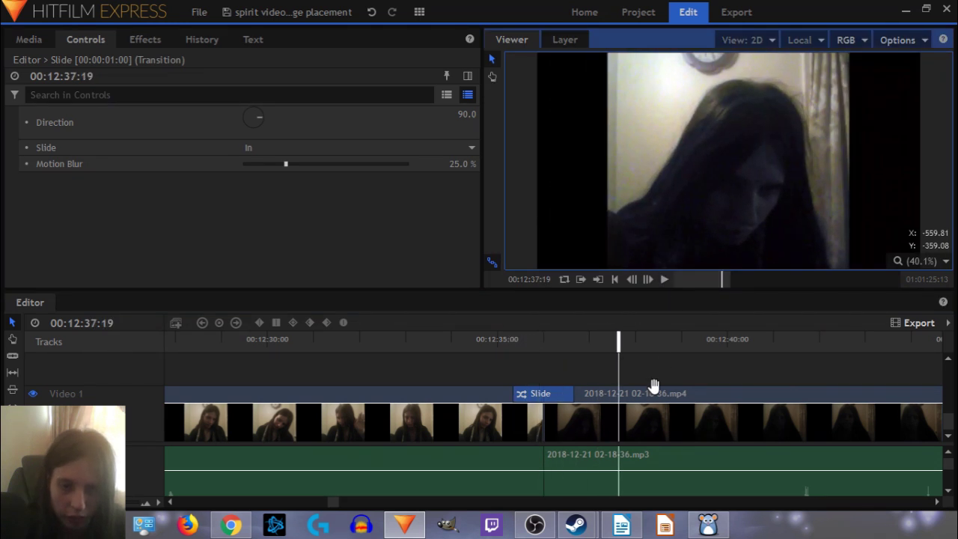
pyautogui.moveTo(333, 503); pyautogui.dragTo(342, 505)
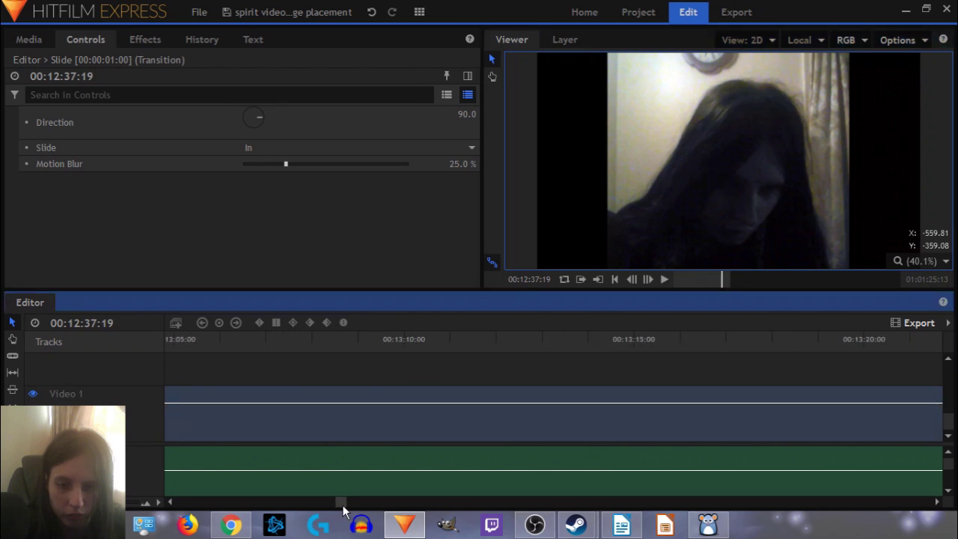
pyautogui.click(783, 339)
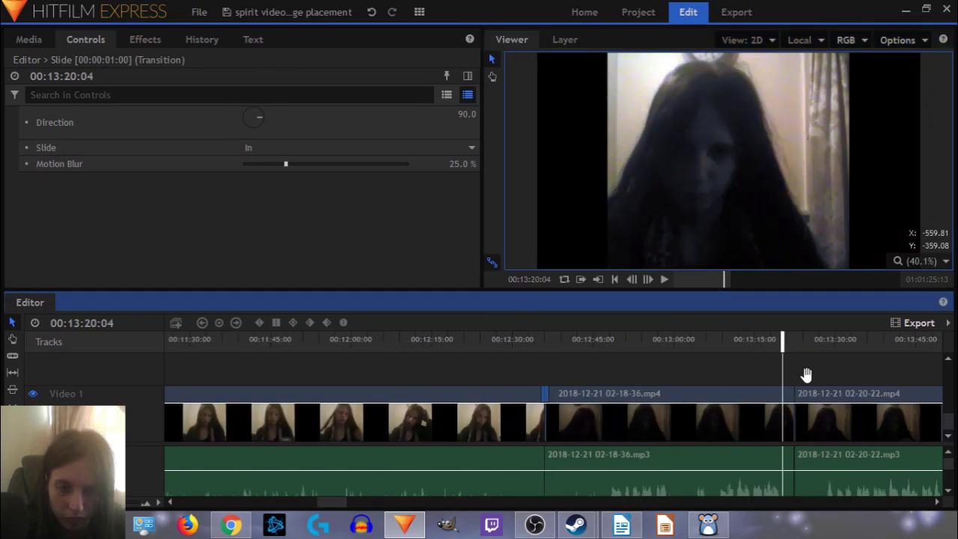
pyautogui.scroll(3, 813, 402)
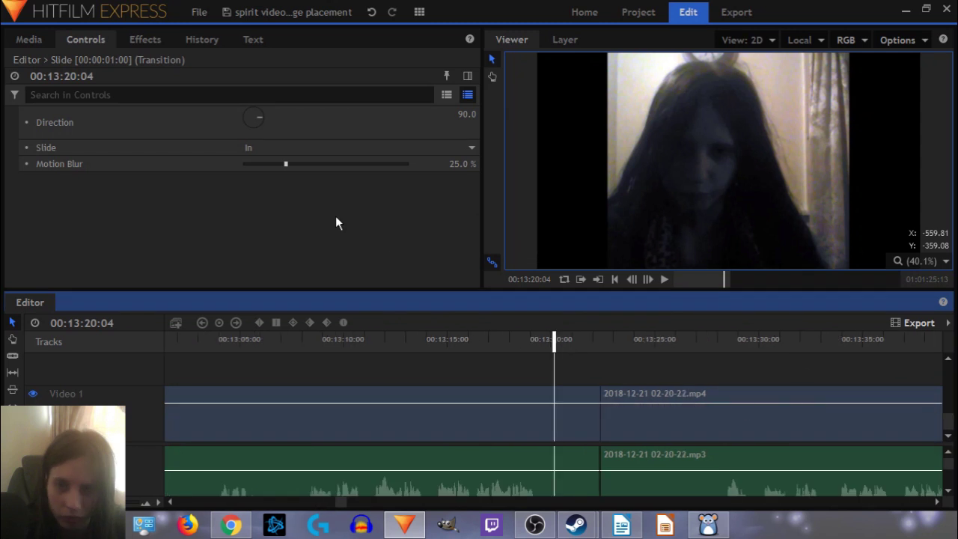
pyautogui.click(151, 35)
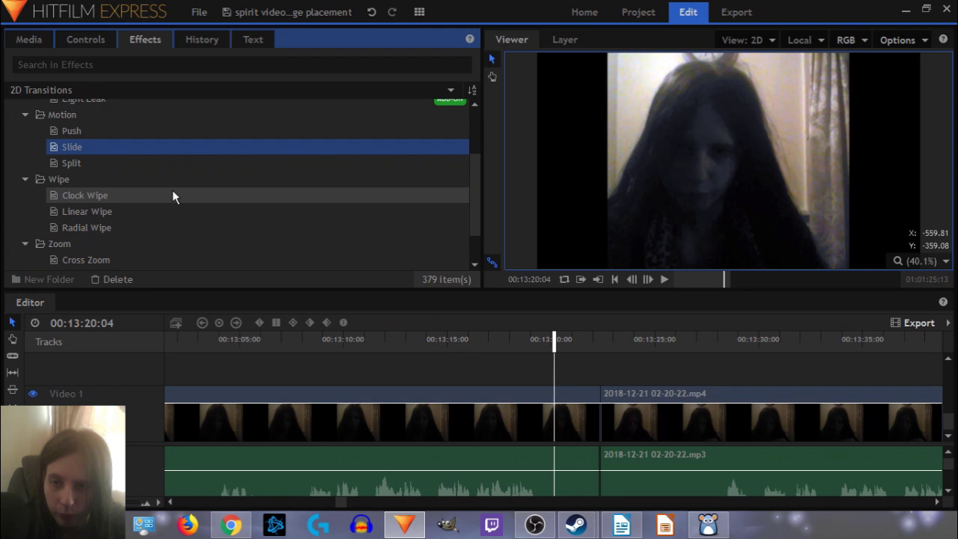
pyautogui.moveTo(128, 226); pyautogui.dragTo(582, 394)
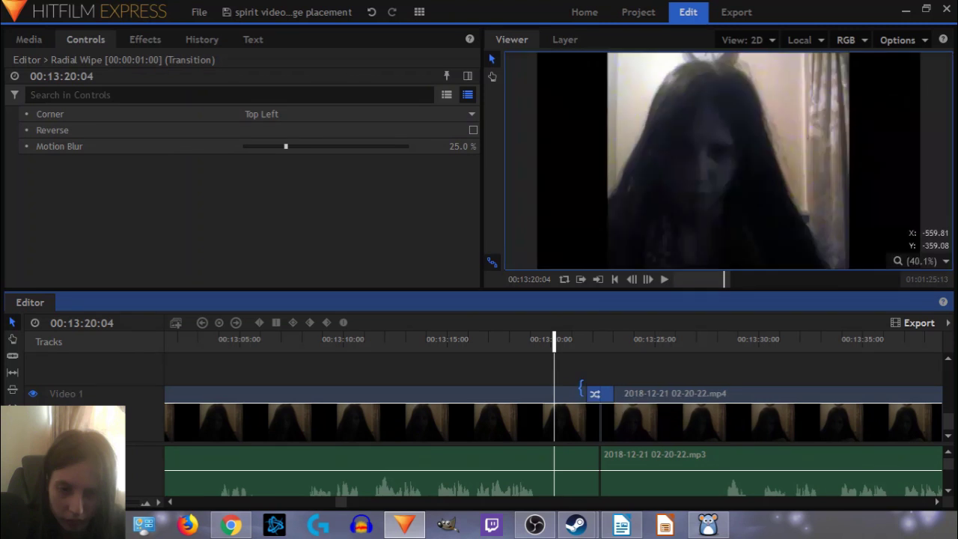
# Step: Play back the Radial Wipe transition from just before the cut and delete it from Video 1
pyautogui.click(581, 339)
pyautogui.click(664, 283)
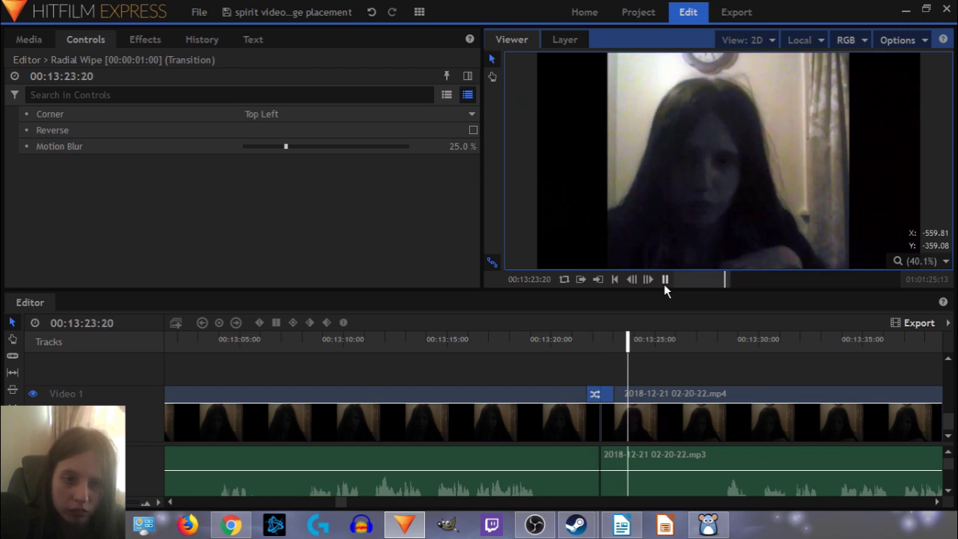
pyautogui.click(664, 284)
pyautogui.click(601, 393)
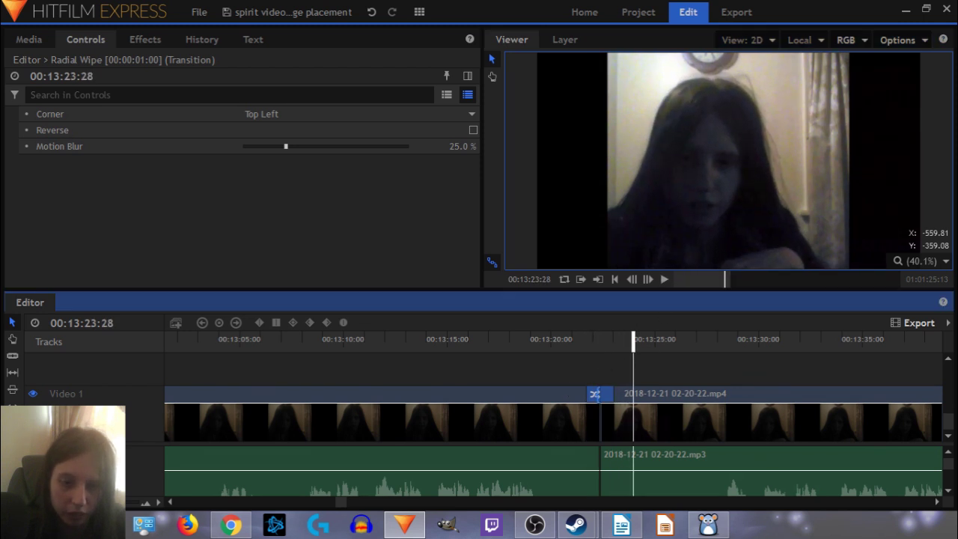
pyautogui.press('Delete')
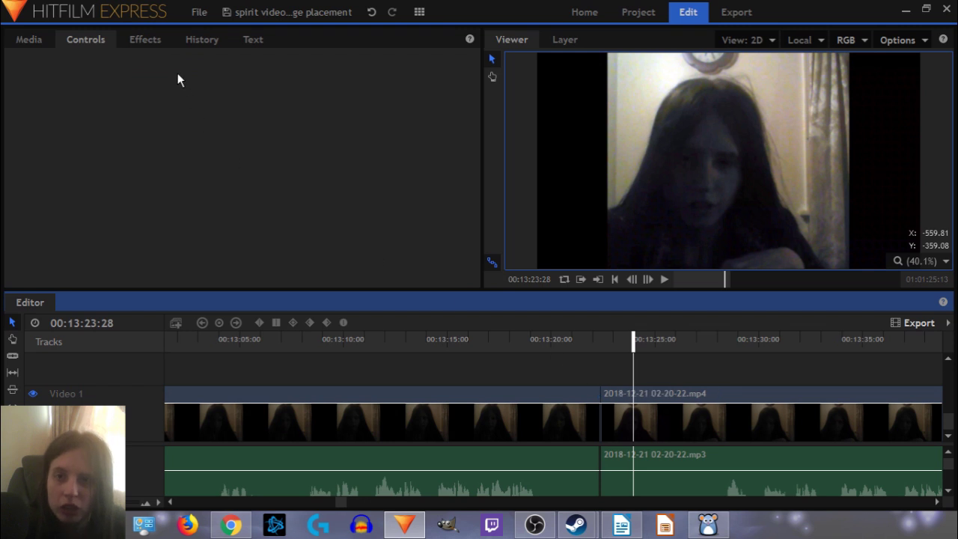
pyautogui.click(146, 39)
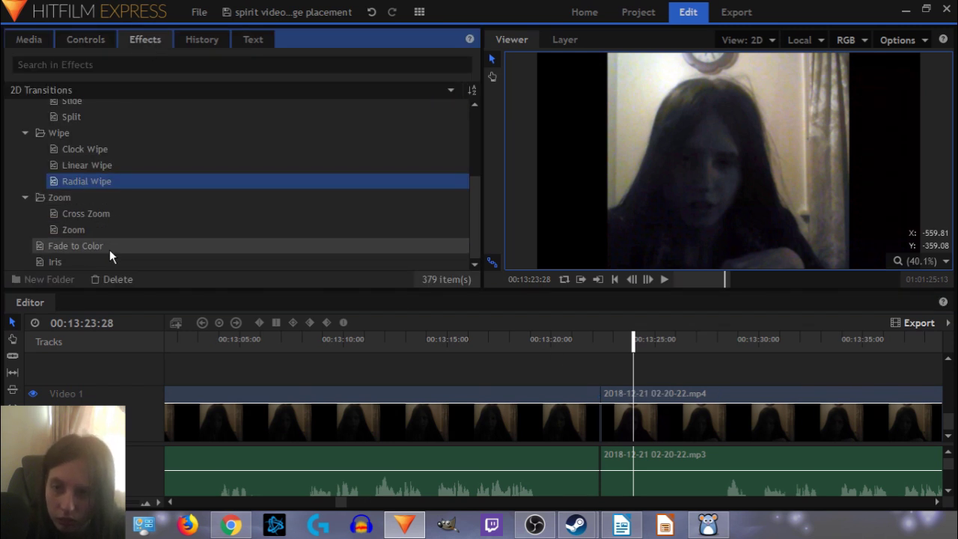
pyautogui.moveTo(103, 262); pyautogui.dragTo(575, 397)
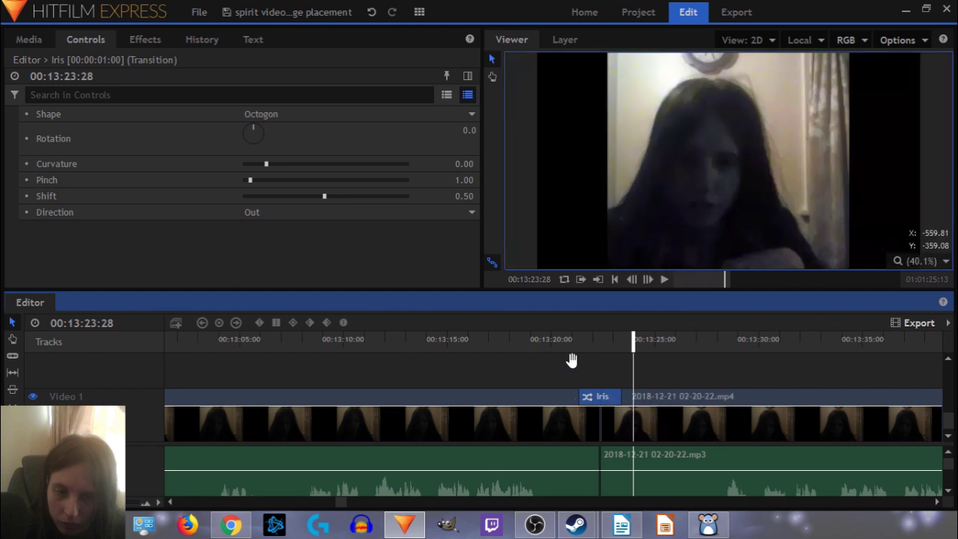
pyautogui.click(583, 345)
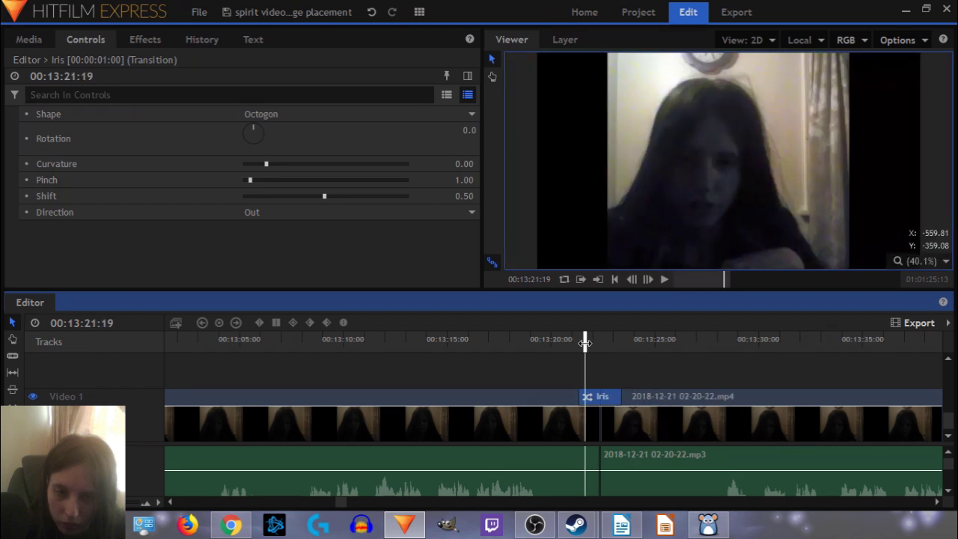
pyautogui.click(665, 281)
pyautogui.click(665, 279)
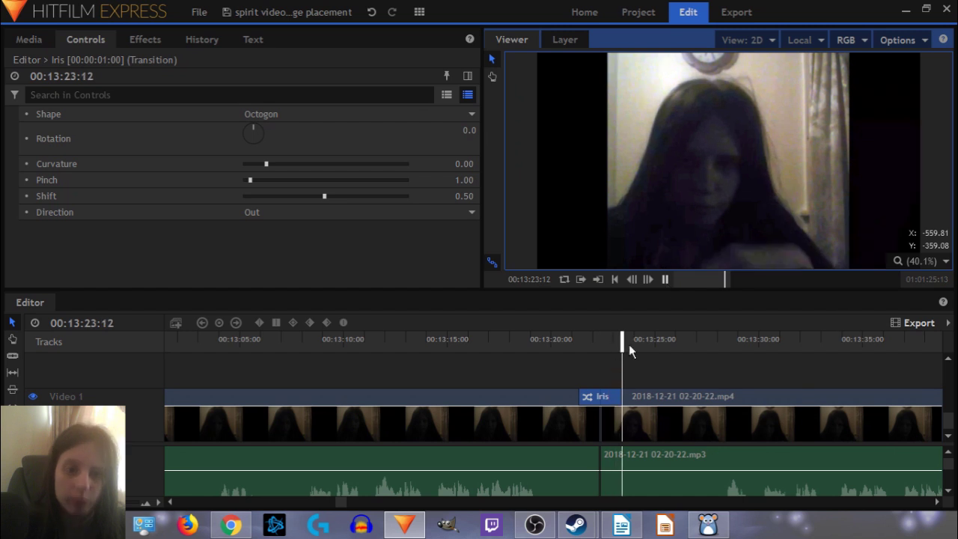
# Step: Delete the Iris transition from the cut and bring up the available 2D transitions again
pyautogui.click(589, 394)
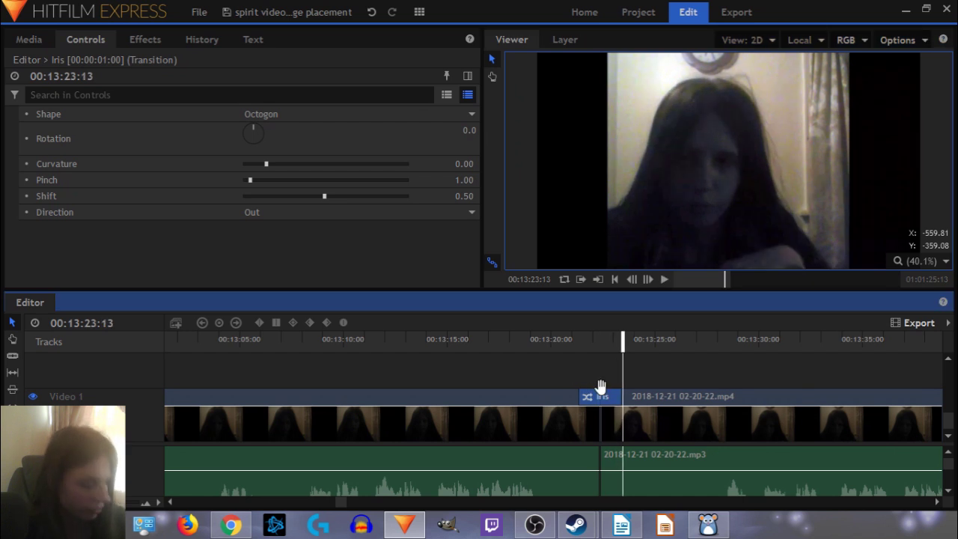
pyautogui.press('Delete')
pyautogui.click(137, 41)
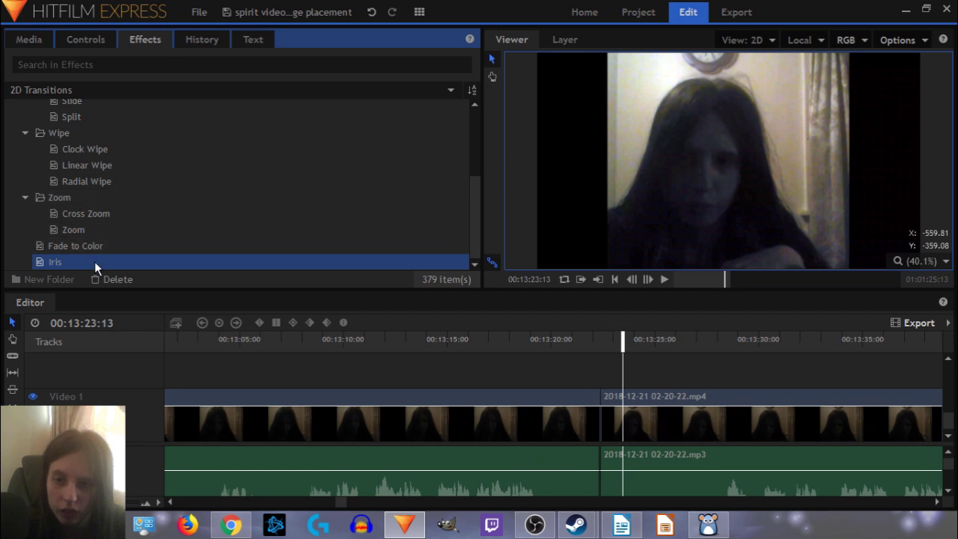
pyautogui.moveTo(96, 247); pyautogui.dragTo(583, 396)
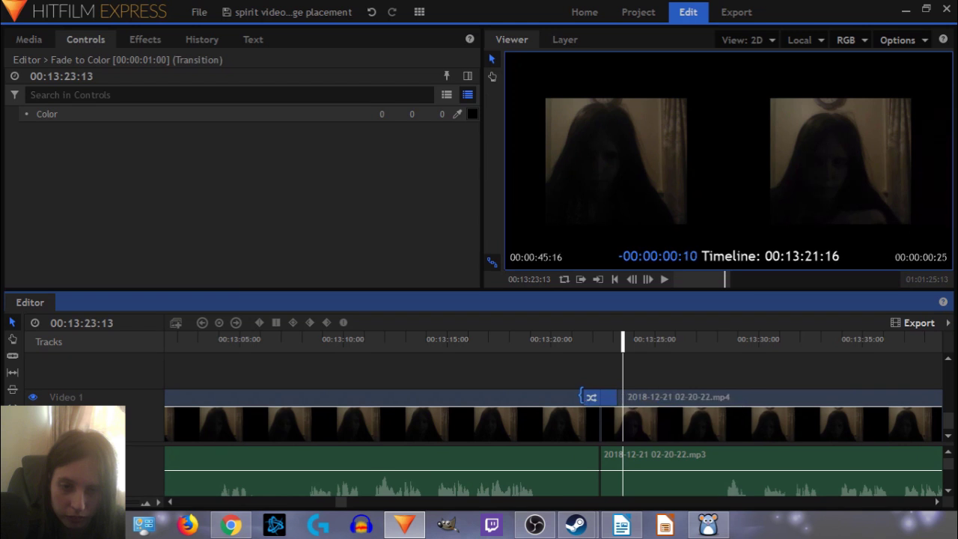
pyautogui.click(588, 344)
pyautogui.click(664, 279)
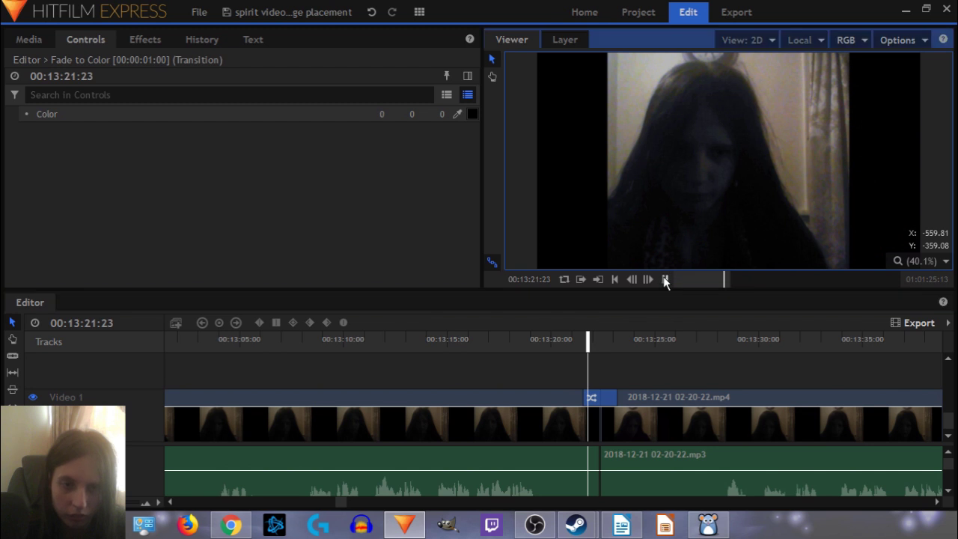
pyautogui.click(664, 278)
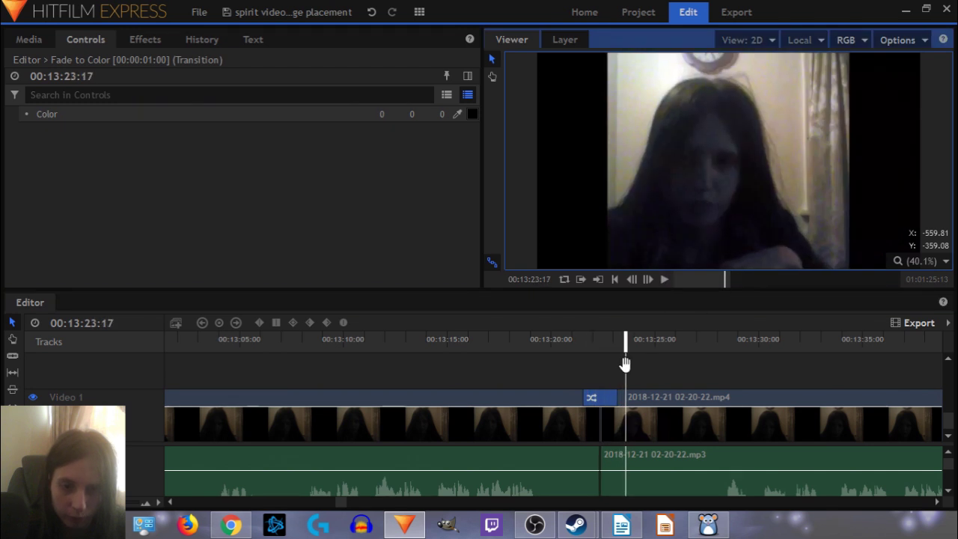
# Step: Lengthen the Fade to Color transition to about 2.4 seconds and play it back from 00:13:20:23
pyautogui.moveTo(617, 396); pyautogui.dragTo(628, 395)
pyautogui.click(567, 345)
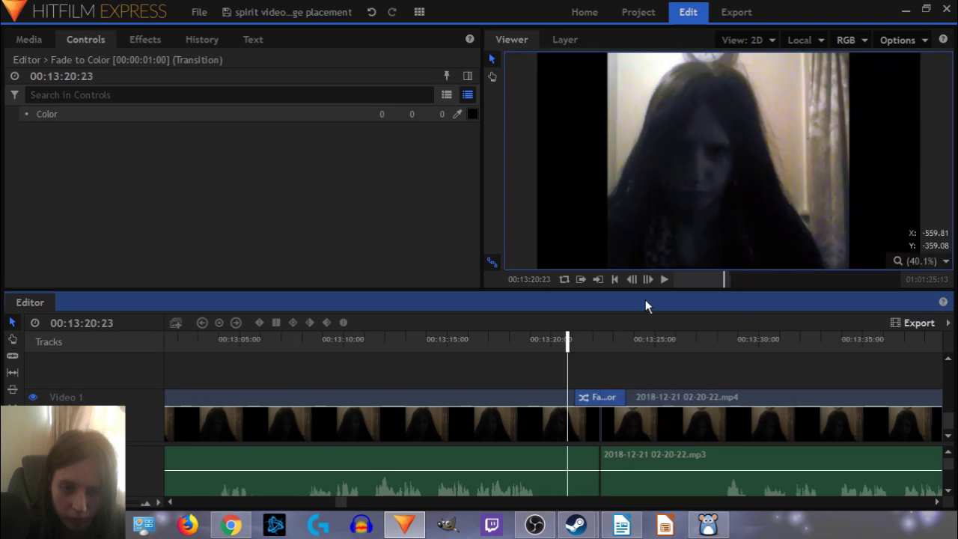
pyautogui.click(665, 283)
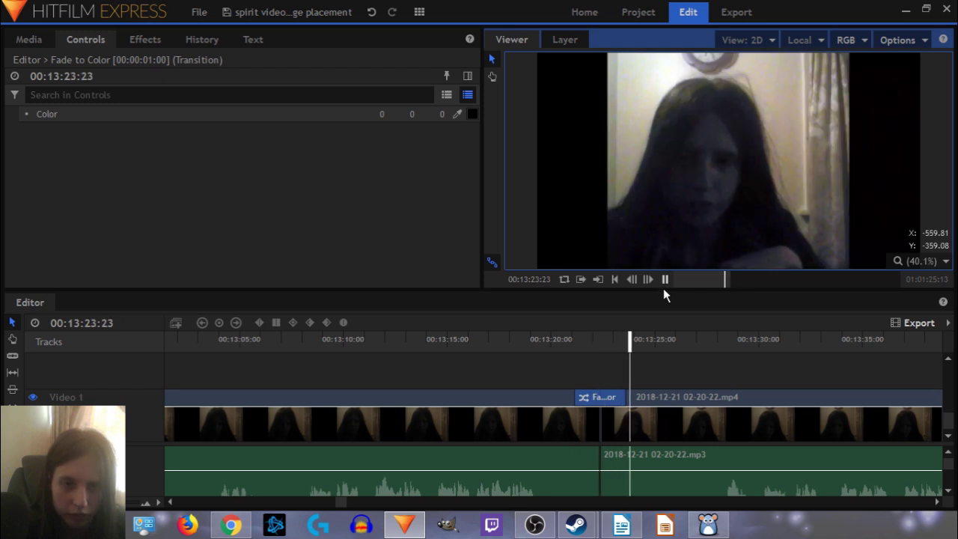
pyautogui.click(664, 285)
pyautogui.moveTo(342, 502); pyautogui.dragTo(343, 502)
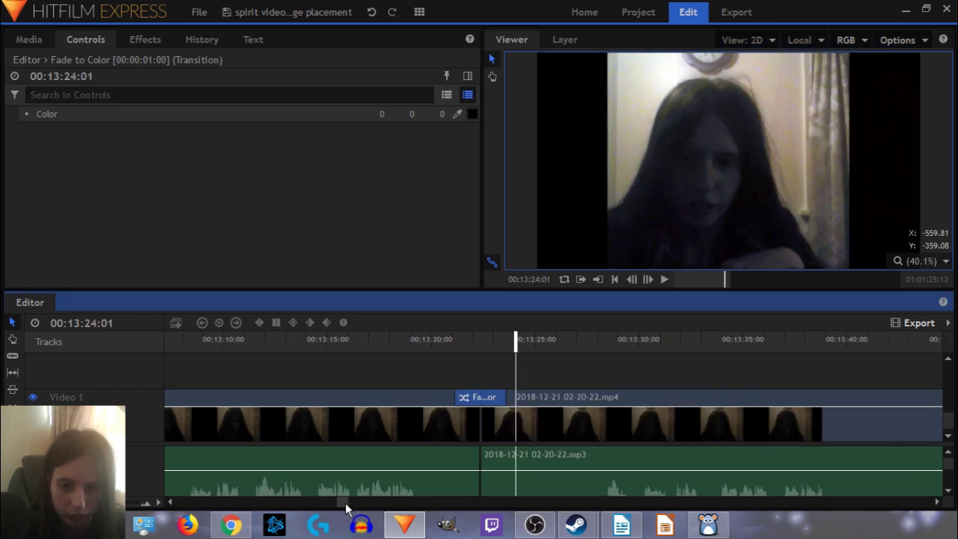
pyautogui.scroll(-3, 554, 419)
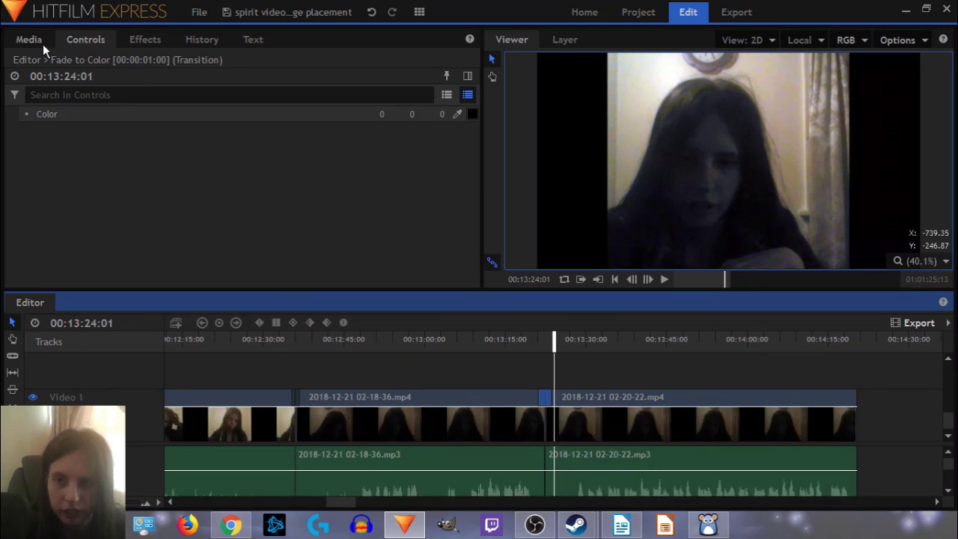
pyautogui.click(142, 39)
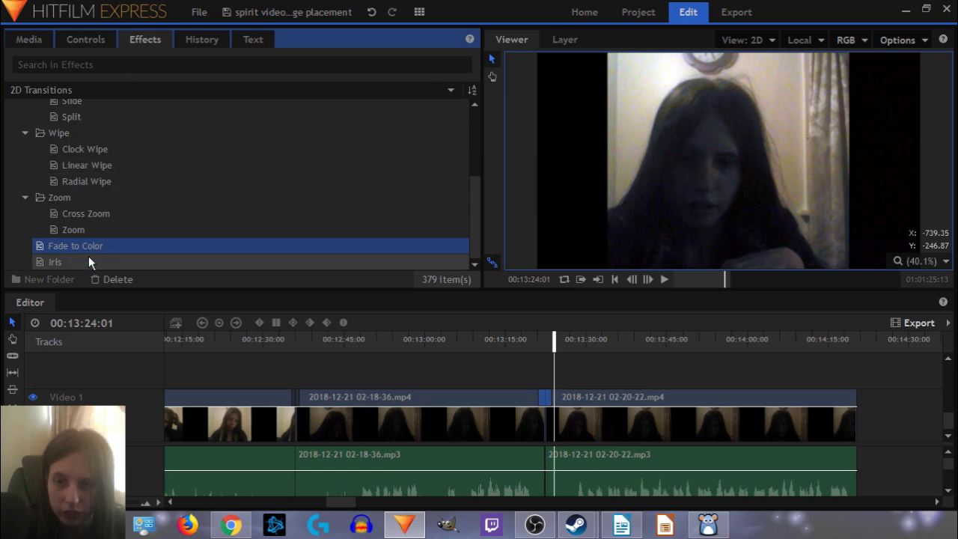
pyautogui.moveTo(88, 256); pyautogui.dragTo(854, 406)
pyautogui.click(855, 354)
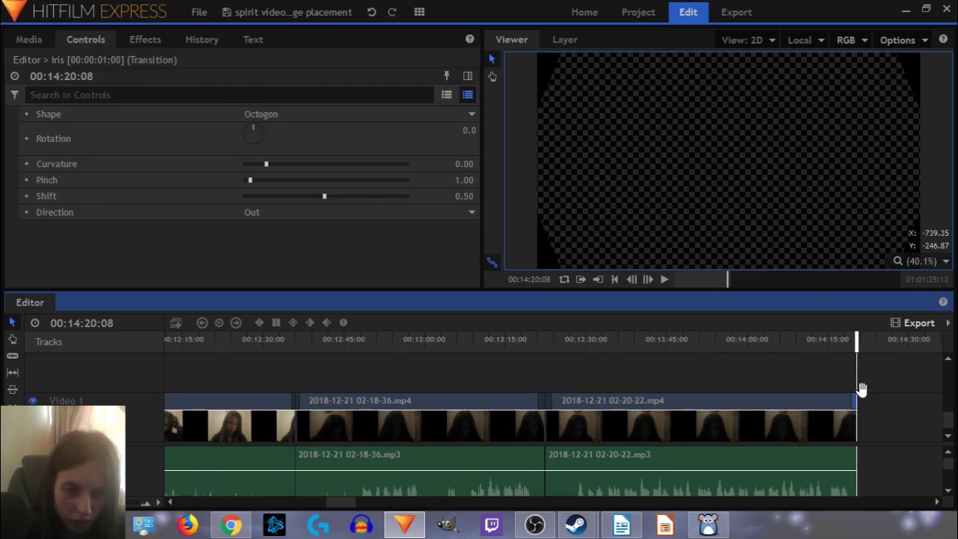
pyautogui.scroll(5, 861, 389)
pyautogui.scroll(2, 556, 427)
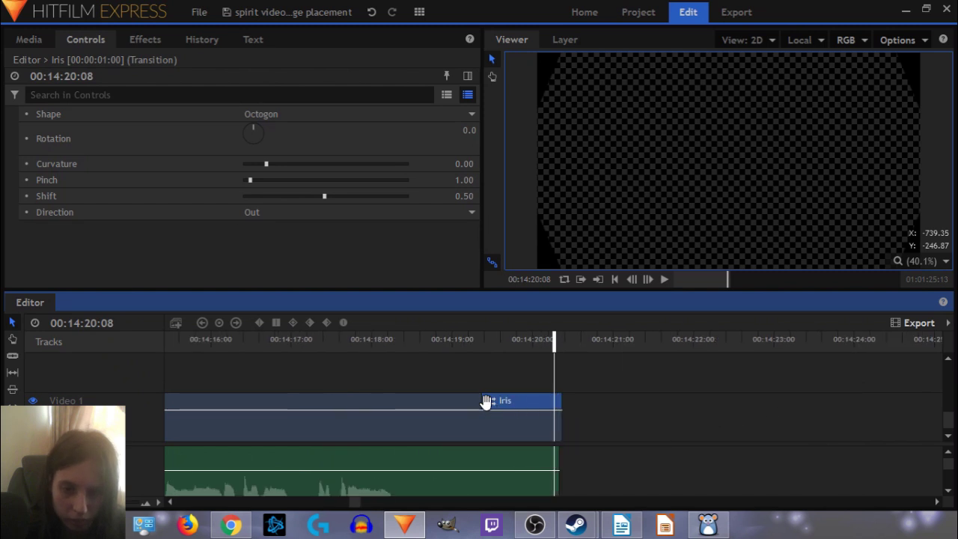
# Step: Extend the start of the Iris transition back to about 00:14:19:06 and play it back from 00:14:19:07
pyautogui.moveTo(476, 402); pyautogui.dragTo(465, 403)
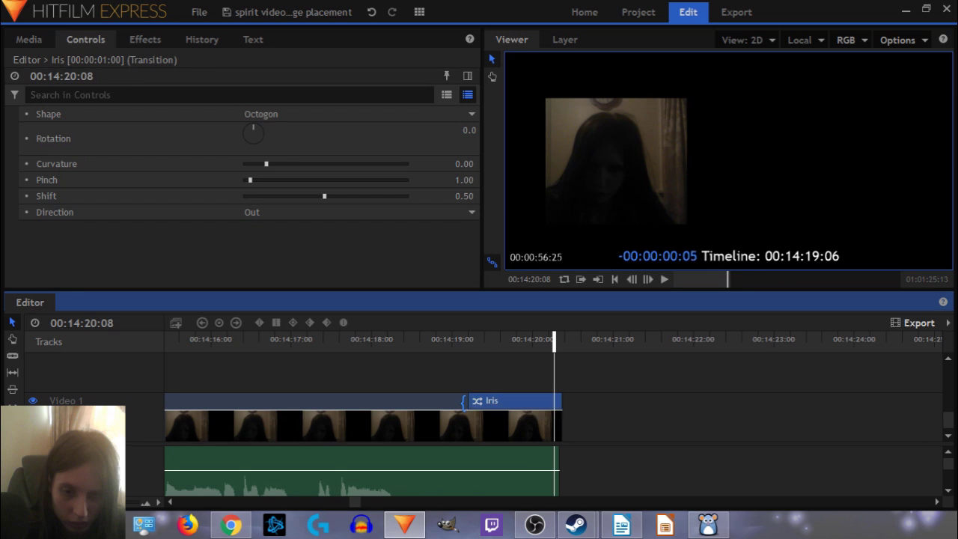
pyautogui.click(471, 349)
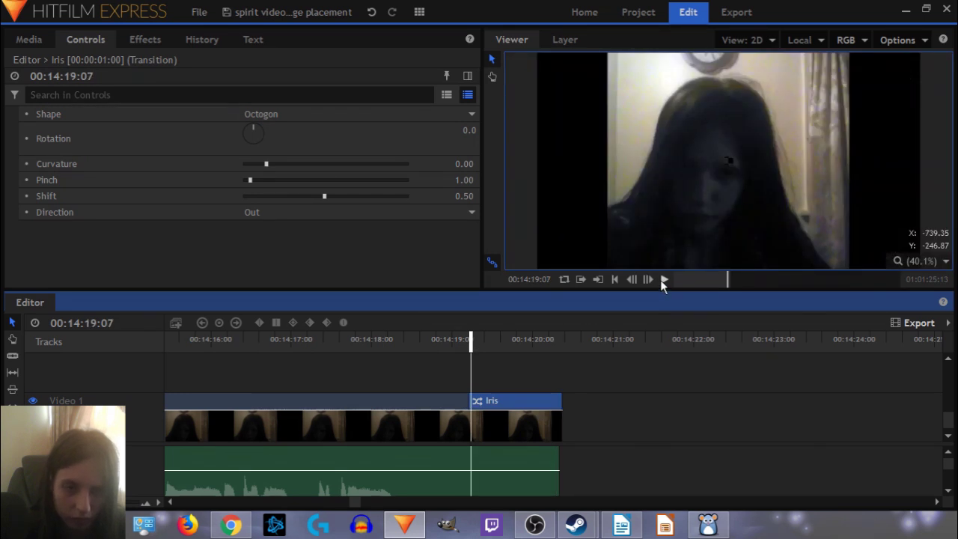
pyautogui.click(663, 280)
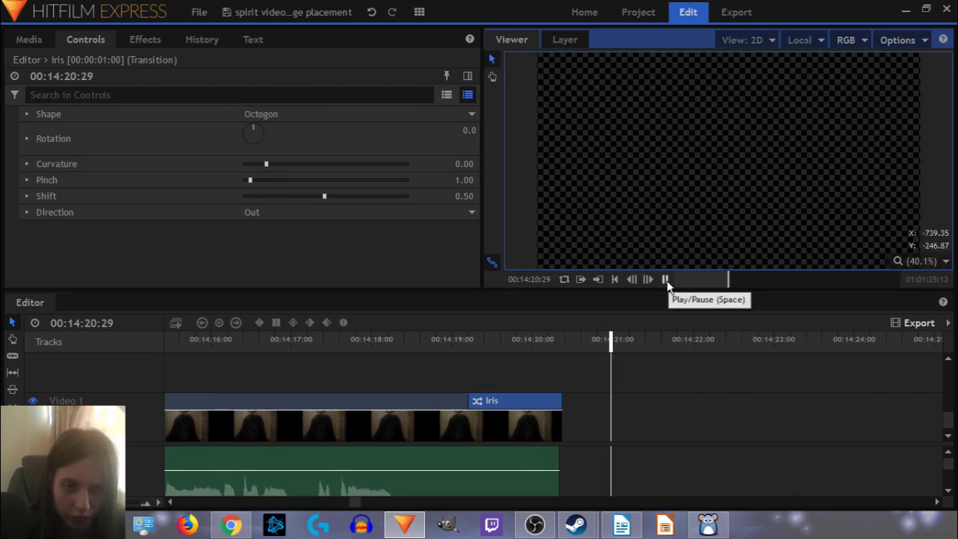
pyautogui.click(665, 280)
# Step: Lengthen the Iris transition at the clip's end to about 1.3 seconds and play it back from 00:14:18:28
pyautogui.click(466, 402)
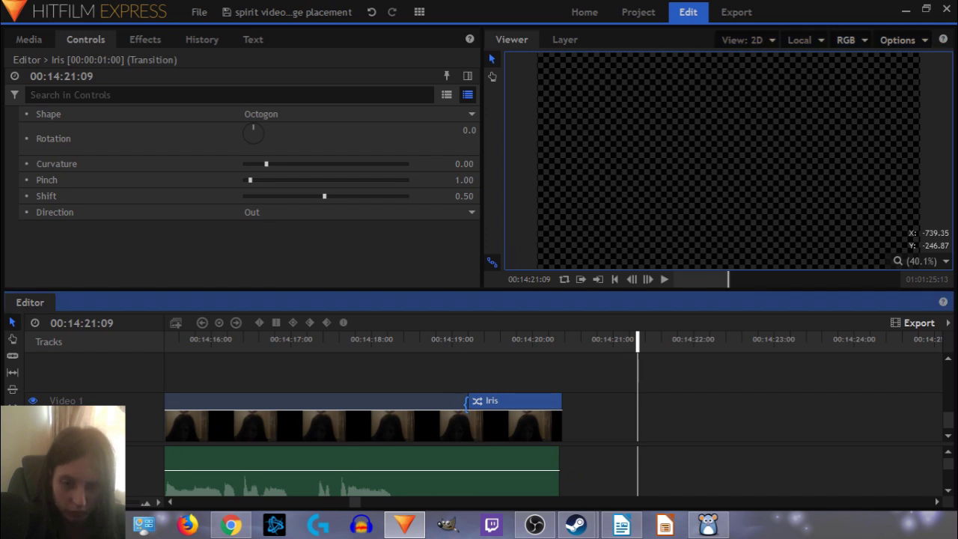
pyautogui.moveTo(466, 403); pyautogui.dragTo(456, 402)
pyautogui.click(448, 339)
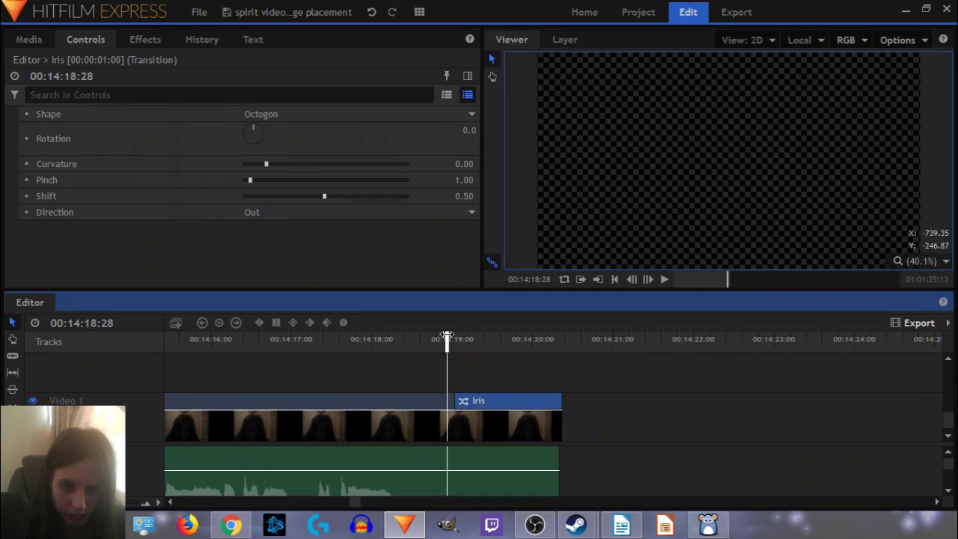
pyautogui.click(662, 281)
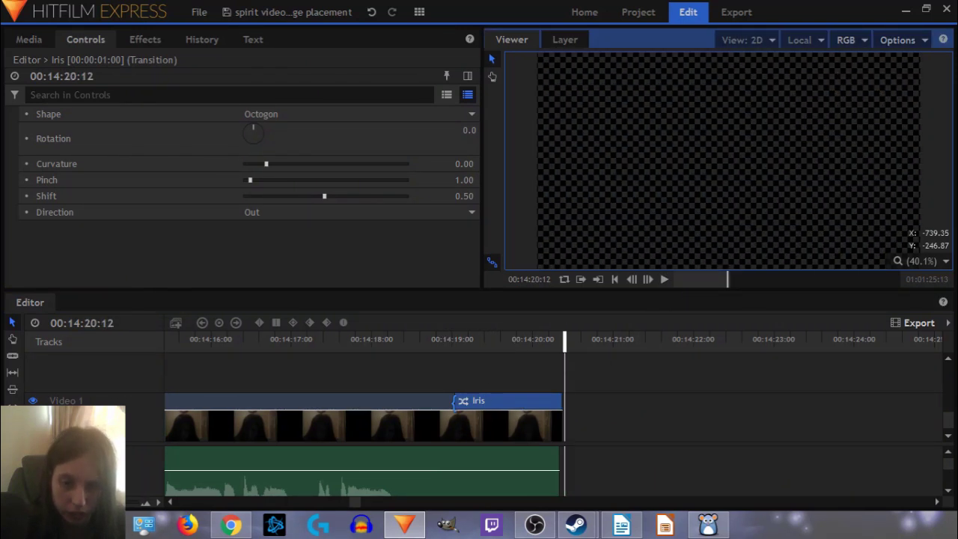
# Step: Shorten the Iris transition to about 0.3 seconds and play it back from 00:14:20:01
pyautogui.moveTo(453, 402); pyautogui.dragTo(536, 402)
pyautogui.click(534, 341)
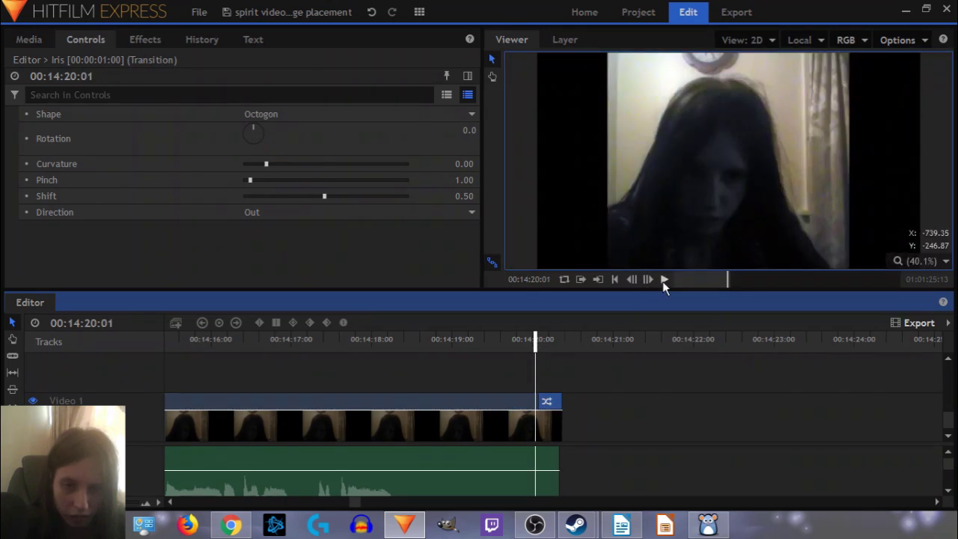
pyautogui.click(664, 279)
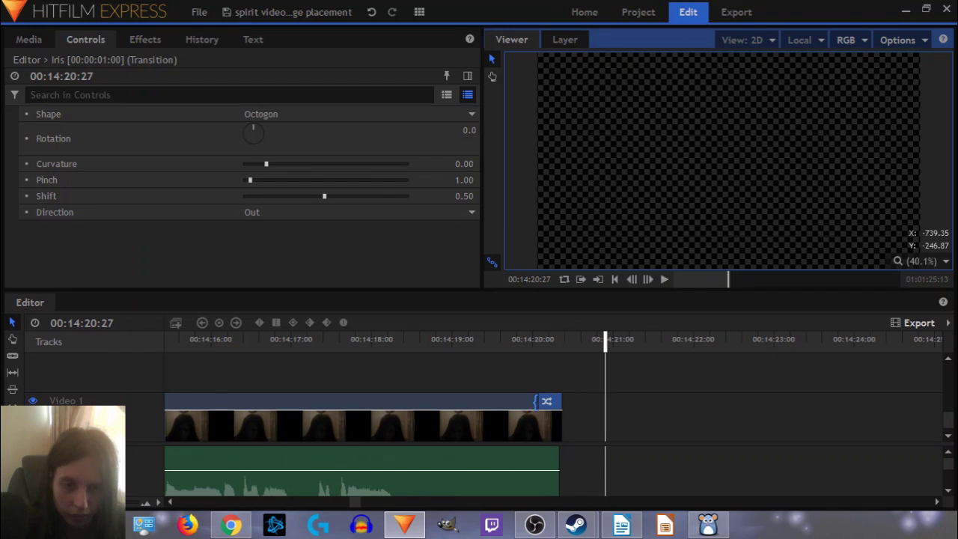
# Step: Lengthen the Iris transition to about two seconds, play it back, and delete it from the clip's end
pyautogui.moveTo(534, 402); pyautogui.dragTo(398, 402)
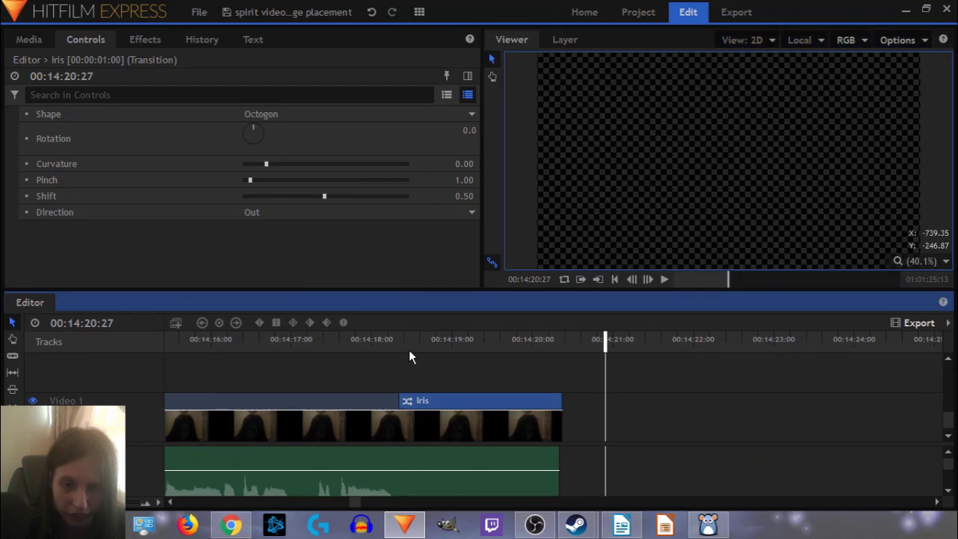
pyautogui.click(396, 341)
pyautogui.click(663, 279)
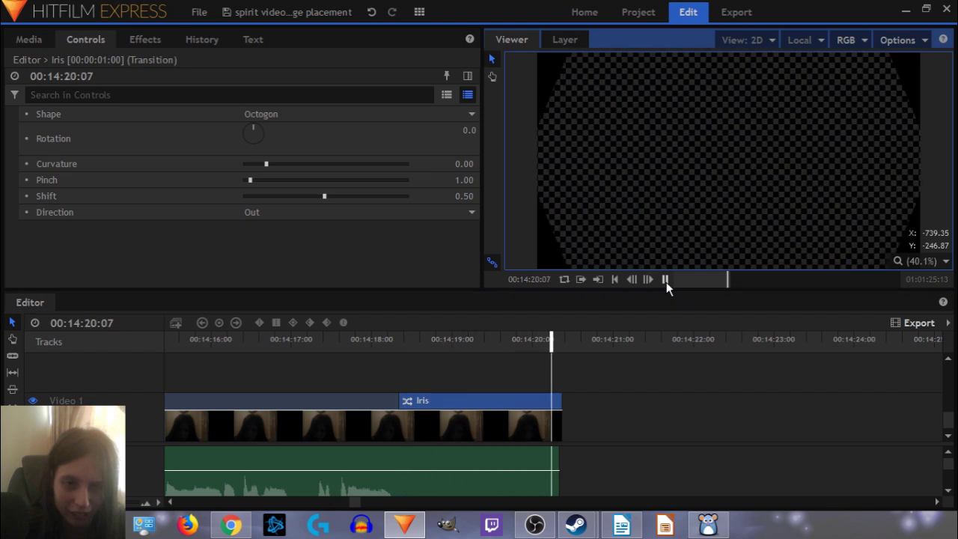
pyautogui.click(665, 279)
pyautogui.click(443, 402)
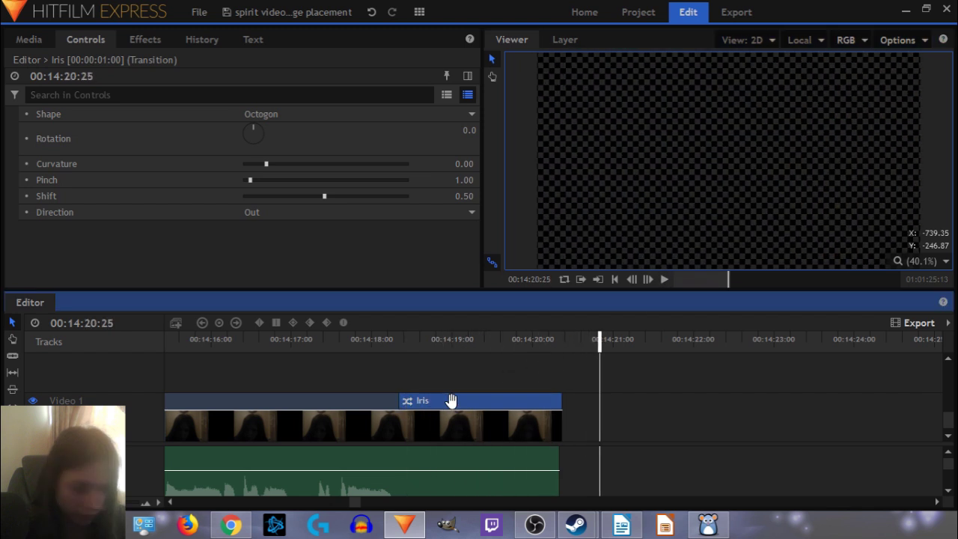
pyautogui.press('Delete')
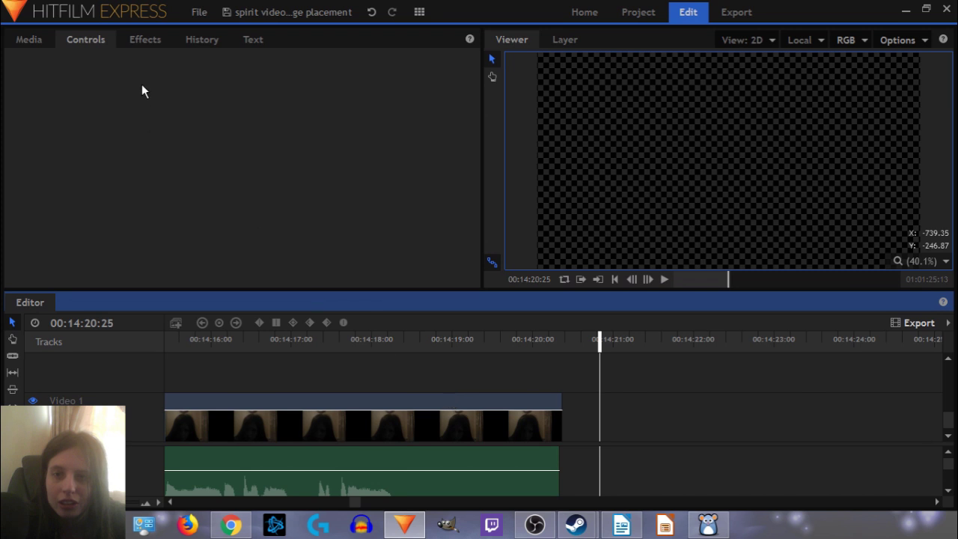
# Step: Add the Light Leak transition to the end of the last clip on Video 1 and play it back from 00:14:19:08
pyautogui.click(159, 41)
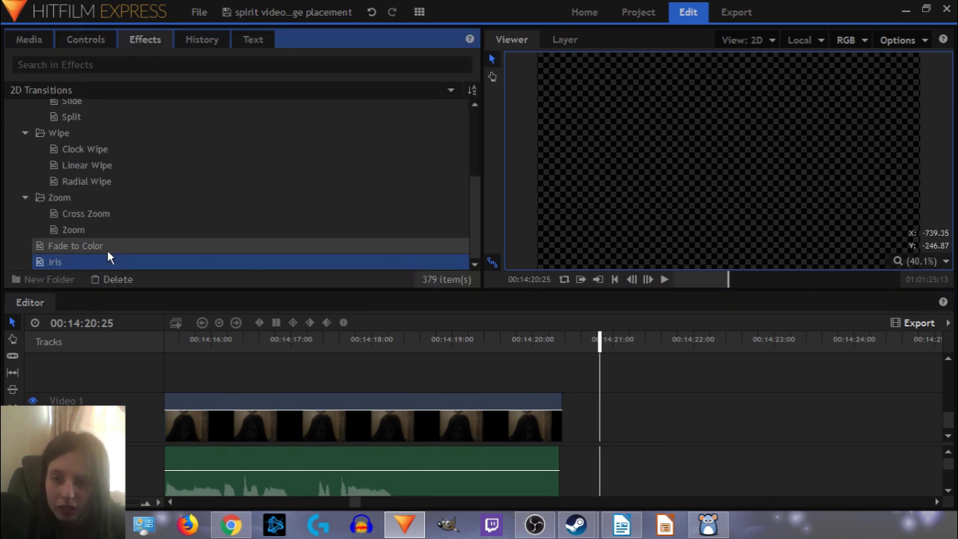
pyautogui.scroll(3, 107, 251)
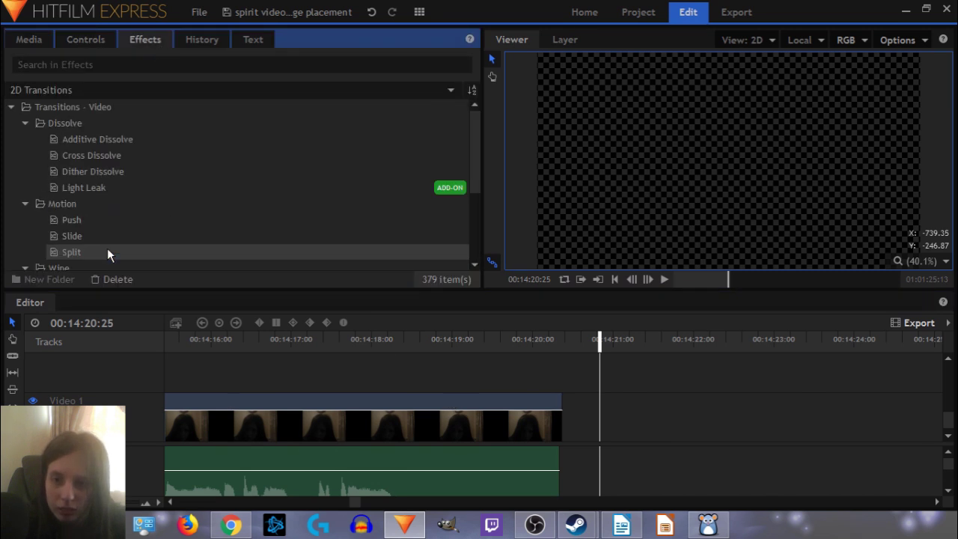
pyautogui.scroll(-3, 107, 254)
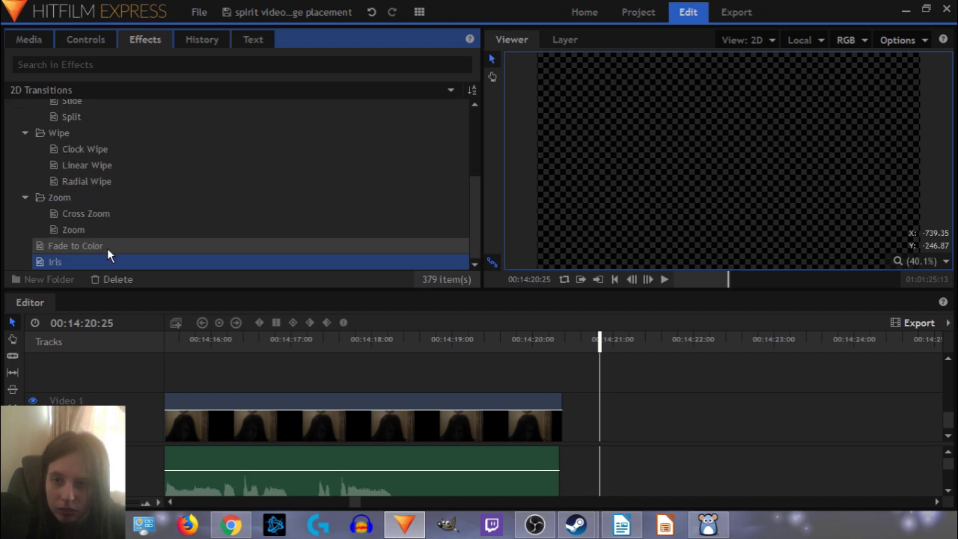
pyautogui.scroll(3, 107, 252)
pyautogui.scroll(-3, 107, 251)
pyautogui.scroll(3, 107, 251)
pyautogui.moveTo(69, 193); pyautogui.dragTo(551, 406)
pyautogui.click(475, 353)
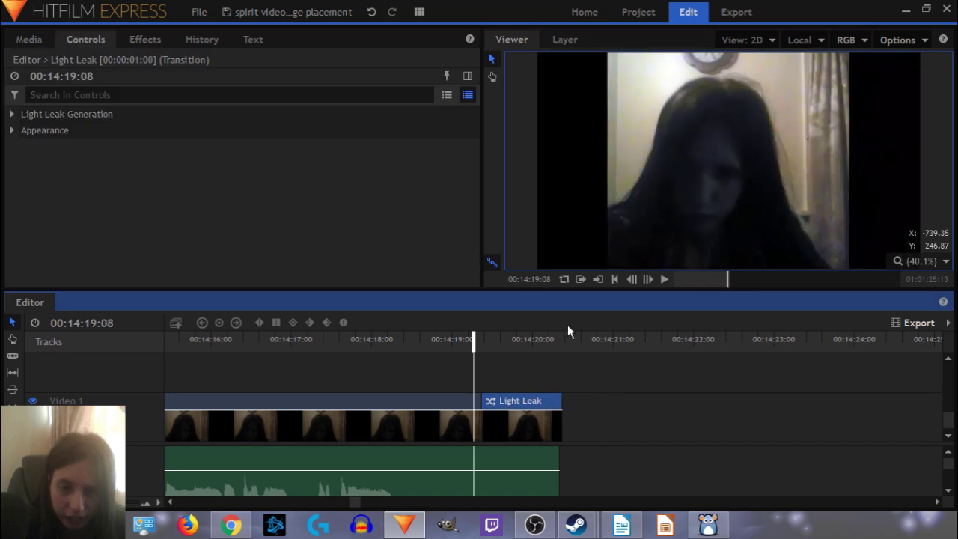
pyautogui.click(661, 279)
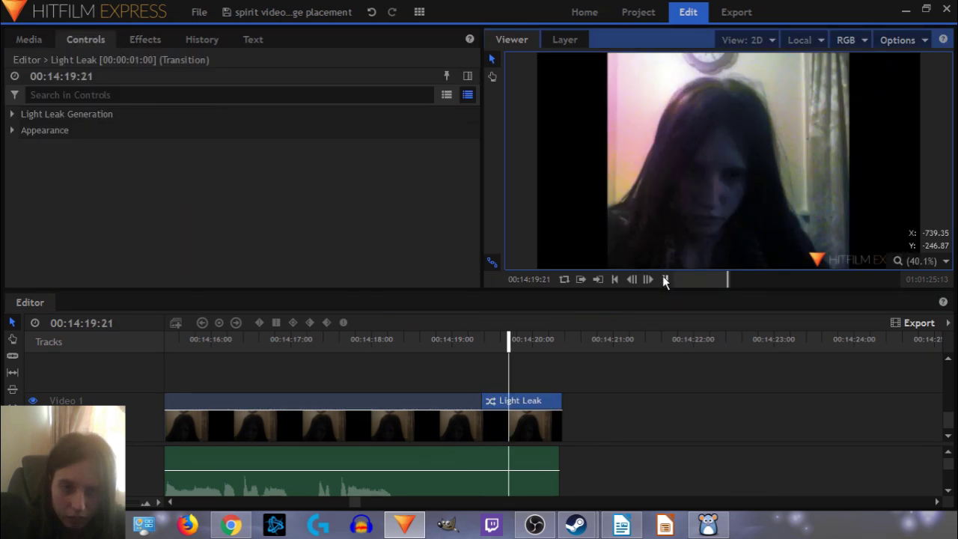
pyautogui.click(663, 278)
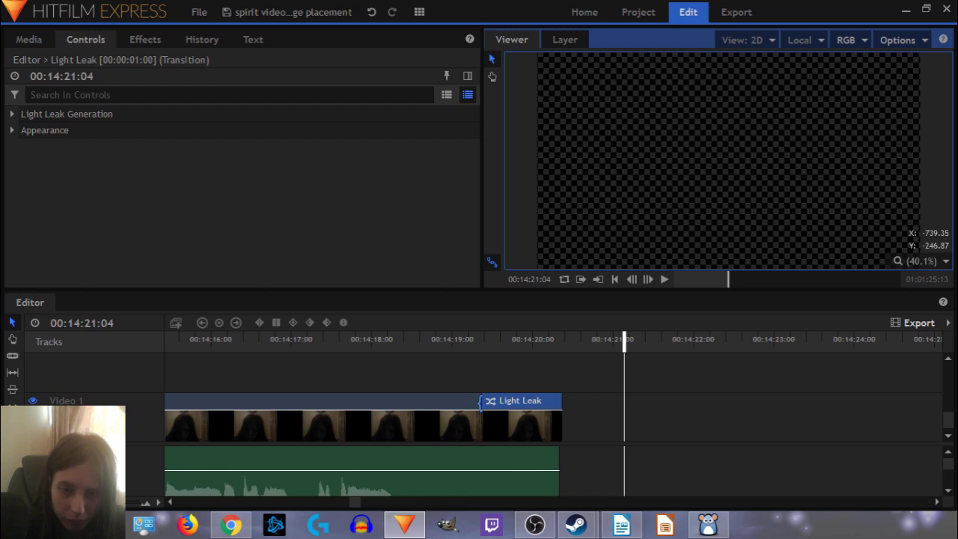
# Step: Lengthen the Light Leak transition to about 1.9 seconds and play it back from 00:14:18:13
pyautogui.moveTo(480, 401); pyautogui.dragTo(411, 408)
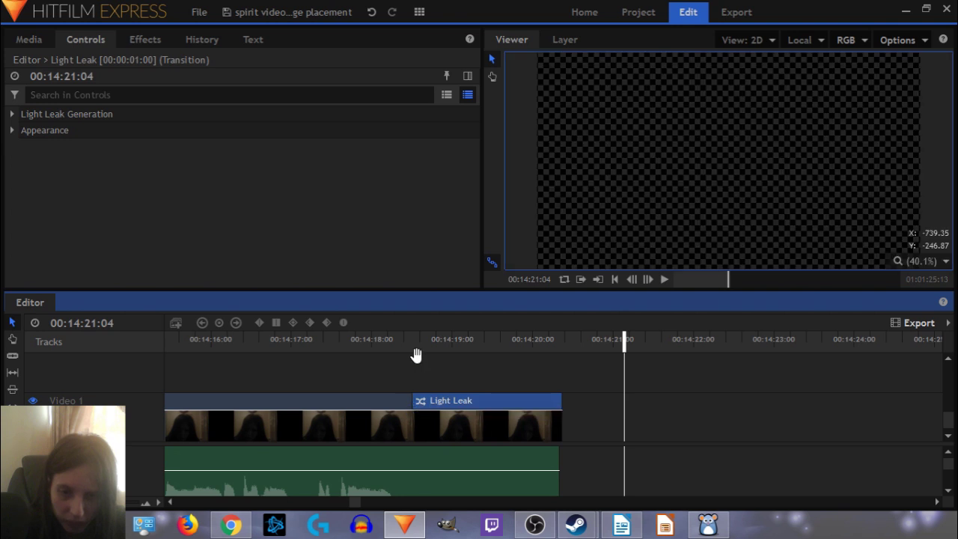
pyautogui.click(407, 343)
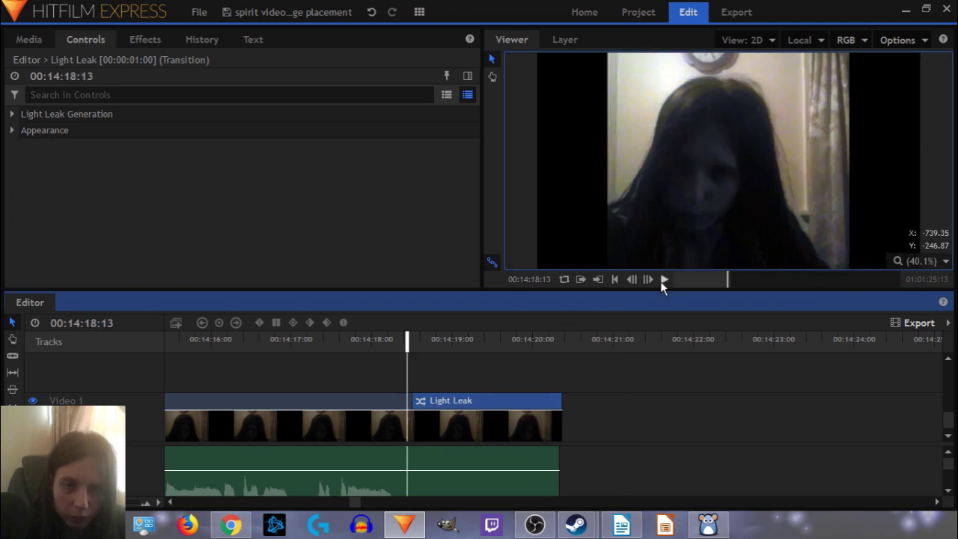
pyautogui.click(662, 280)
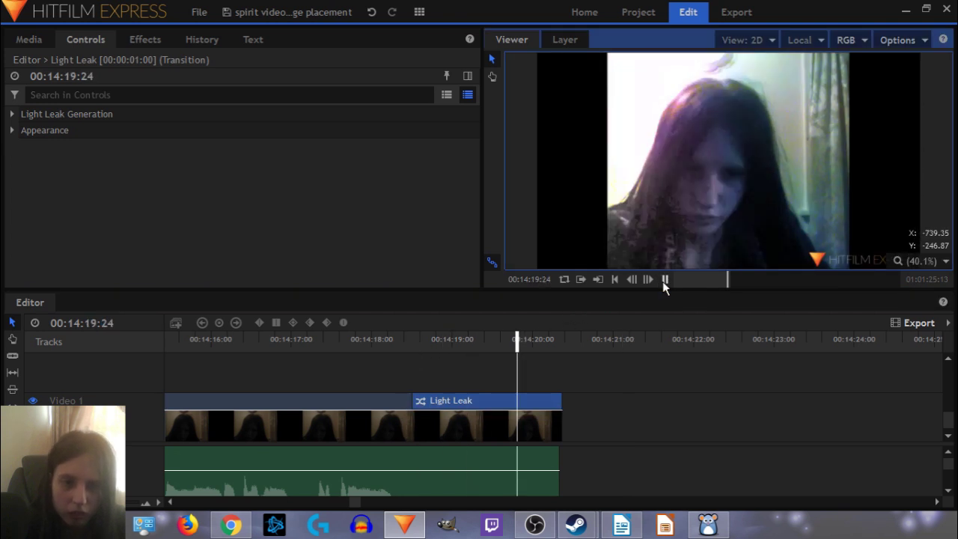
pyautogui.click(663, 279)
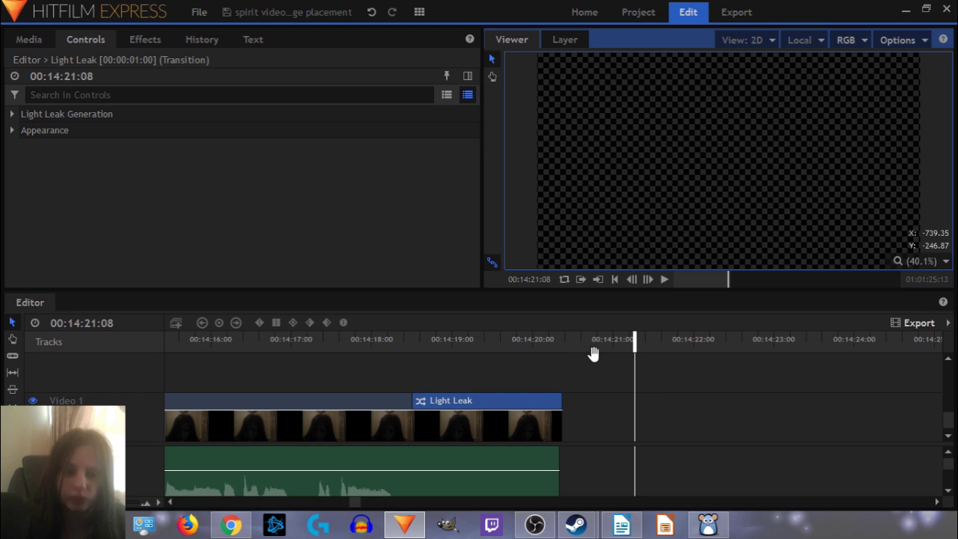
# Step: Add the timeline to the export queue and go to the Export screen
pyautogui.click(906, 322)
pyautogui.click(895, 360)
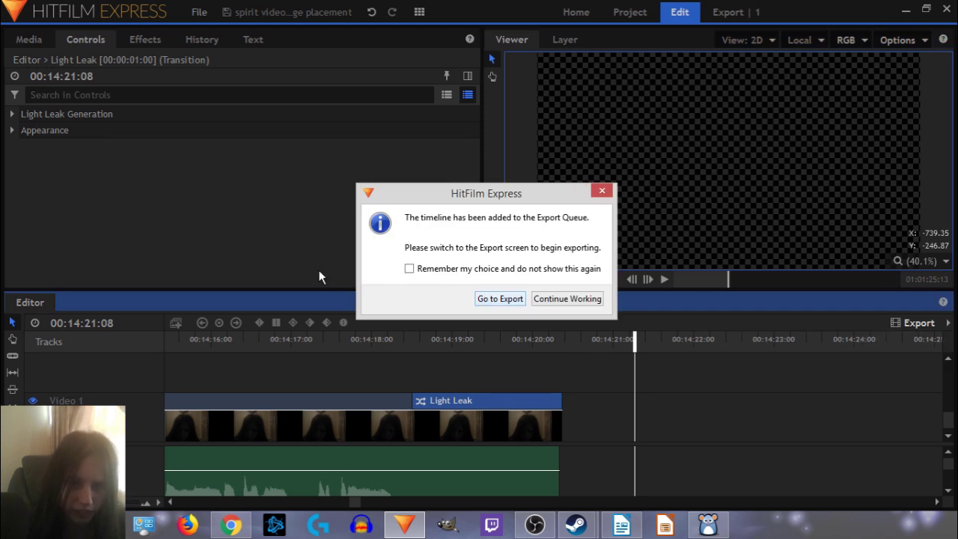
pyautogui.click(499, 299)
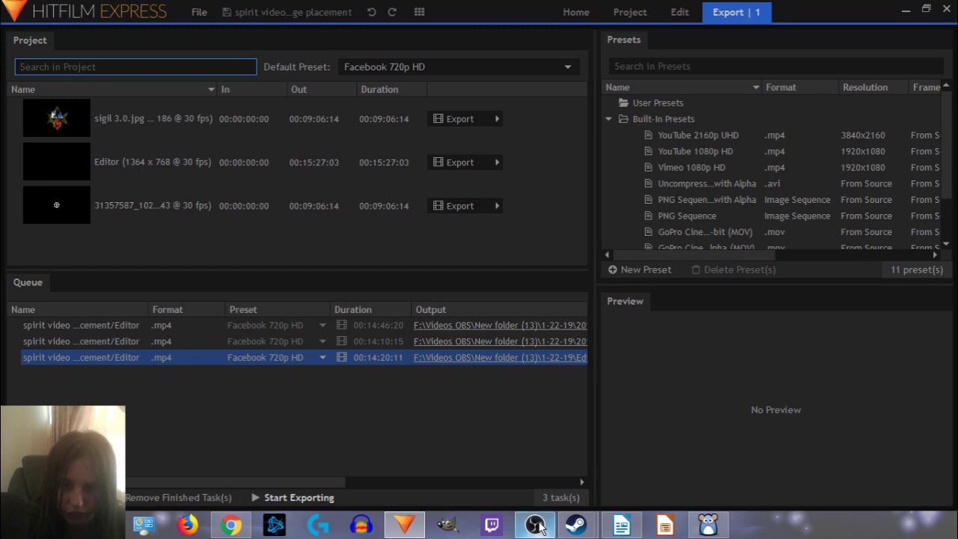
pyautogui.moveTo(534, 524)
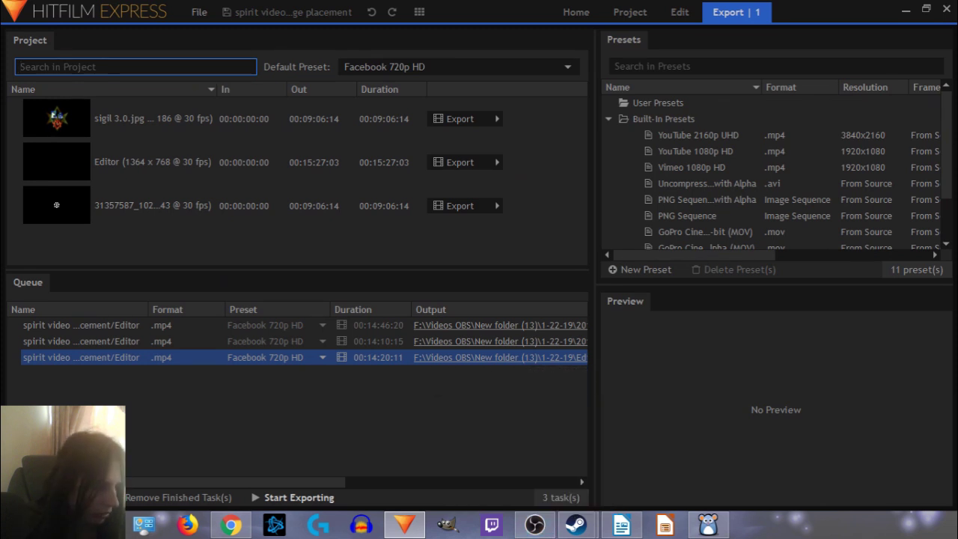
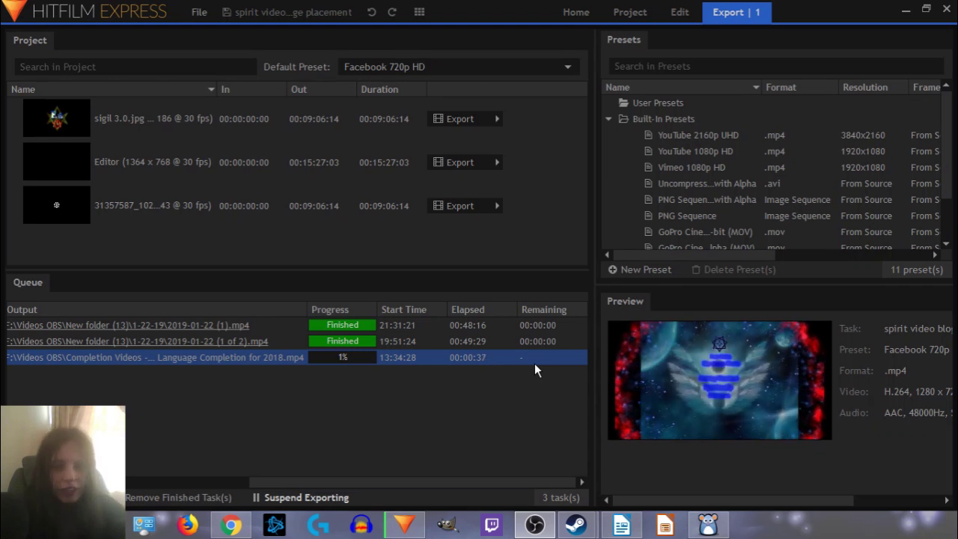
# Step: Return to the Edit screen and examine the end of the Light Leak transition frame by frame around 00:14:20:11
pyautogui.click(679, 12)
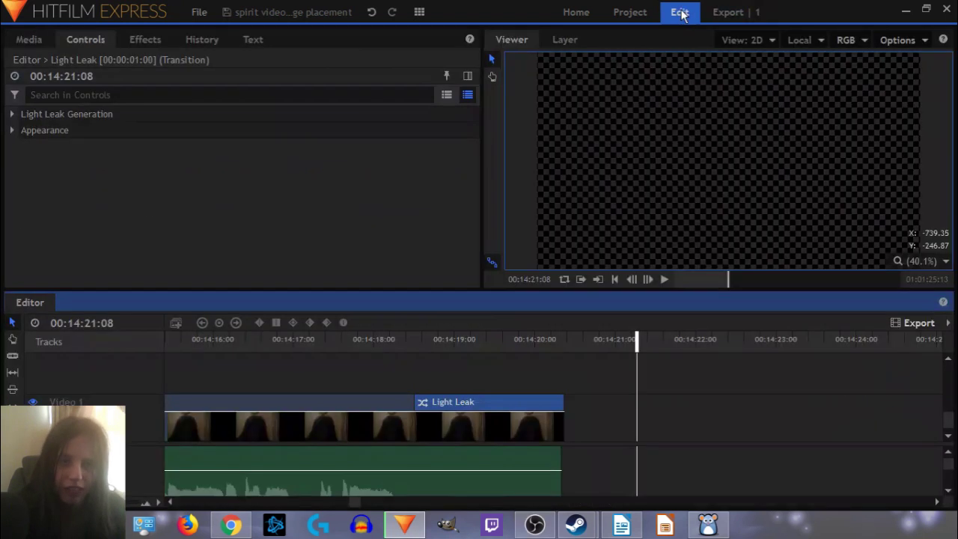
pyautogui.click(567, 345)
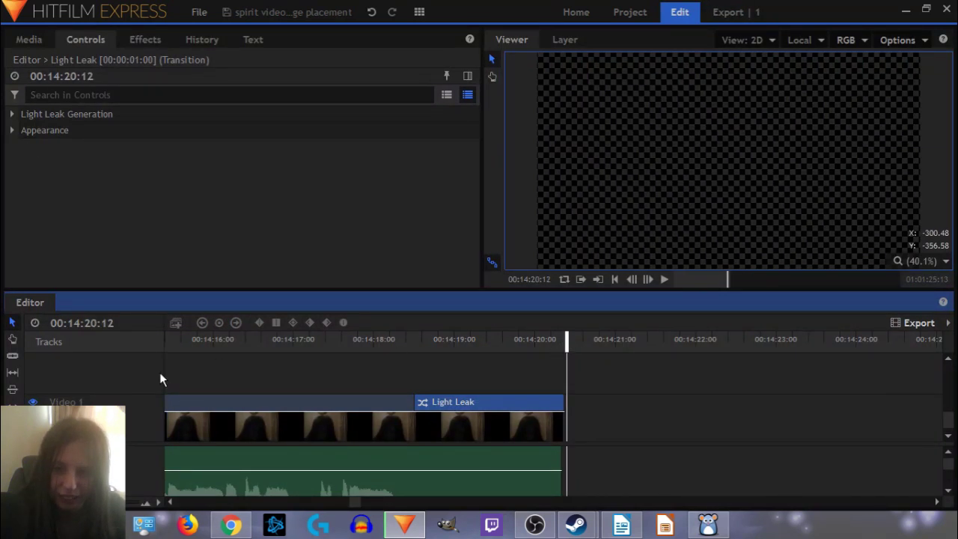
pyautogui.click(131, 325)
pyautogui.scroll(-6, 131, 325)
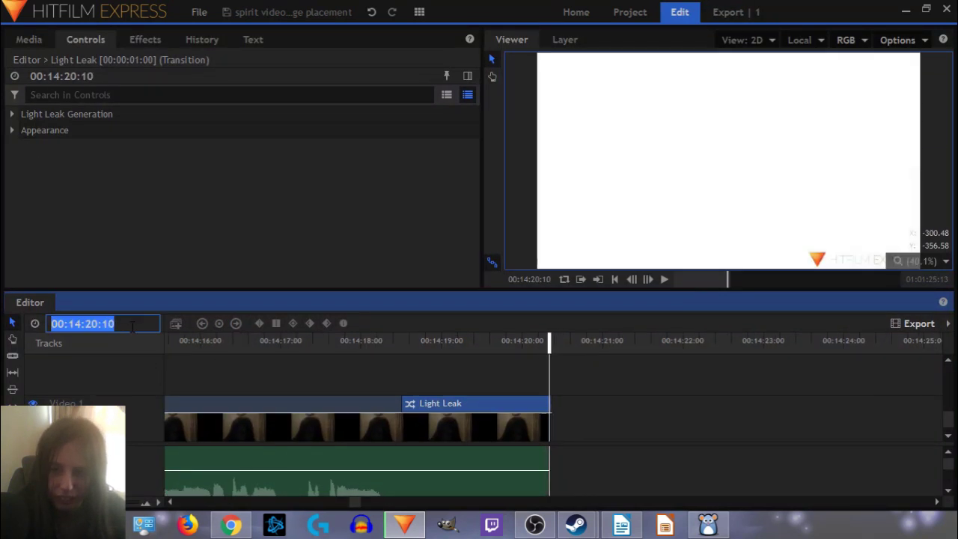
pyautogui.scroll(2, 132, 326)
pyautogui.scroll(3, 132, 326)
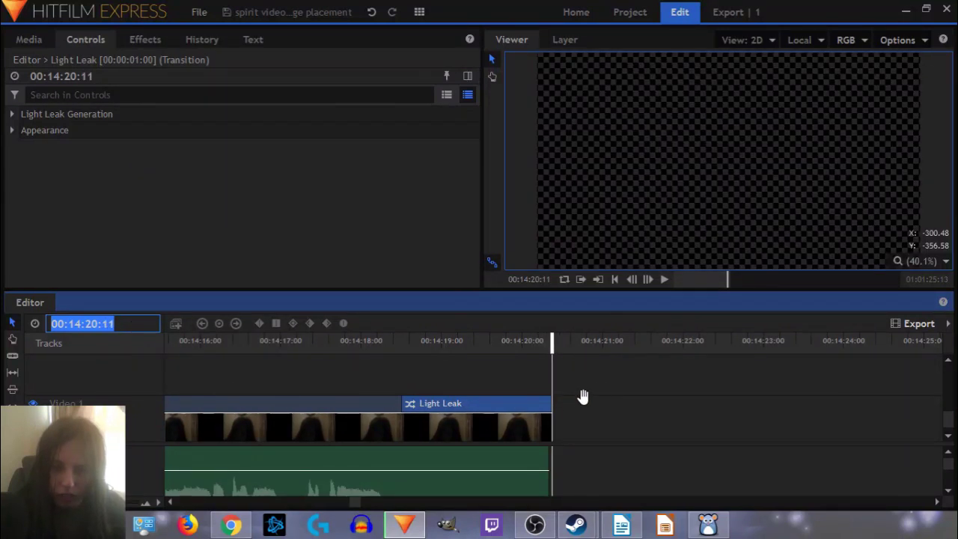
pyautogui.scroll(5, 602, 390)
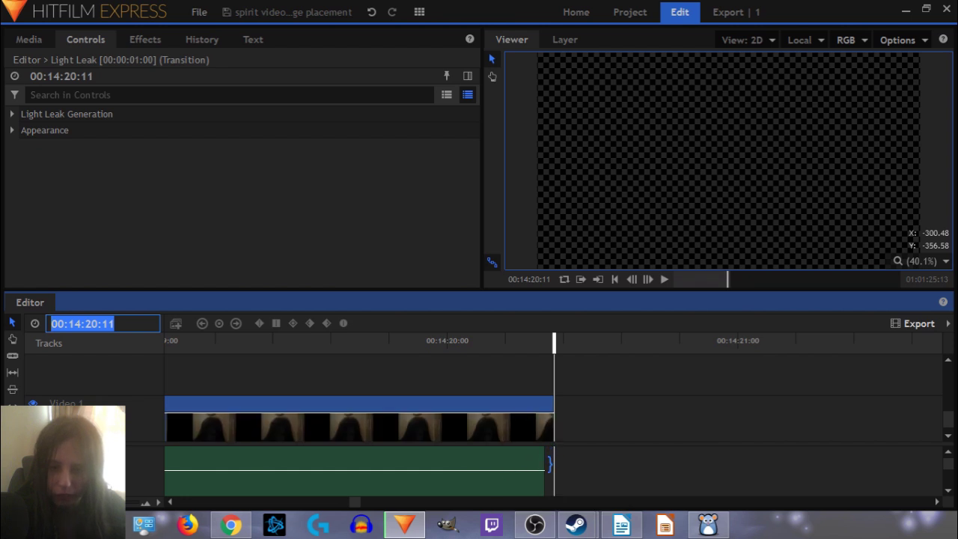
pyautogui.click(356, 505)
pyautogui.moveTo(356, 506)
pyautogui.mouseDown()
pyautogui.moveTo(341, 506)
pyautogui.moveTo(354, 505)
pyautogui.mouseUp()
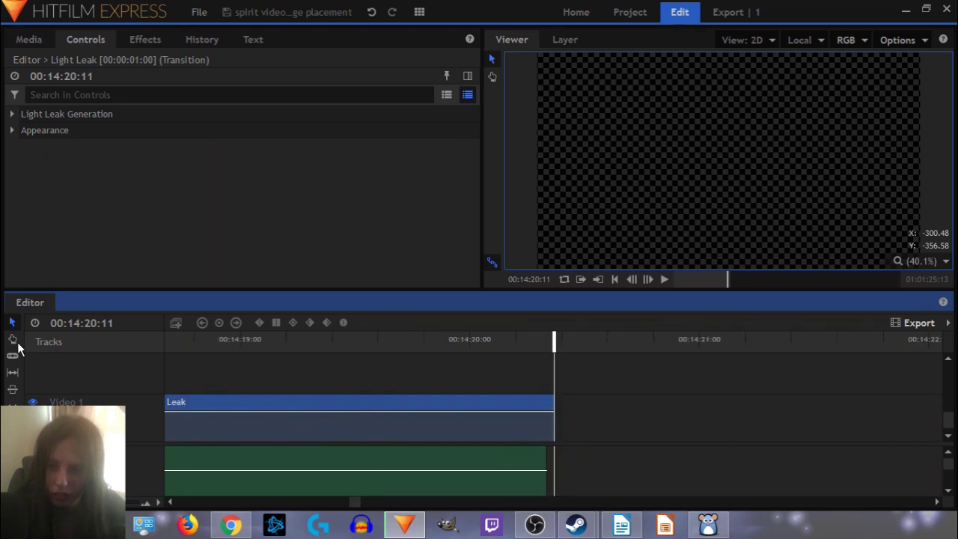
# Step: Switch to the Hand tool and look back through the video and audio tracks from the end of the timeline
pyautogui.click(14, 340)
pyautogui.moveTo(191, 385); pyautogui.dragTo(633, 285)
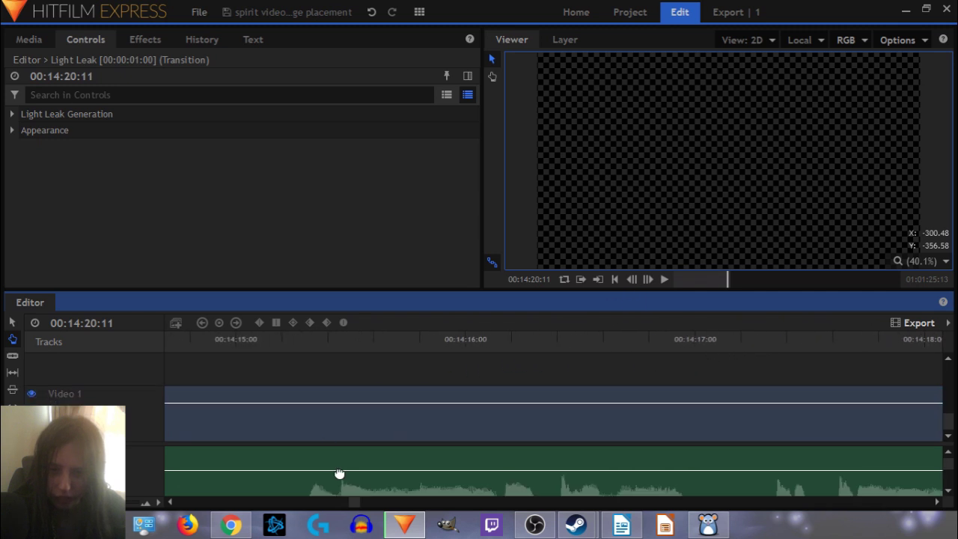
pyautogui.moveTo(338, 474); pyautogui.dragTo(722, 443)
pyautogui.moveTo(476, 454); pyautogui.dragTo(862, 499)
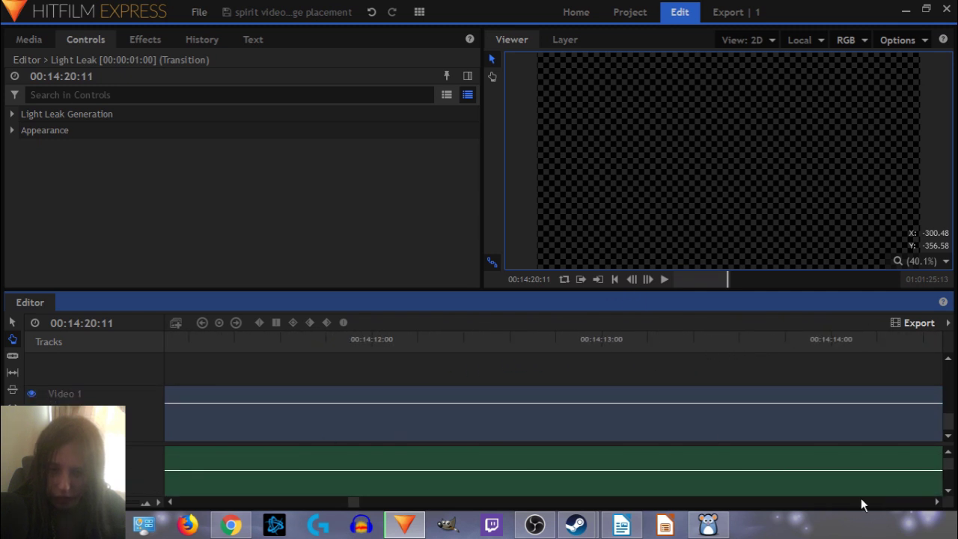
pyautogui.moveTo(308, 483); pyautogui.dragTo(597, 492)
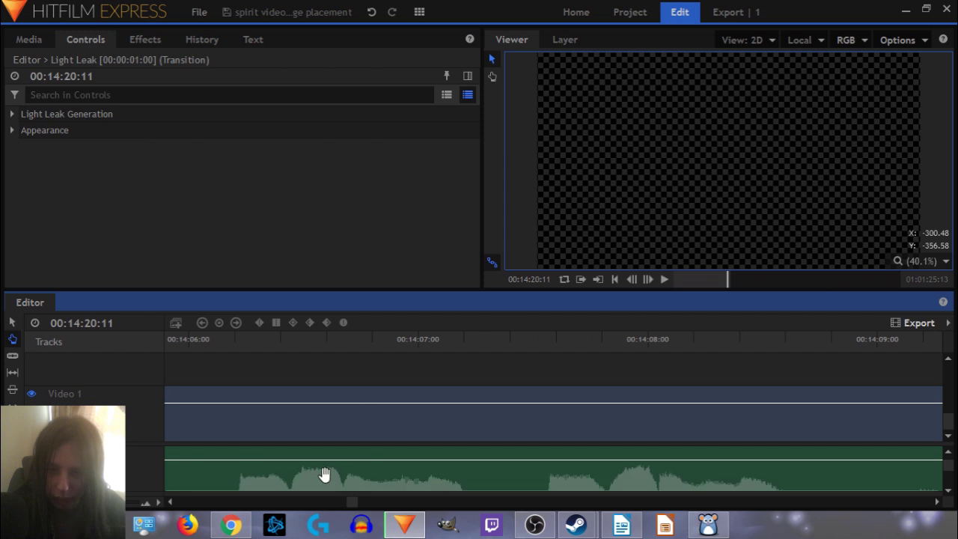
pyautogui.moveTo(325, 474); pyautogui.dragTo(830, 474)
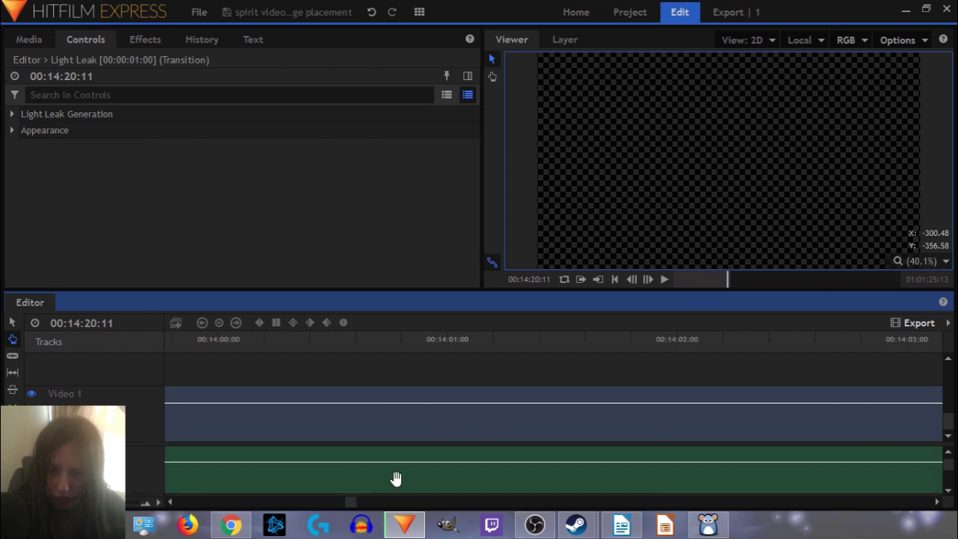
pyautogui.moveTo(396, 479); pyautogui.dragTo(763, 478)
pyautogui.moveTo(321, 487); pyautogui.dragTo(711, 483)
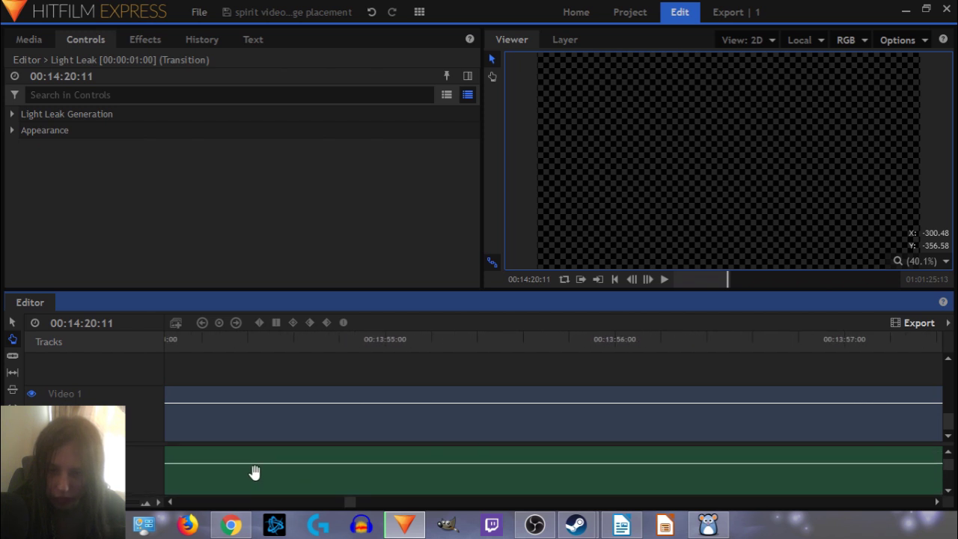
pyautogui.moveTo(255, 473); pyautogui.dragTo(516, 476)
pyautogui.moveTo(333, 471); pyautogui.dragTo(610, 483)
pyautogui.moveTo(274, 466); pyautogui.dragTo(679, 459)
pyautogui.moveTo(272, 447); pyautogui.dragTo(764, 460)
pyautogui.scroll(-2, 357, 465)
pyautogui.scroll(-5, 357, 465)
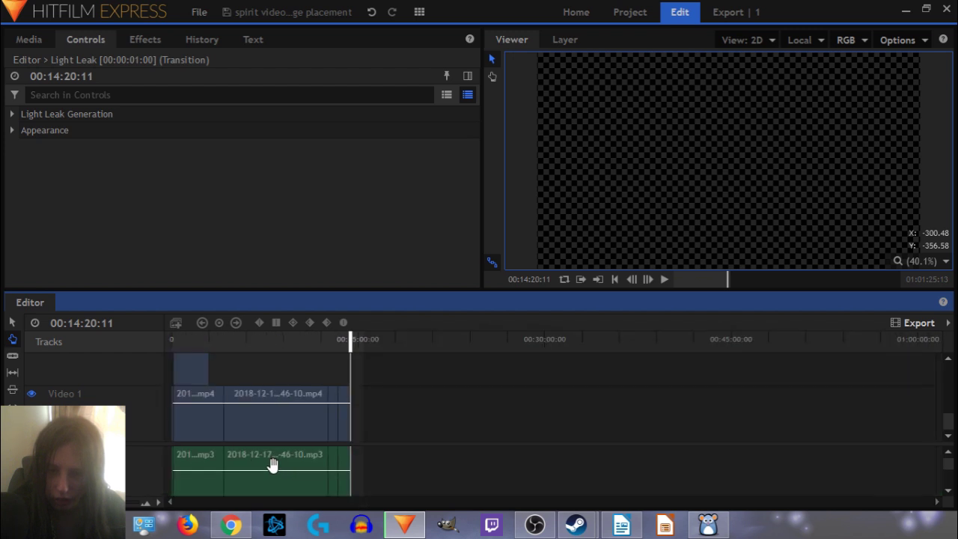
# Step: Inspect the cut between intro 2.mp4 and the first recorded clip with the playhead at 00:00:09:03
pyautogui.scroll(4, 219, 454)
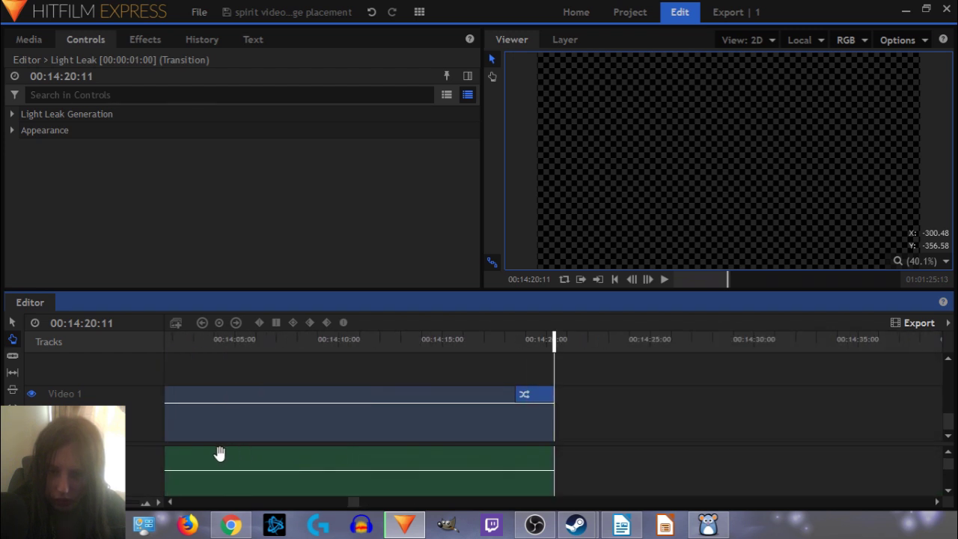
pyautogui.moveTo(355, 506); pyautogui.dragTo(177, 504)
pyautogui.click(331, 505)
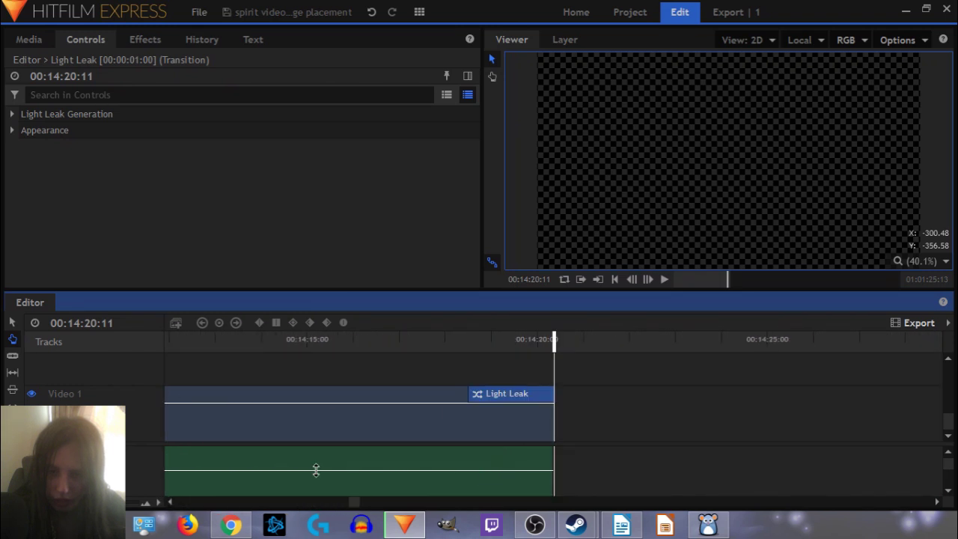
pyautogui.moveTo(354, 502); pyautogui.dragTo(163, 493)
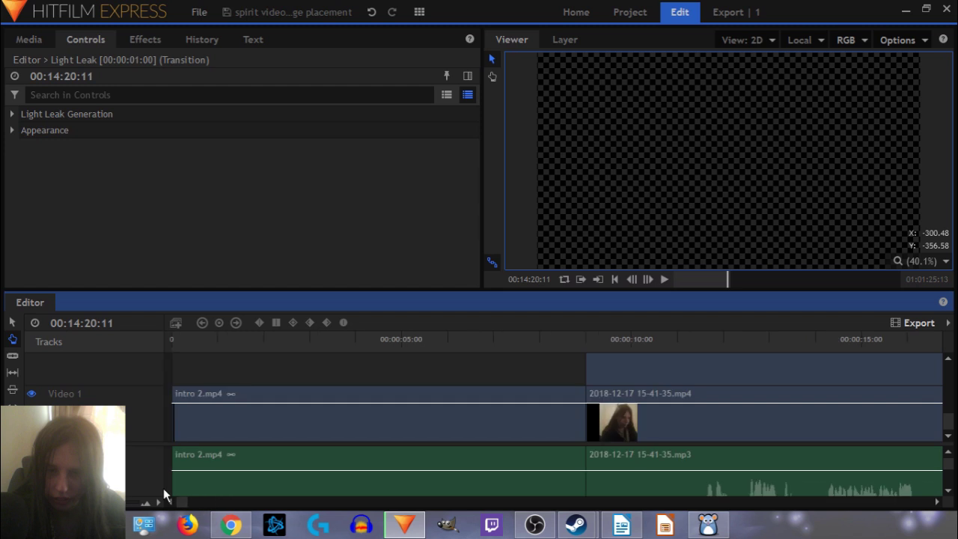
pyautogui.click(590, 340)
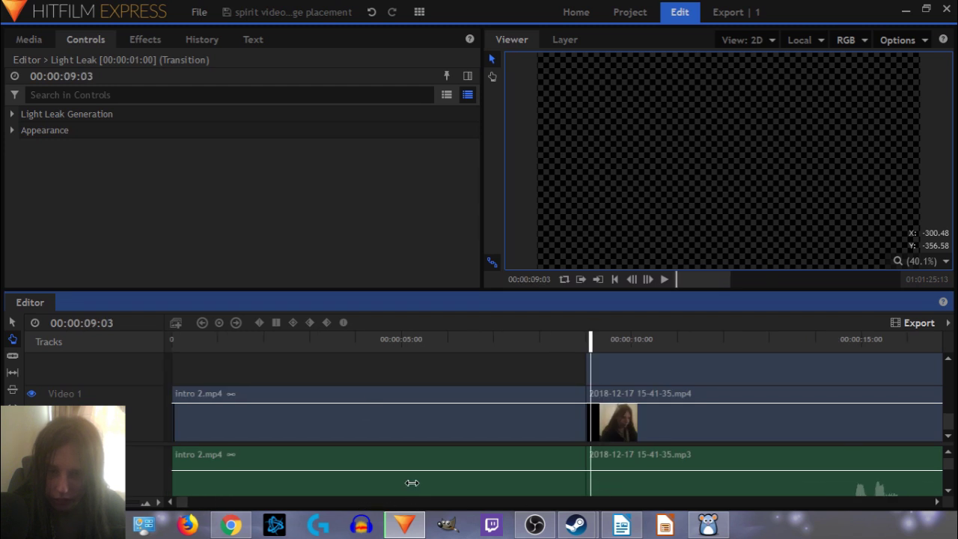
pyautogui.scroll(3, 420, 483)
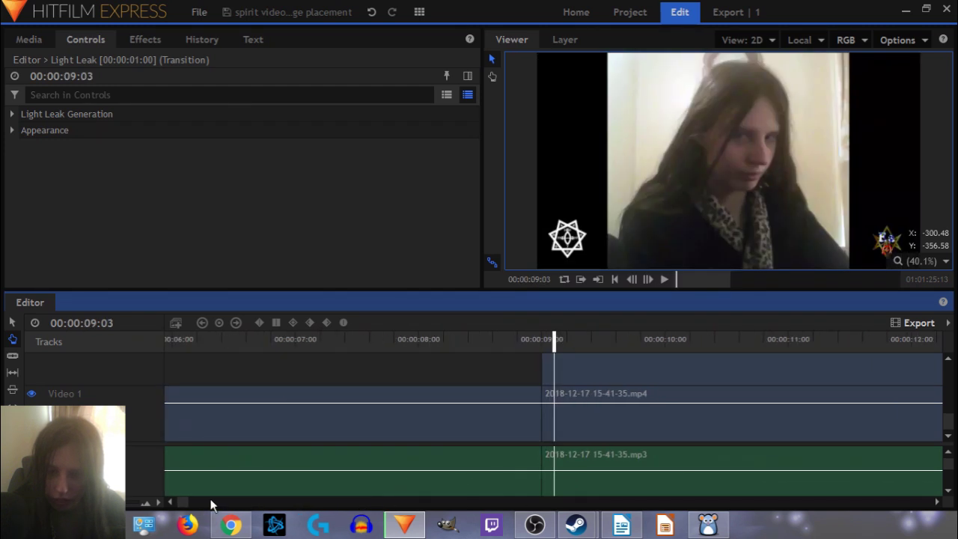
# Step: Examine the Push transition on Video 1 and the audio cut beneath it with the playhead at 00:04:12:04
pyautogui.moveTo(183, 501); pyautogui.dragTo(231, 501)
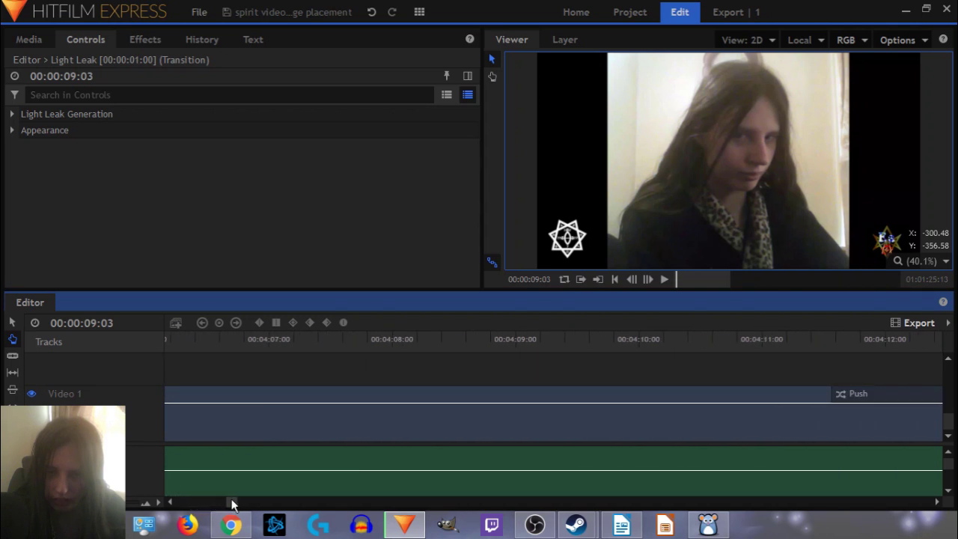
pyautogui.click(903, 350)
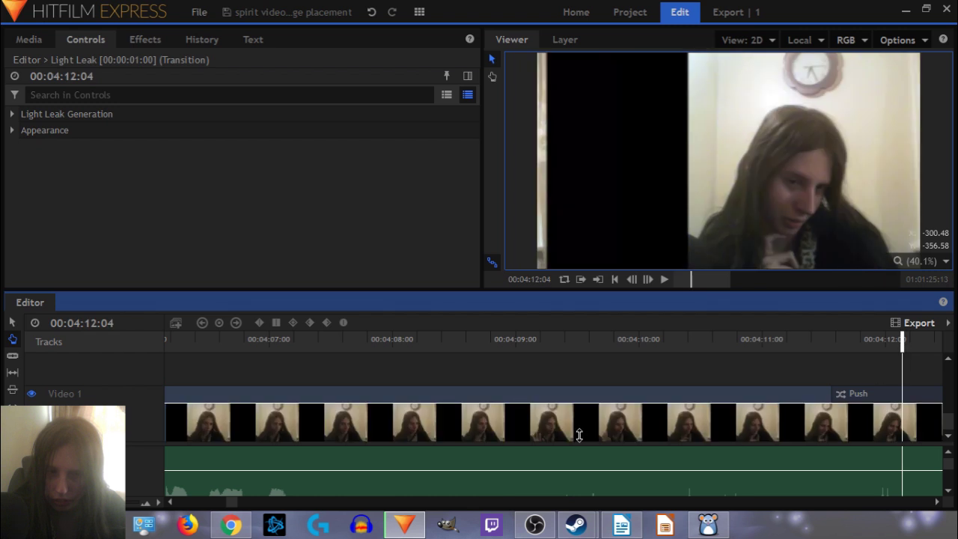
pyautogui.scroll(-1, 578, 435)
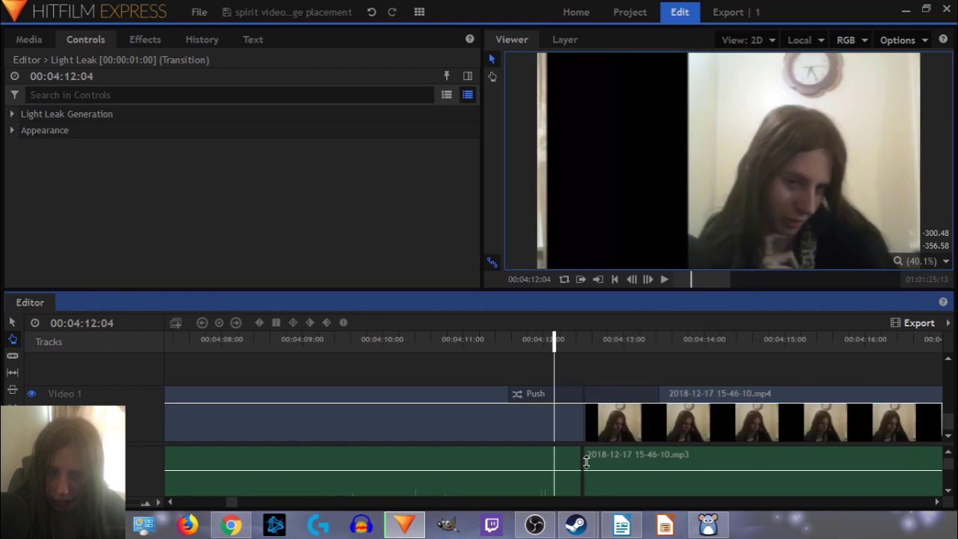
pyautogui.scroll(1, 586, 462)
pyautogui.scroll(1, 631, 491)
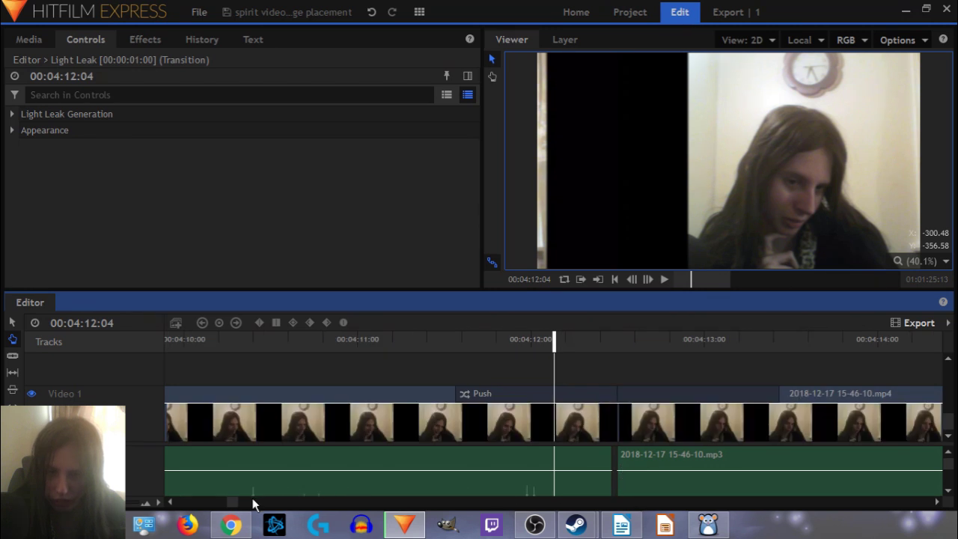
pyautogui.scroll(1, 237, 511)
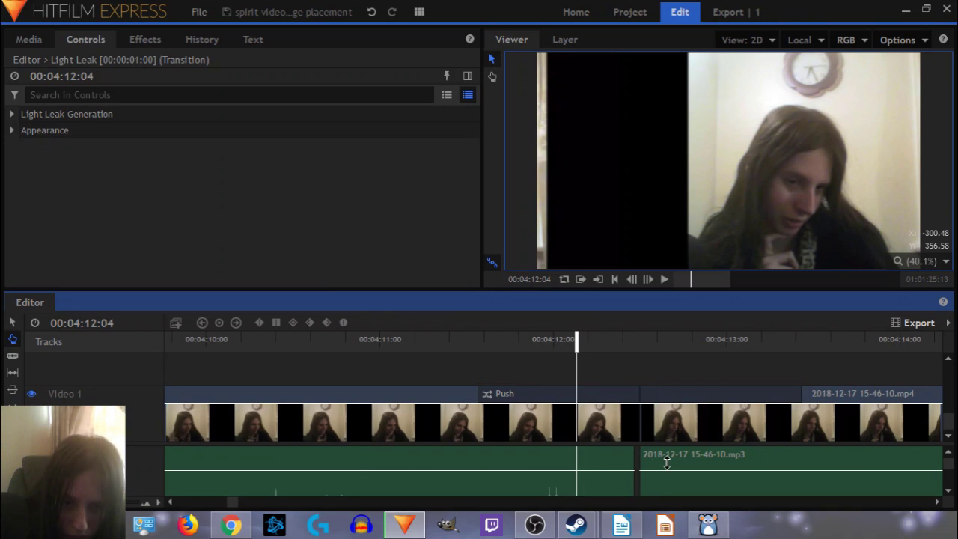
pyautogui.scroll(-5, 667, 457)
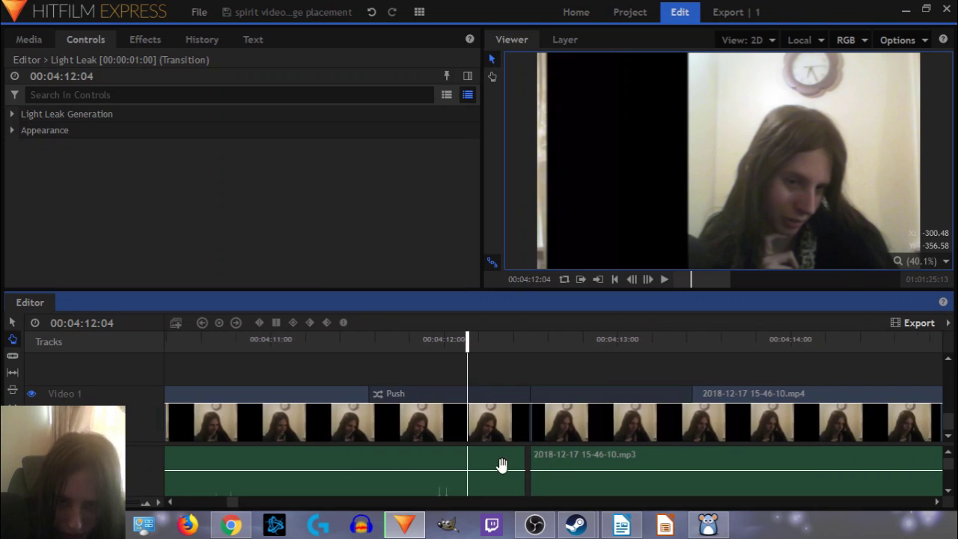
pyautogui.scroll(-12, 706, 455)
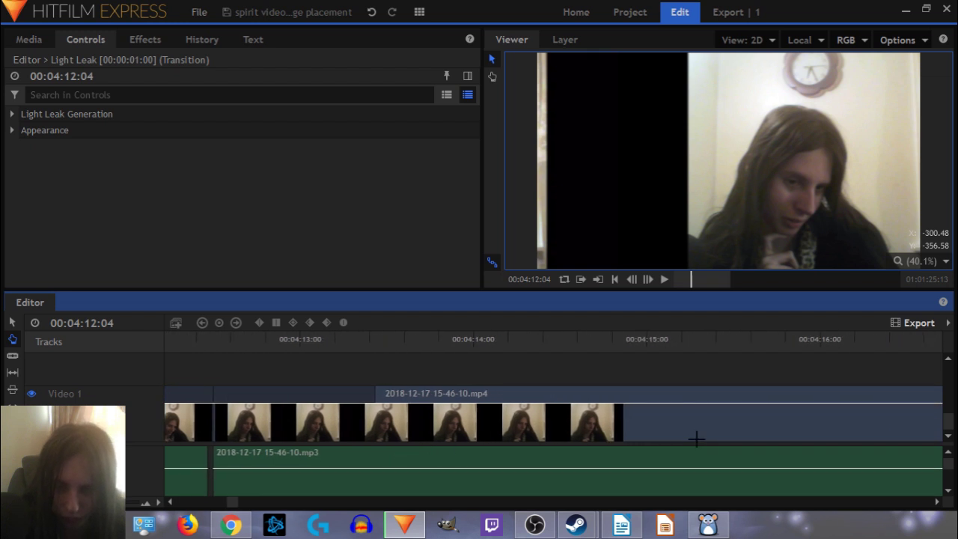
pyautogui.press('-')
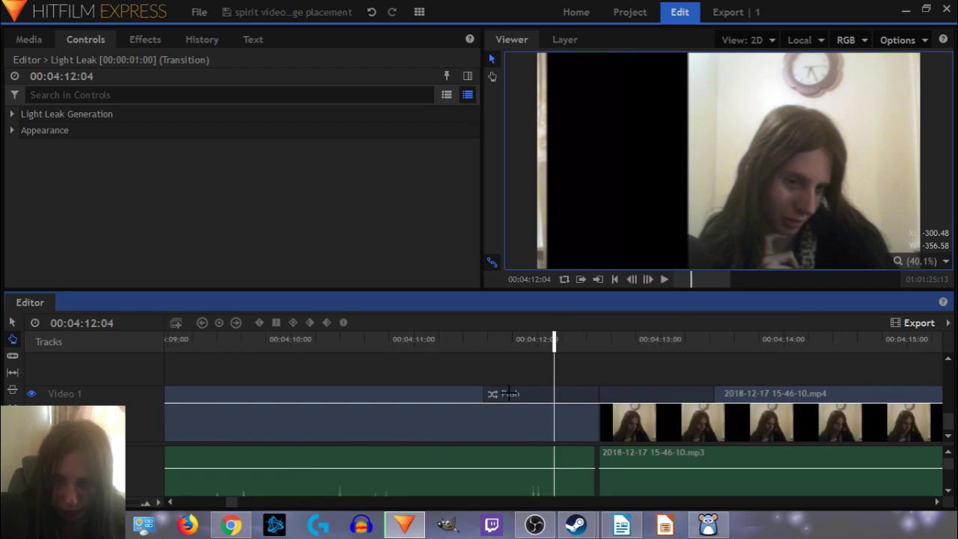
pyautogui.click(911, 339)
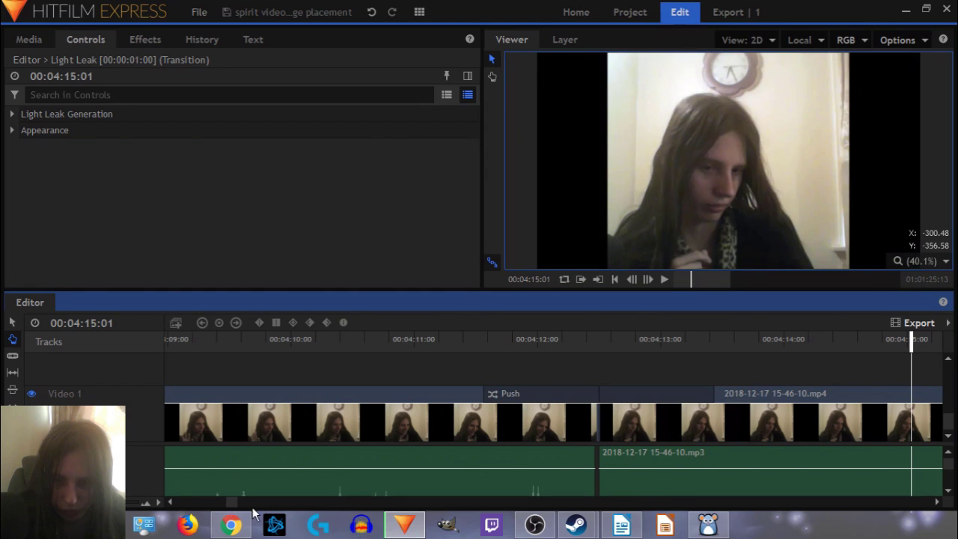
pyautogui.scroll(-15, 622, 358)
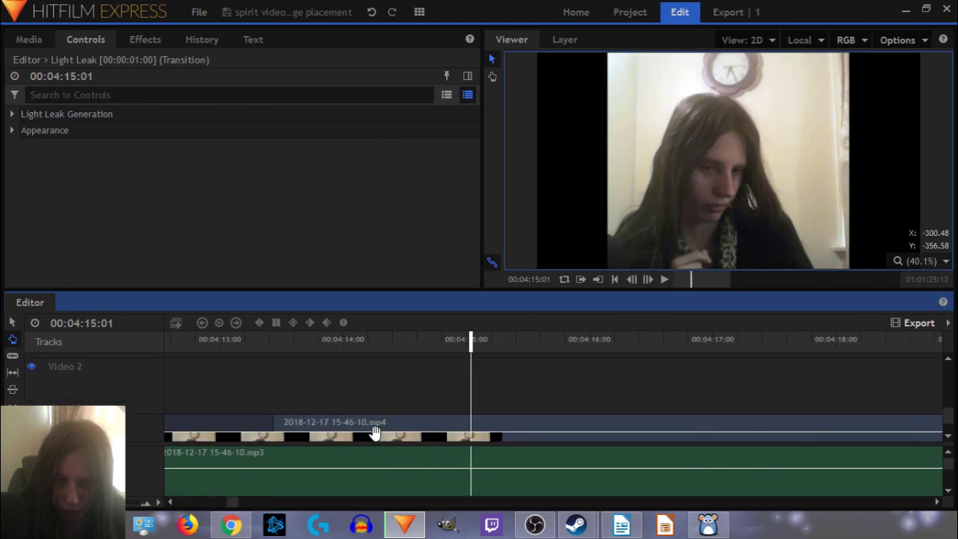
pyautogui.scroll(-15, 622, 359)
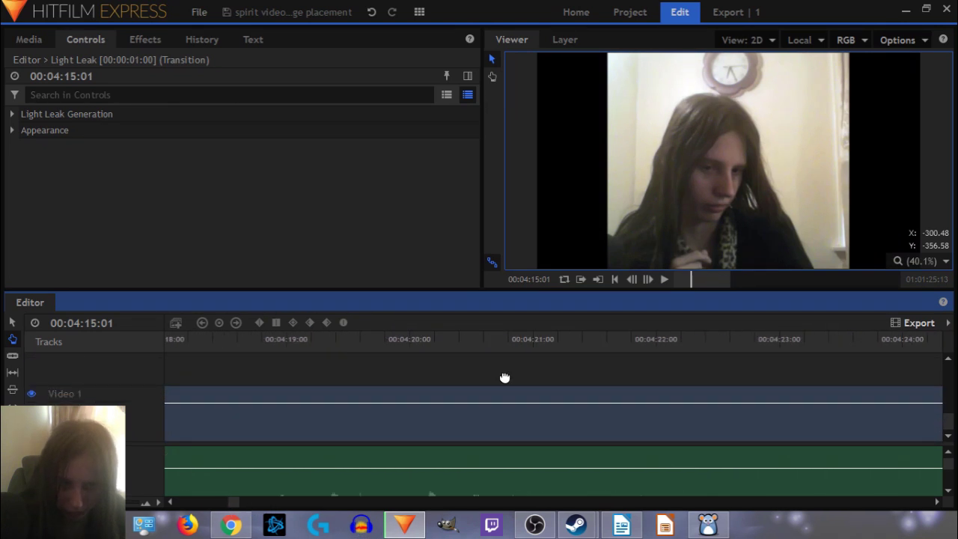
pyautogui.moveTo(798, 415); pyautogui.dragTo(400, 383)
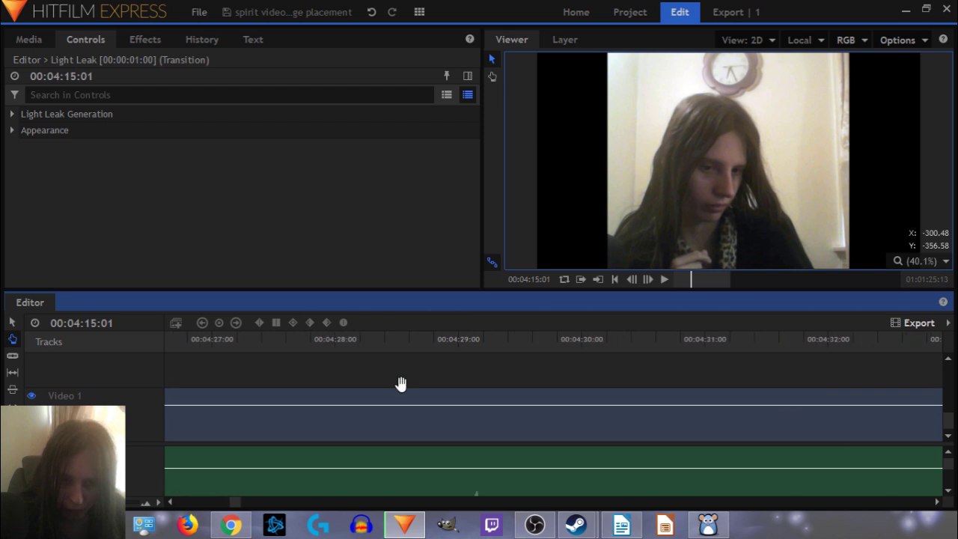
pyautogui.moveTo(846, 419); pyautogui.dragTo(531, 403)
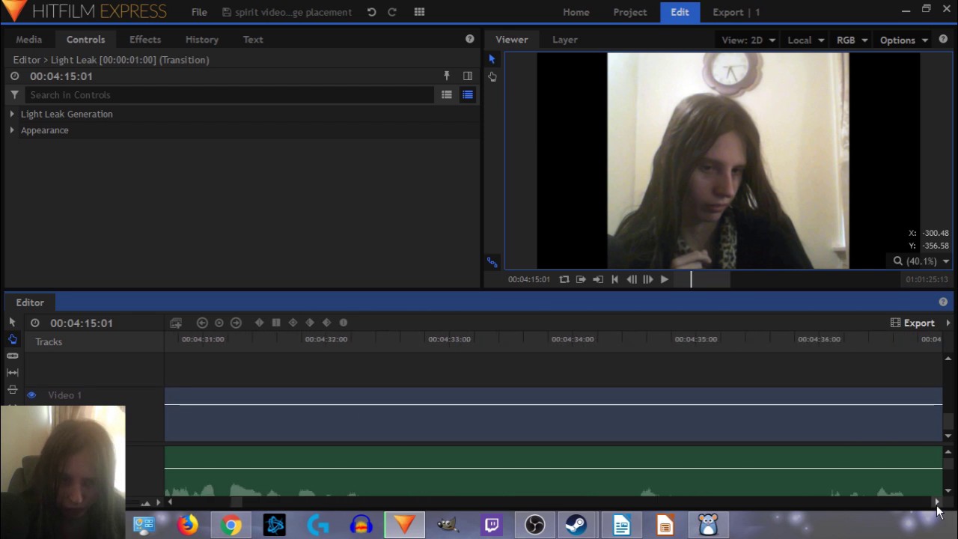
pyautogui.click(936, 502)
pyautogui.click(937, 502)
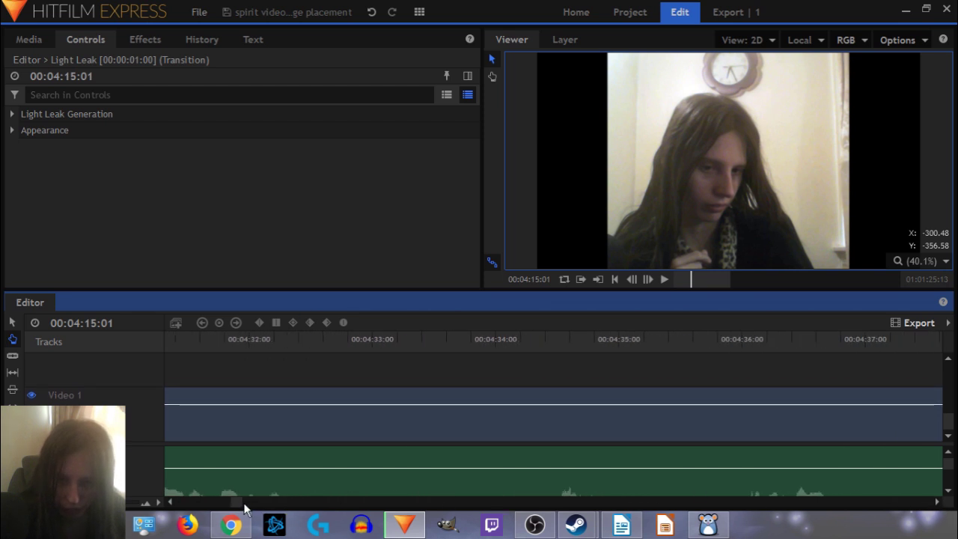
pyautogui.moveTo(240, 502); pyautogui.dragTo(342, 515)
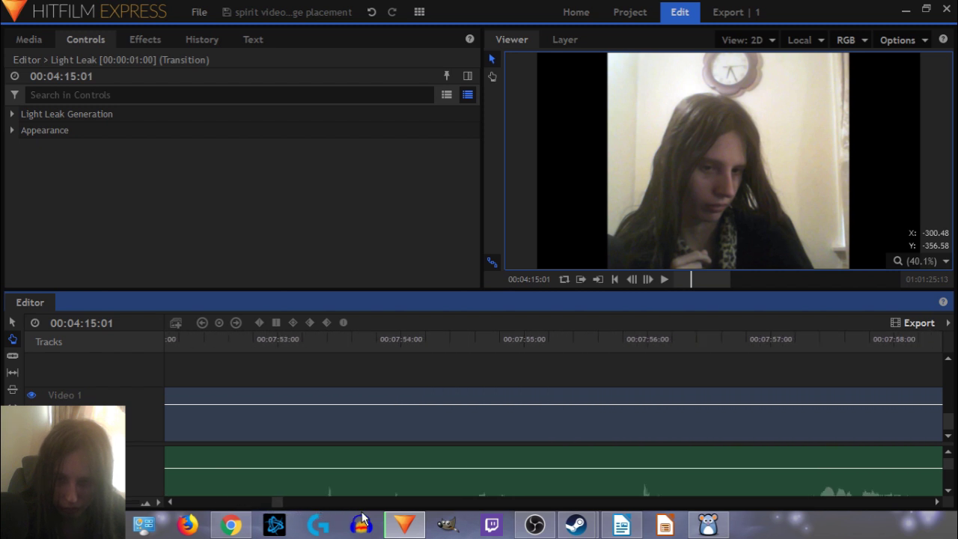
pyautogui.moveTo(277, 502); pyautogui.dragTo(343, 503)
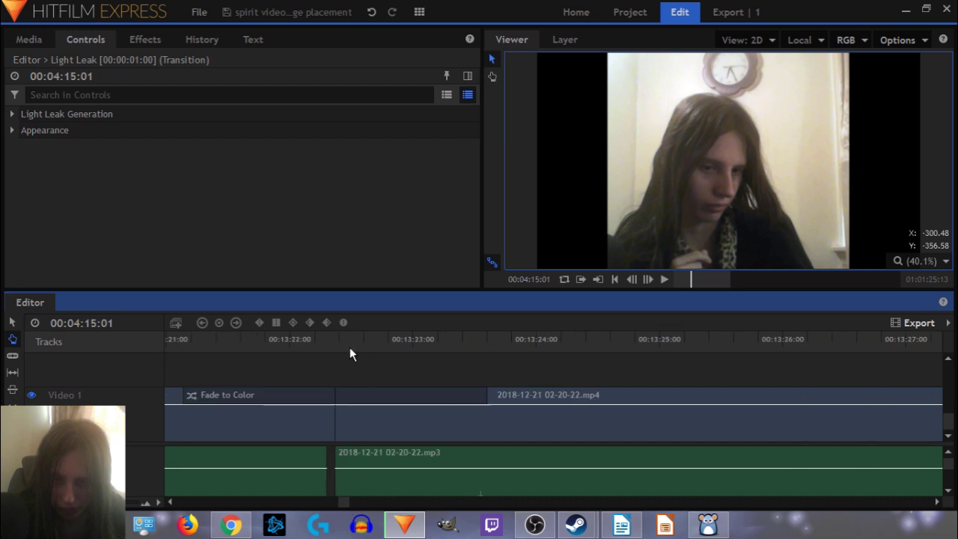
pyautogui.click(319, 345)
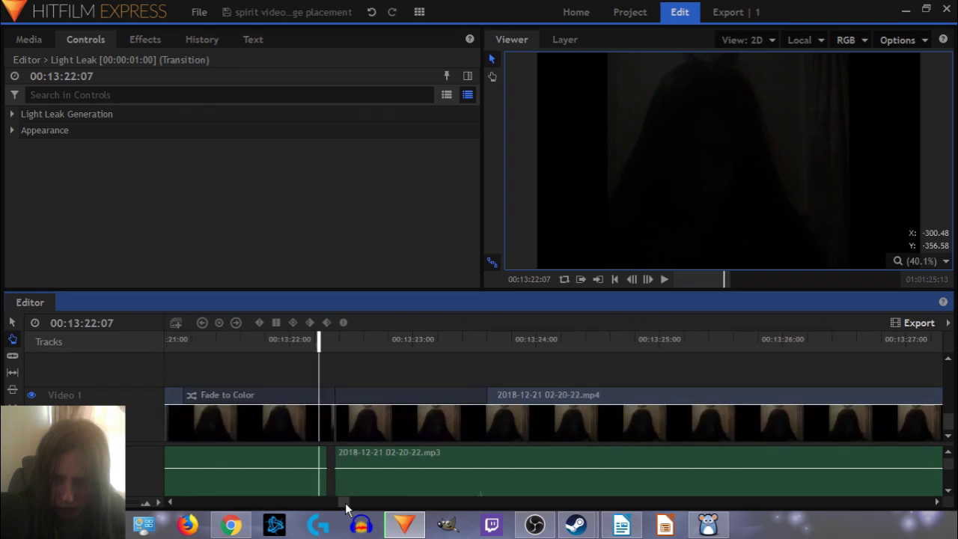
# Step: Check the progress of the running task in the export queue and return to the start of the timeline
pyautogui.scroll(-2, 390, 472)
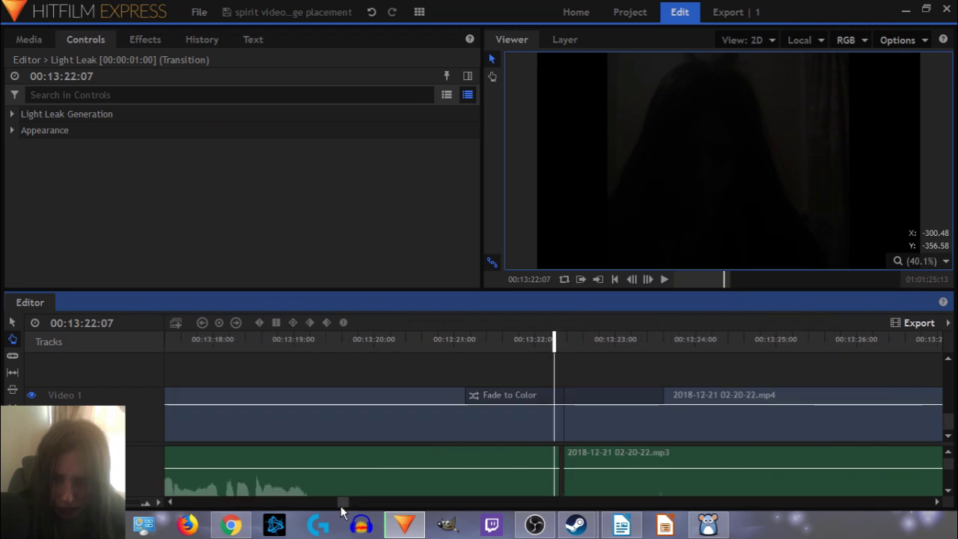
pyautogui.moveTo(341, 507); pyautogui.dragTo(163, 489)
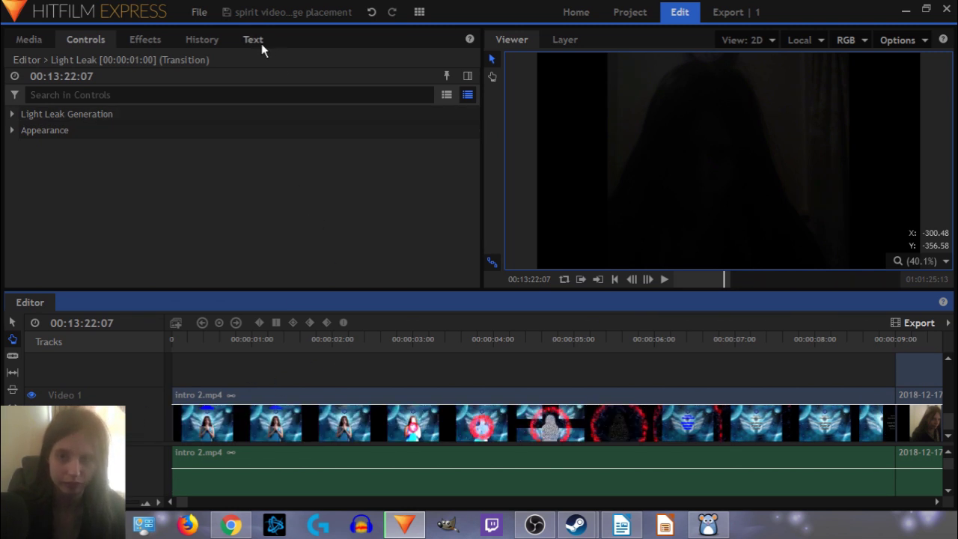
pyautogui.click(737, 11)
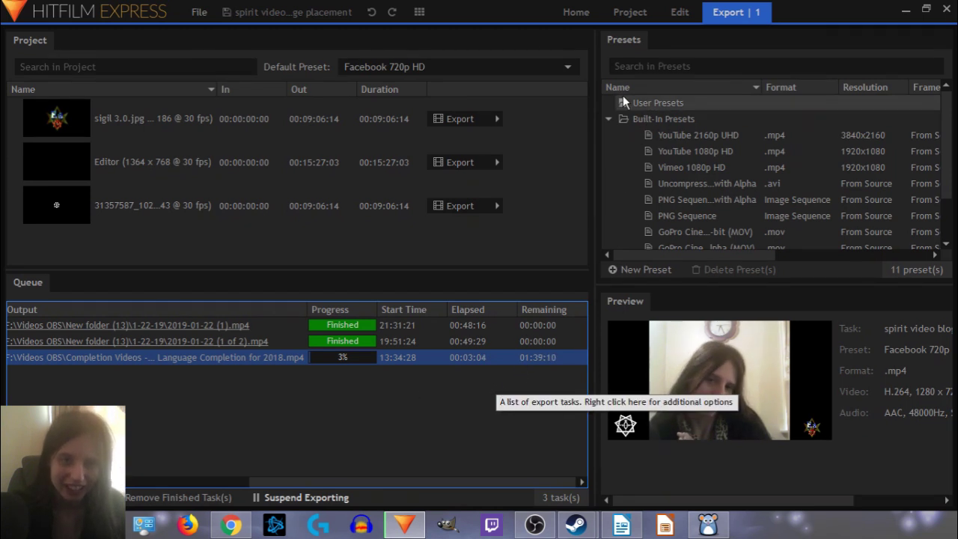
pyautogui.click(680, 12)
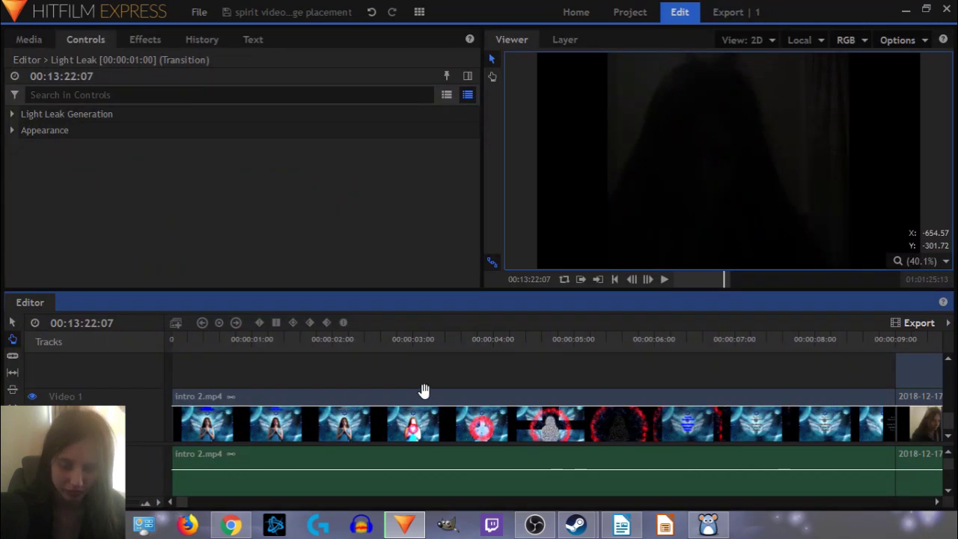
pyautogui.scroll(-5, 423, 390)
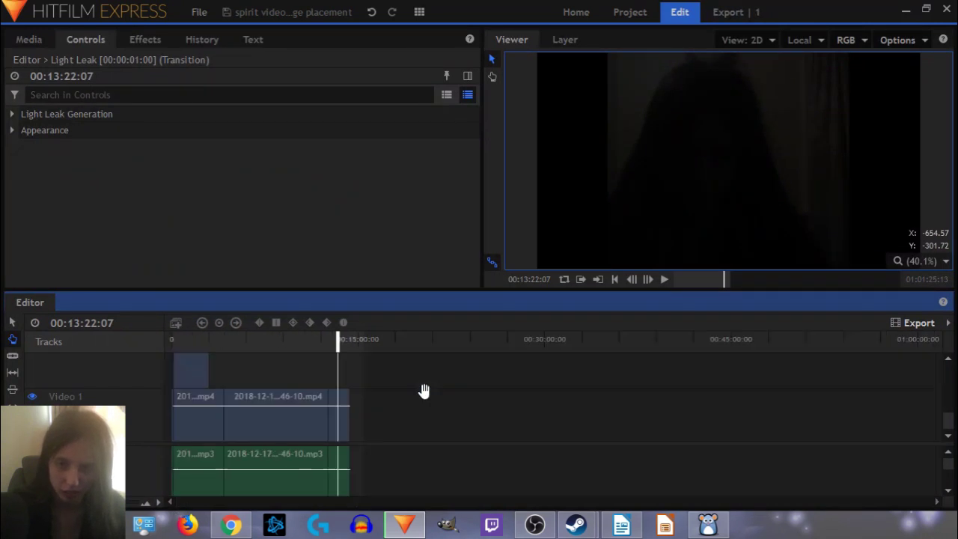
pyautogui.scroll(5, 347, 387)
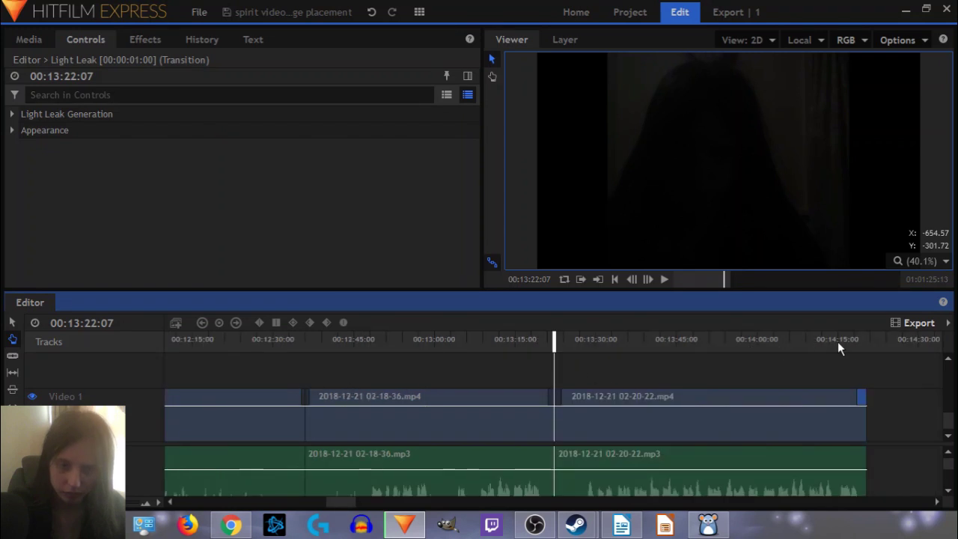
pyautogui.click(862, 343)
pyautogui.scroll(5, 774, 431)
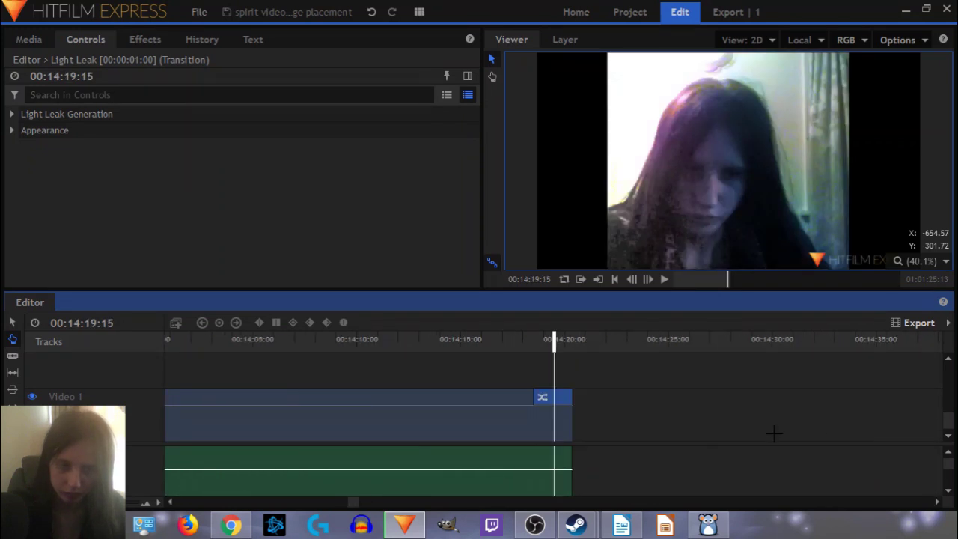
pyautogui.scroll(4, 627, 438)
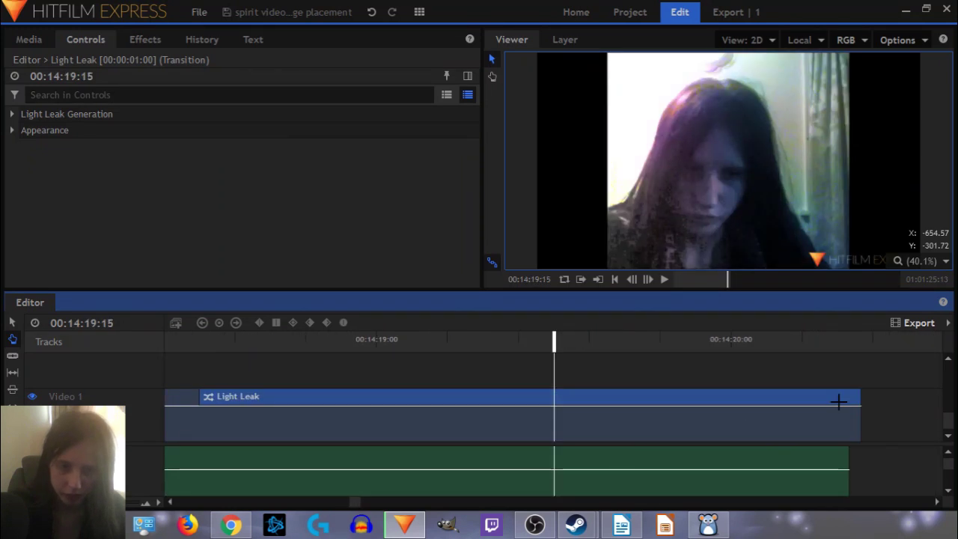
pyautogui.click(850, 346)
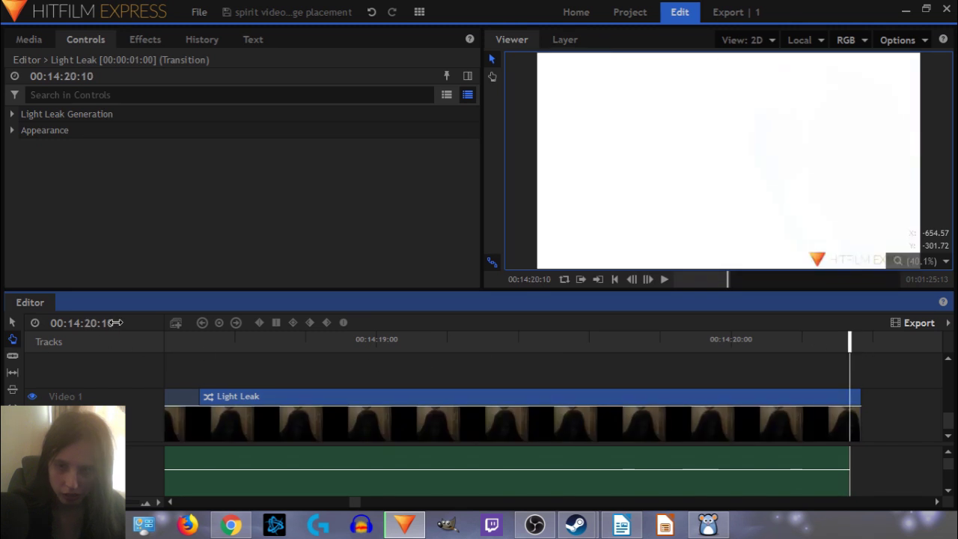
# Step: Step the playhead frame by frame to 00:14:20:11, at the very end of the last clip on Video 1
pyautogui.click(116, 322)
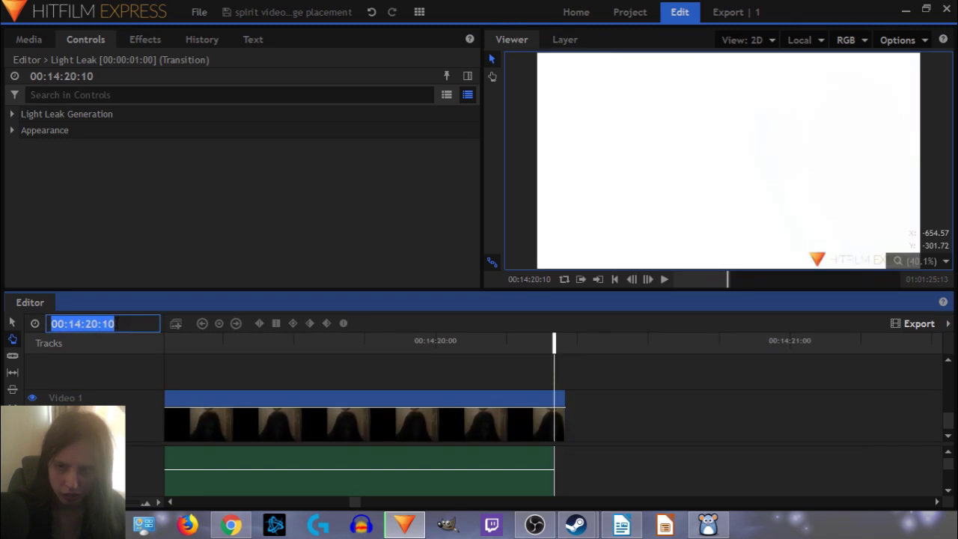
pyautogui.press('Up')
pyautogui.press('Up')
pyautogui.press('Up')
pyautogui.press('Down')
pyautogui.press('Down')
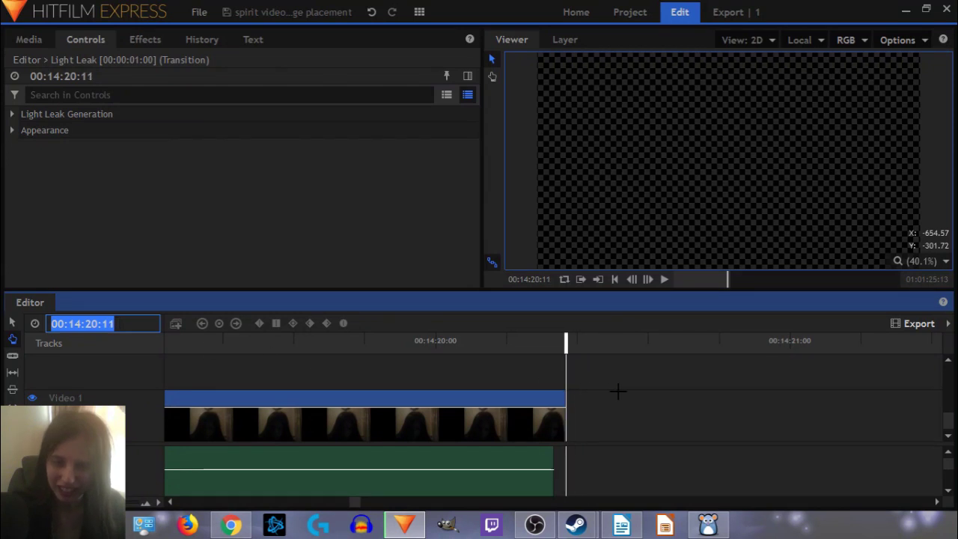
pyautogui.press('Return')
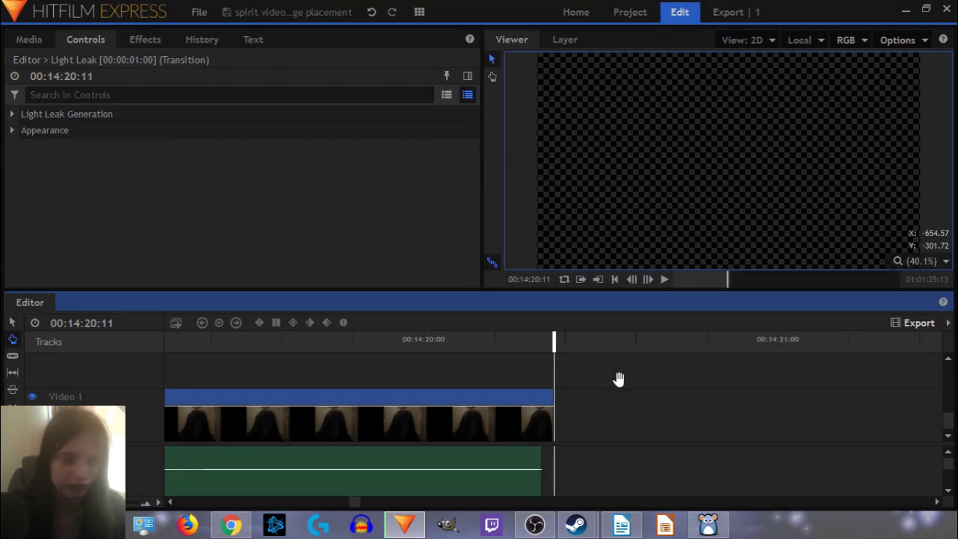